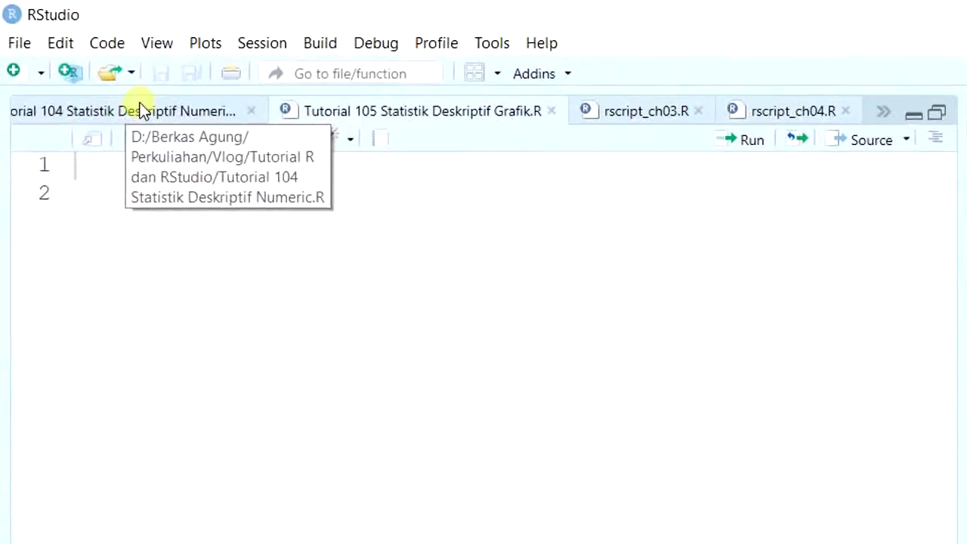
- Copy the "### Menunggah Data ###" heading and read.csv line from the Tutorial 104 script to the start of the Tutorial 105 script and run them
{"action": "left_click", "coordinate": [140, 106]}
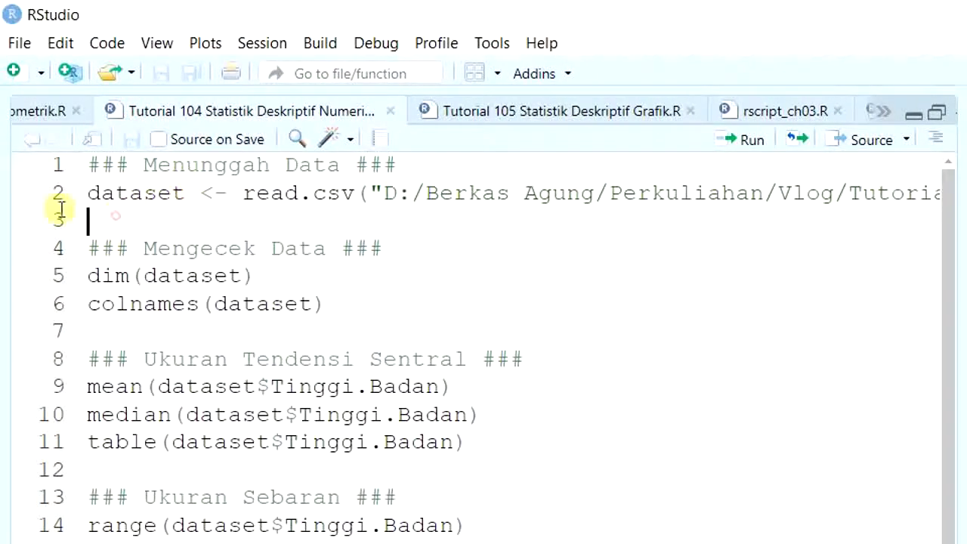
{"action": "left_click_drag", "start_coordinate": [113, 217], "coordinate": [47, 161]}
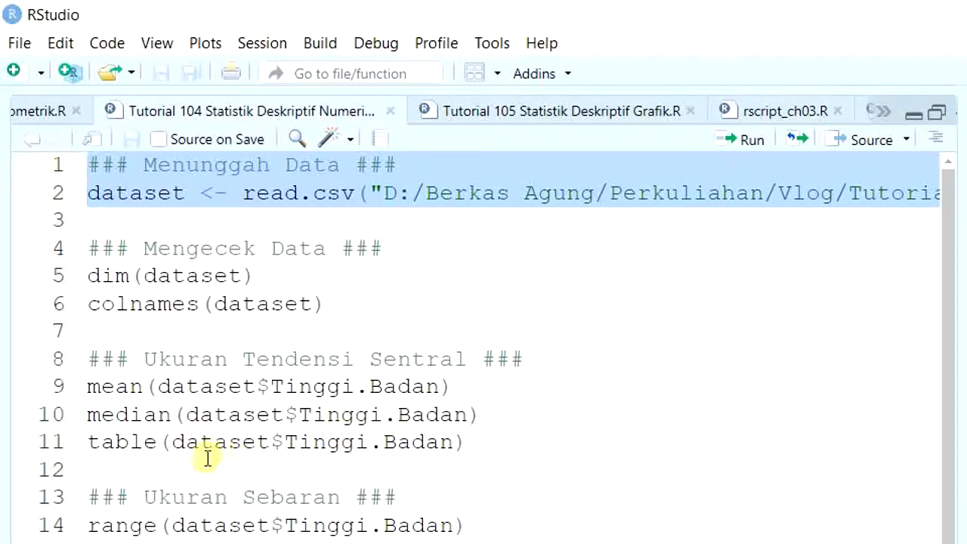
{"action": "left_click", "coordinate": [601, 113]}
{"action": "key", "text": "Down"}
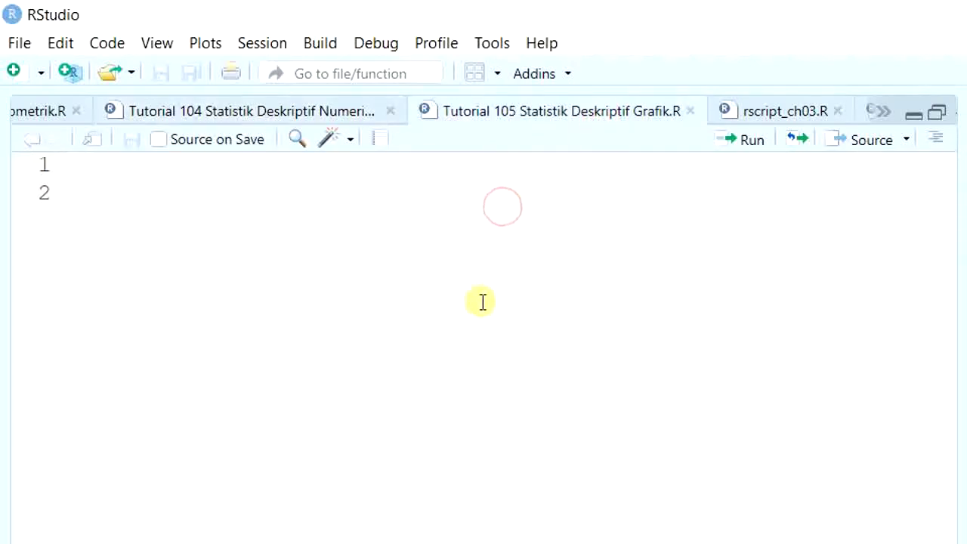
{"action": "key", "text": "ctrl+v"}
{"action": "left_click", "coordinate": [173, 179]}
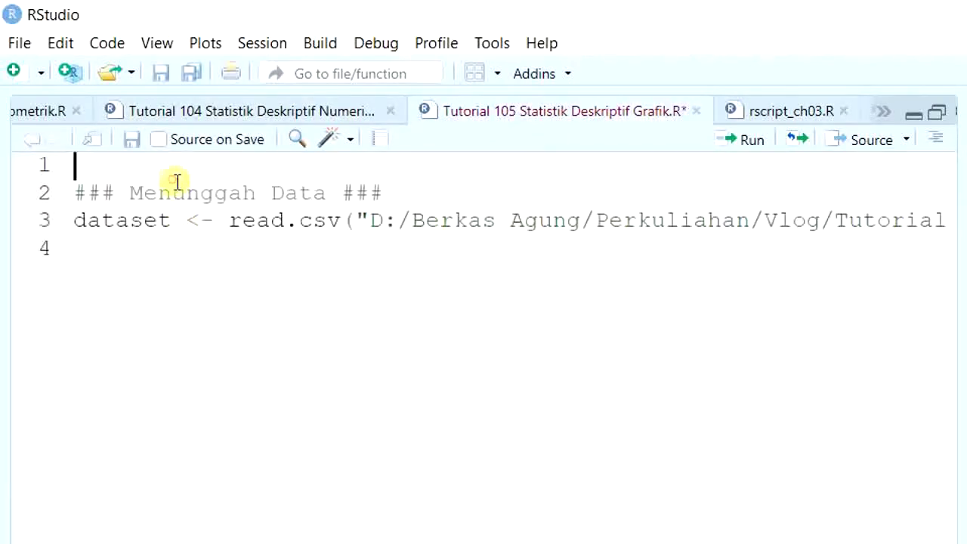
{"action": "key", "text": "Delete"}
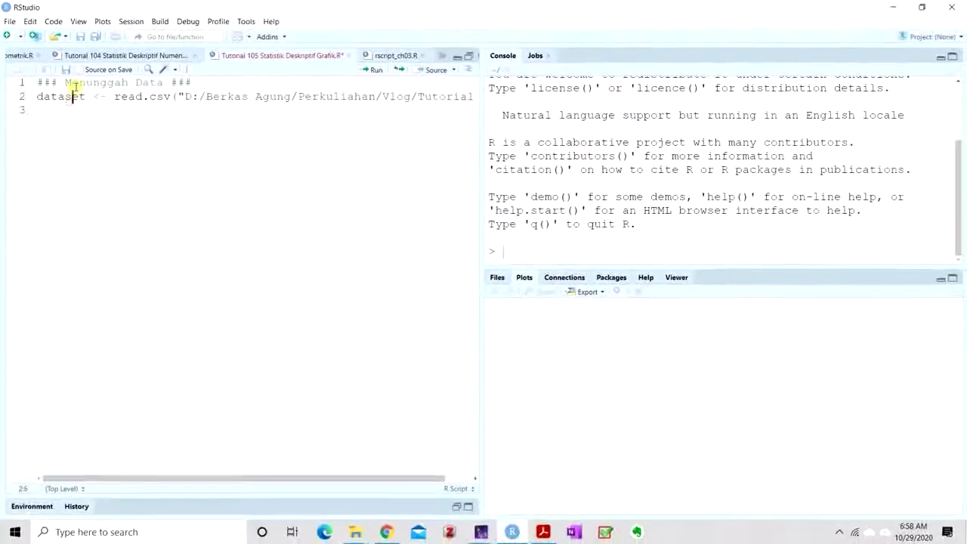
{"action": "key", "text": "ctrl+Return"}
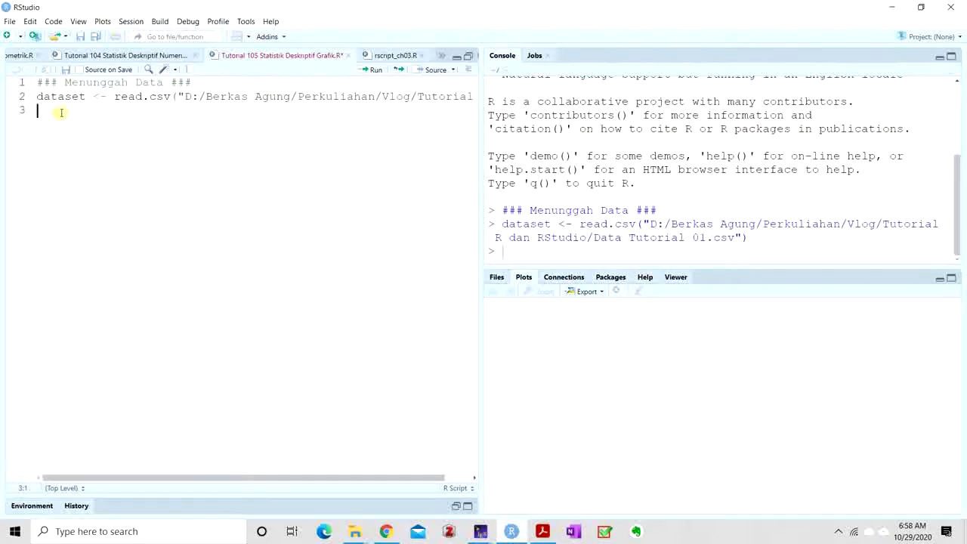
- Copy the "### Mengecek Data ###" block with dim(dataset) and colnames(dataset) from the Tutorial 104 script into the Tutorial 105 script and run it
{"action": "left_click", "coordinate": [132, 55]}
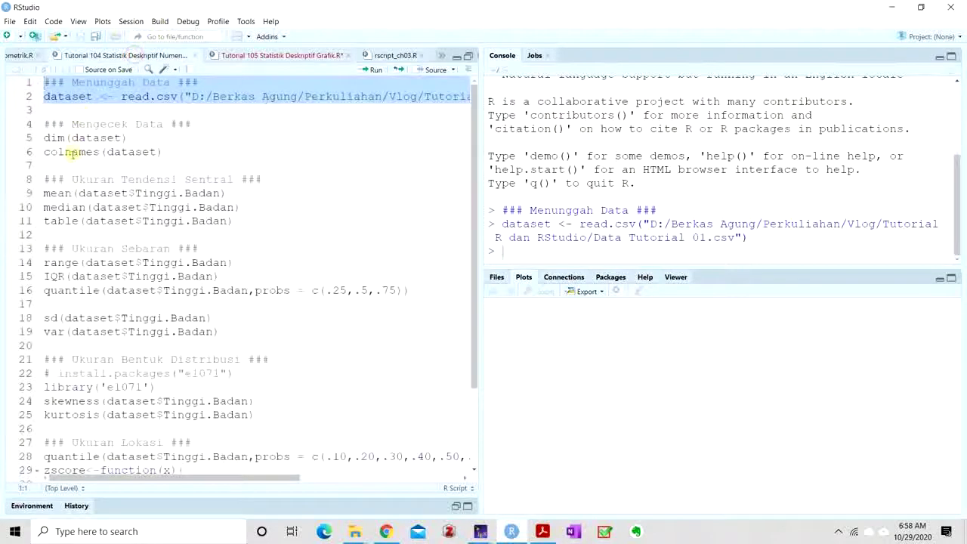
{"action": "key", "text": "ctrl+Tab"}
{"action": "key", "text": "Return"}
{"action": "type", "text": "### Mengecek Data ### dim(dataset) colnames(dataset)"}
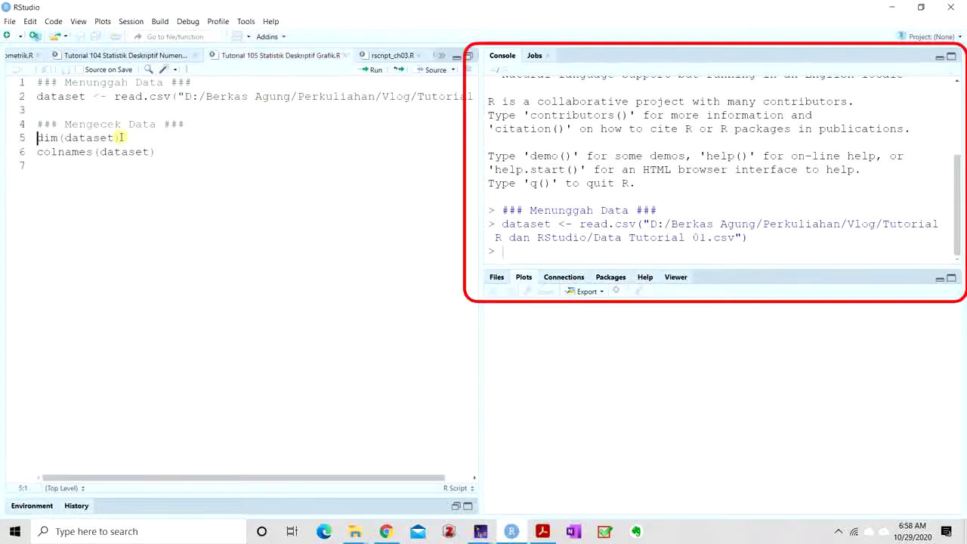
{"action": "key", "text": "ctrl+Return"}
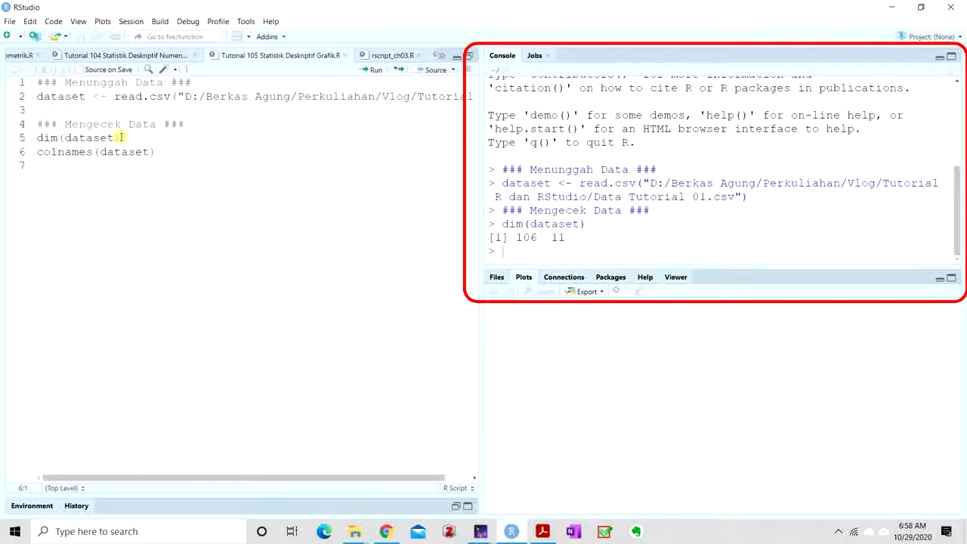
{"action": "key", "text": "ctrl+Return"}
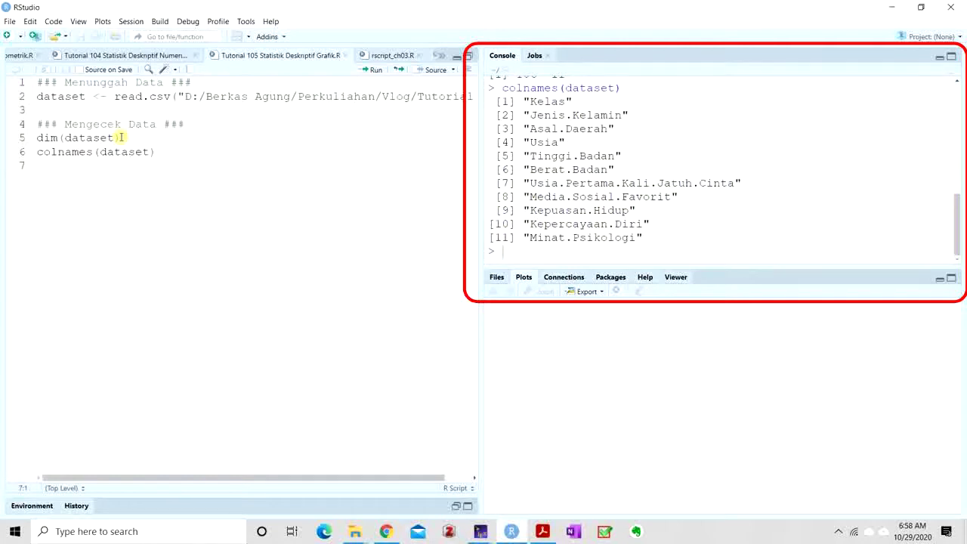
- Add the comment headings "### Membuat Grafik Data Kategorik / Diskrit ###" and "#### Bar Plot ####" below the data-checking block
{"action": "key", "text": "Return"}
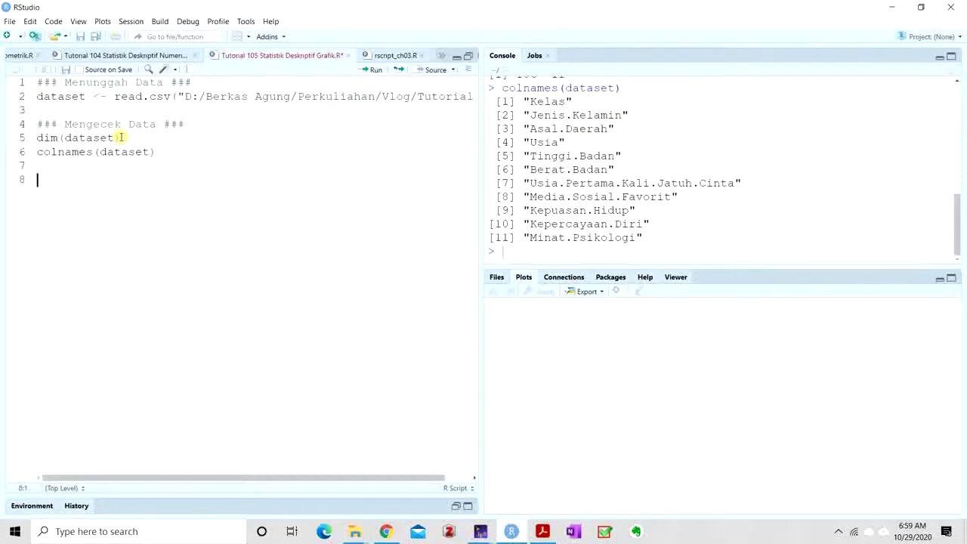
{"action": "type", "text": "### Membuat Grafik Data "}
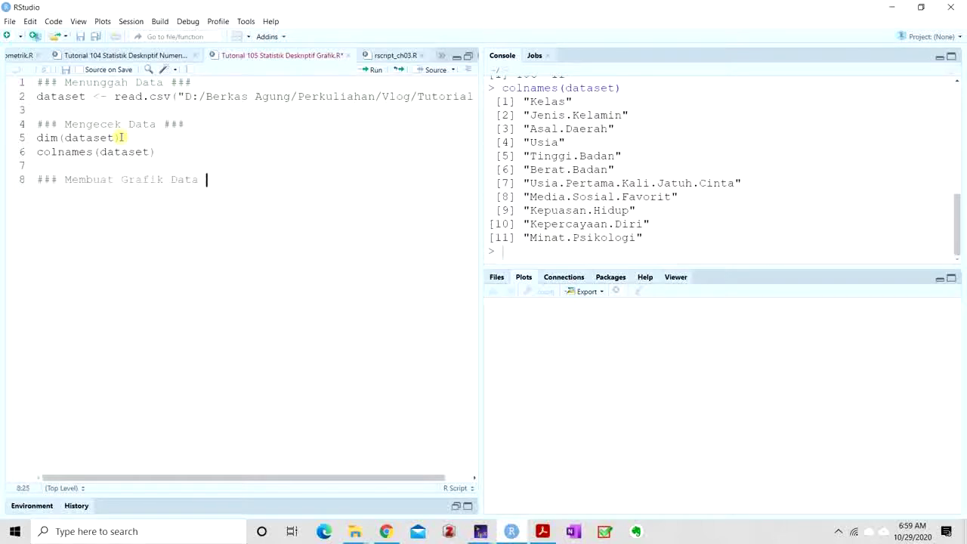
{"action": "type", "text": "Kategorik / Diskrit ###"}
{"action": "key", "text": "Return"}
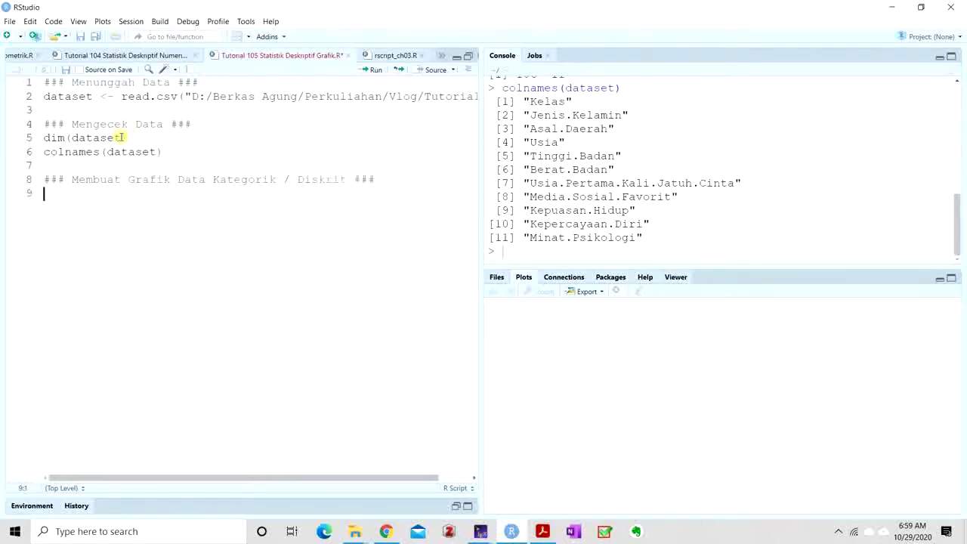
{"action": "type", "text": "#### Bar Plot ####"}
{"action": "key", "text": "Return"}
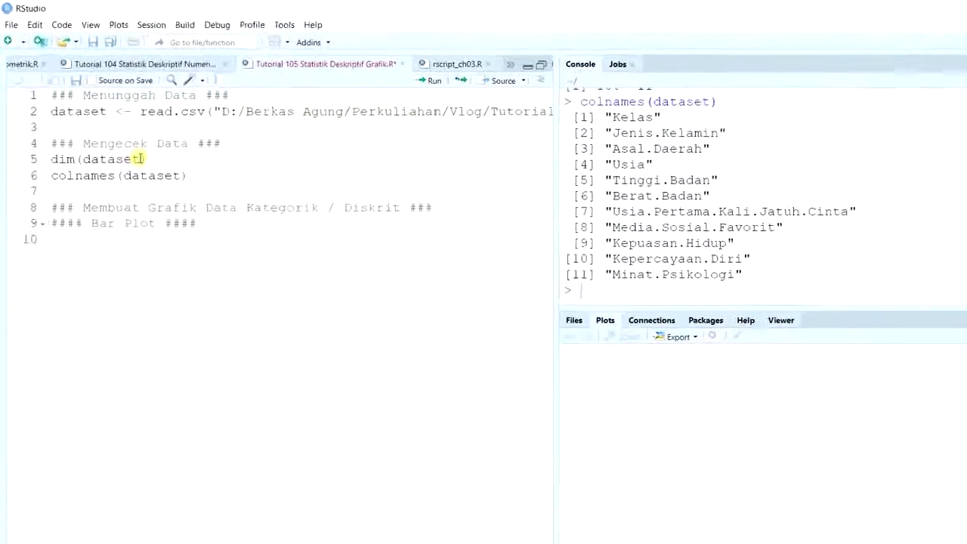
- Write table(dataset$Jenis.Kelamin) on line 10 under the Bar Plot heading
{"action": "type", "text": "ta"}
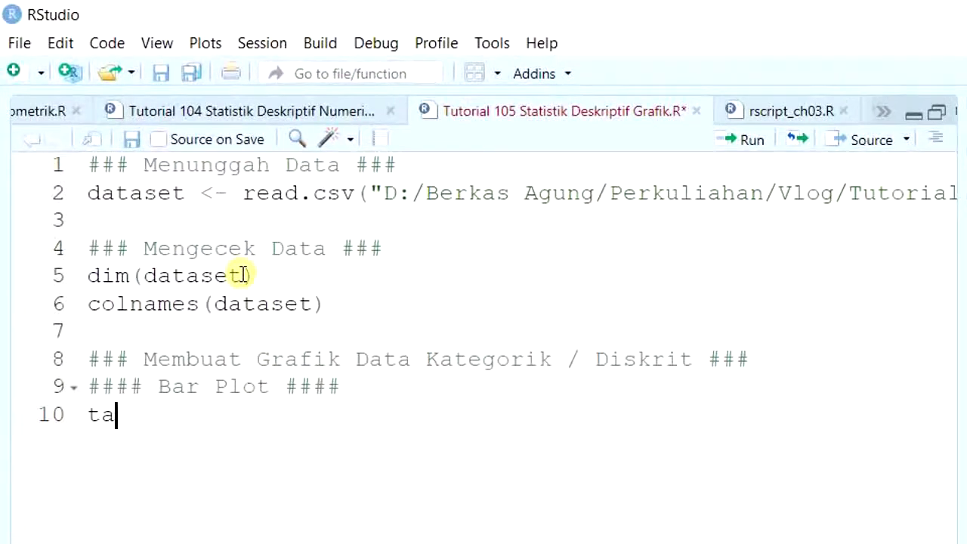
{"action": "type", "text": "ble"}
{"action": "type", "text": "(datase"}
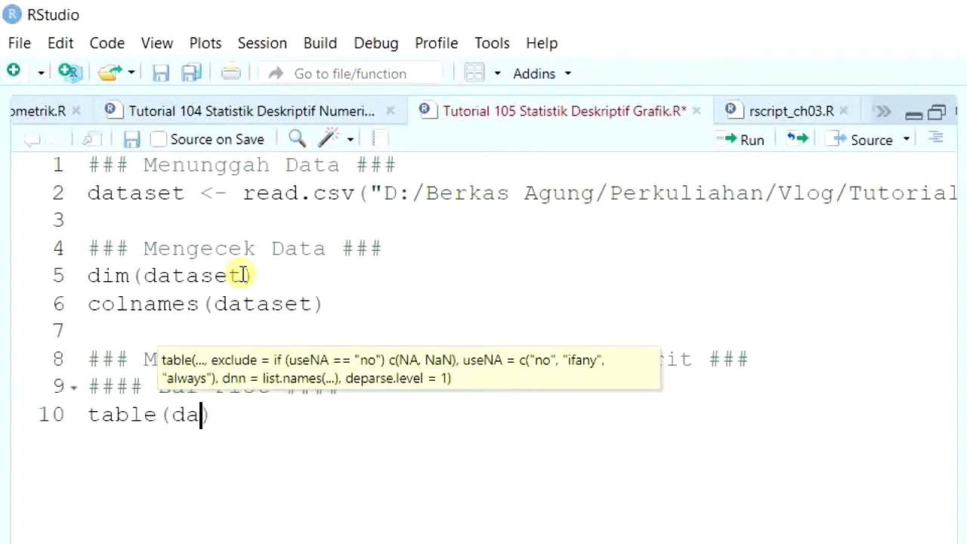
{"action": "type", "text": "t$"}
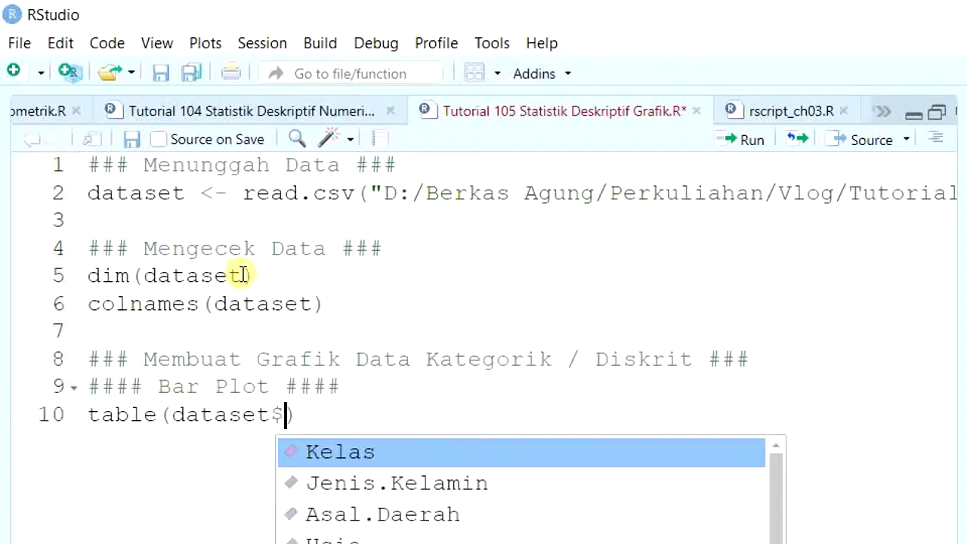
{"action": "key", "text": "Down"}
{"action": "key", "text": "Return"}
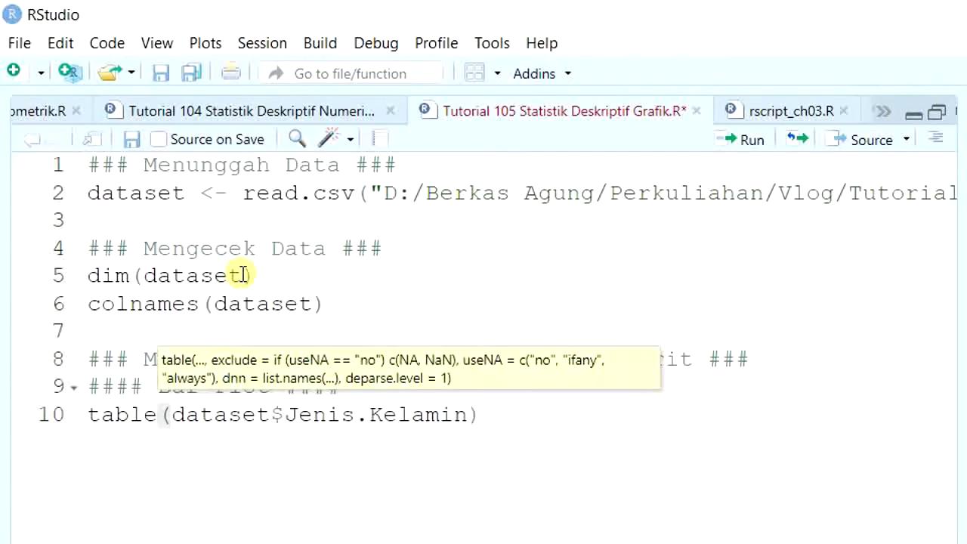
- Assign the table(dataset$Jenis.Kelamin) call to tbl.frek with <- and run the line
{"action": "key", "text": "Left"}
{"action": "key", "text": "Left"}
{"action": "key", "text": "Left"}
{"action": "key", "text": "Left"}
{"action": "key", "text": "Left"}
{"action": "key", "text": "Left"}
{"action": "key", "text": "Left"}
{"action": "key", "text": "Left"}
{"action": "key", "text": "Left"}
{"action": "key", "text": "Left"}
{"action": "key", "text": "Left"}
{"action": "key", "text": "Left"}
{"action": "key", "text": "Left"}
{"action": "key", "text": "Left"}
{"action": "key", "text": "Left"}
{"action": "key", "text": "Left"}
{"action": "key", "text": "Left"}
{"action": "key", "text": "Left"}
{"action": "key", "text": "Left"}
{"action": "key", "text": "Left"}
{"action": "key", "text": "Right"}
{"action": "key", "text": "Right"}
{"action": "key", "text": "Right"}
{"action": "type", "text": "tbl."}
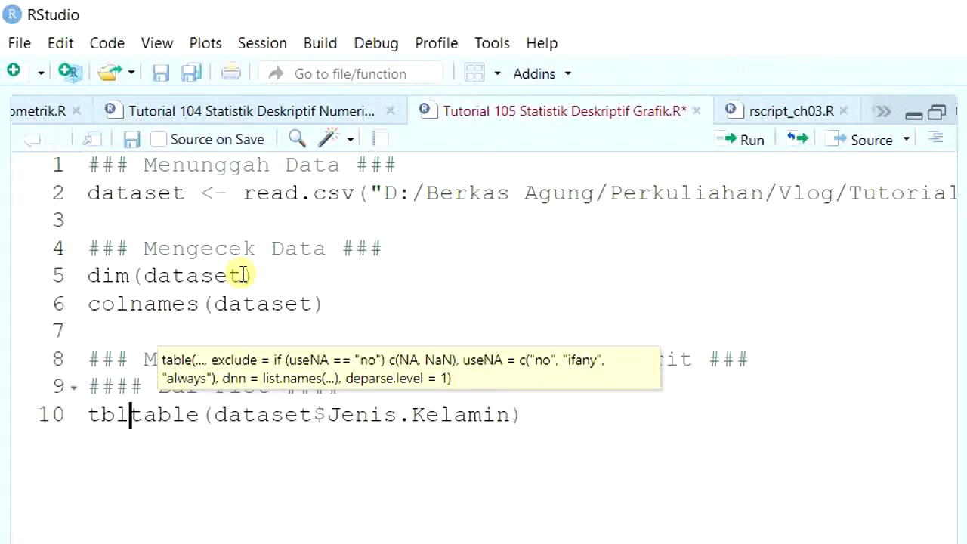
{"action": "type", "text": "frek<-"}
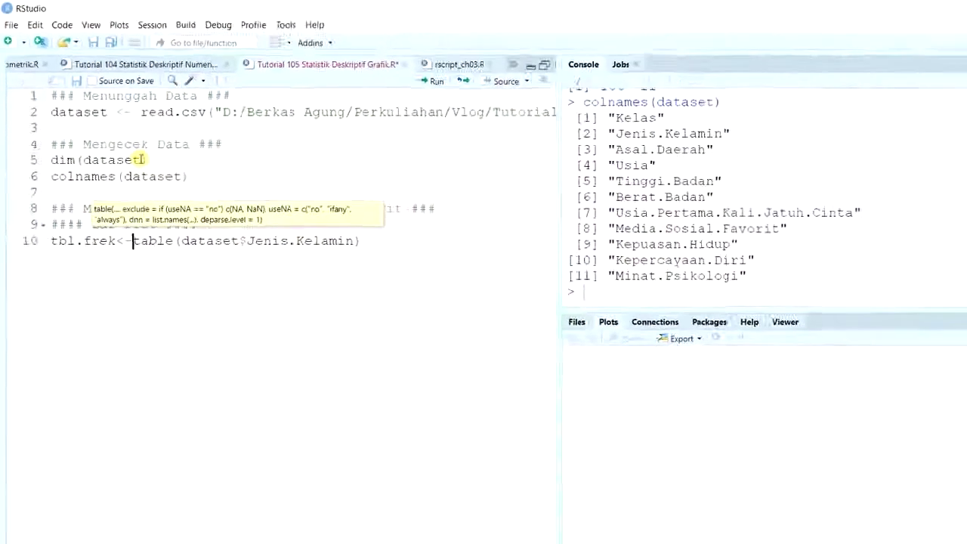
{"action": "key", "text": "ctrl+Return"}
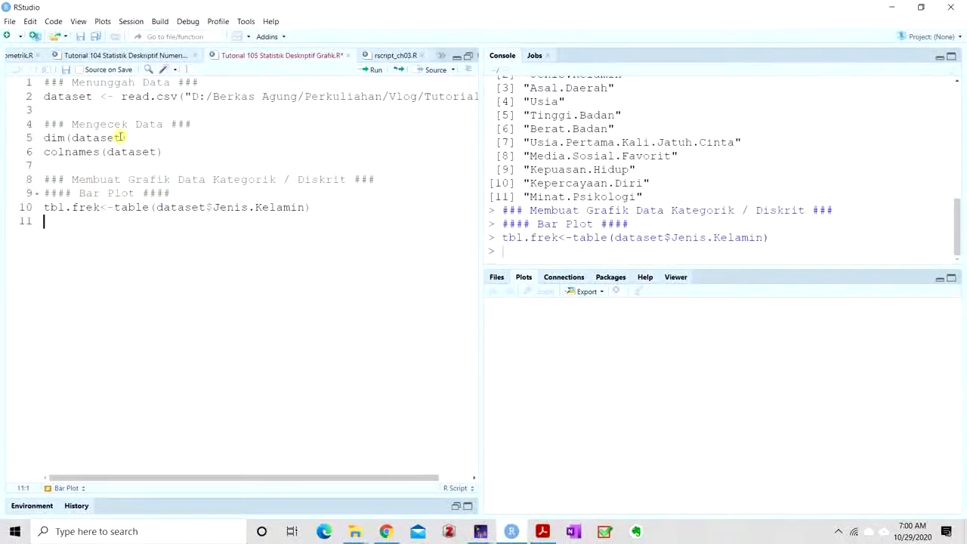
- Print the tbl.frek frequency table in the console
{"action": "left_click", "coordinate": [555, 250]}
{"action": "type", "text": "tbl.frek"}
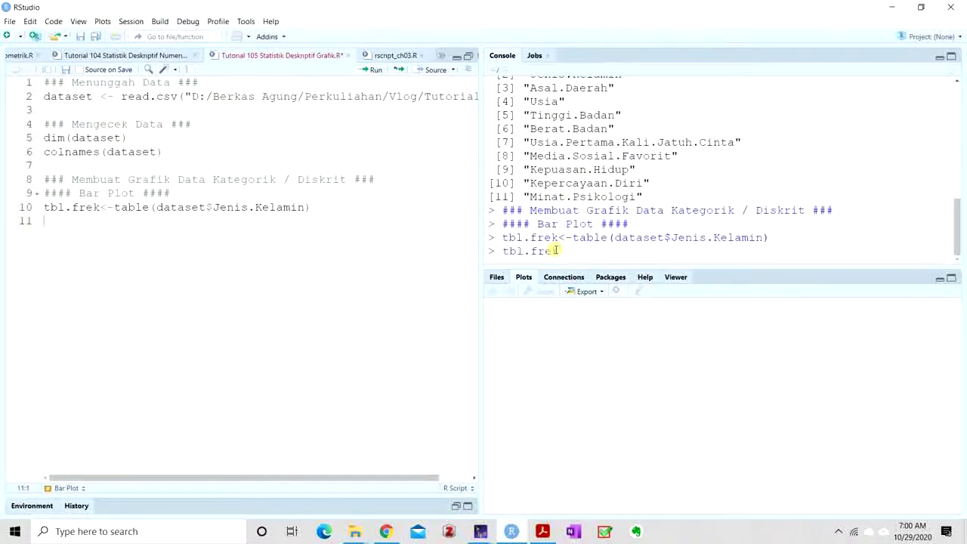
{"action": "key", "text": "Return"}
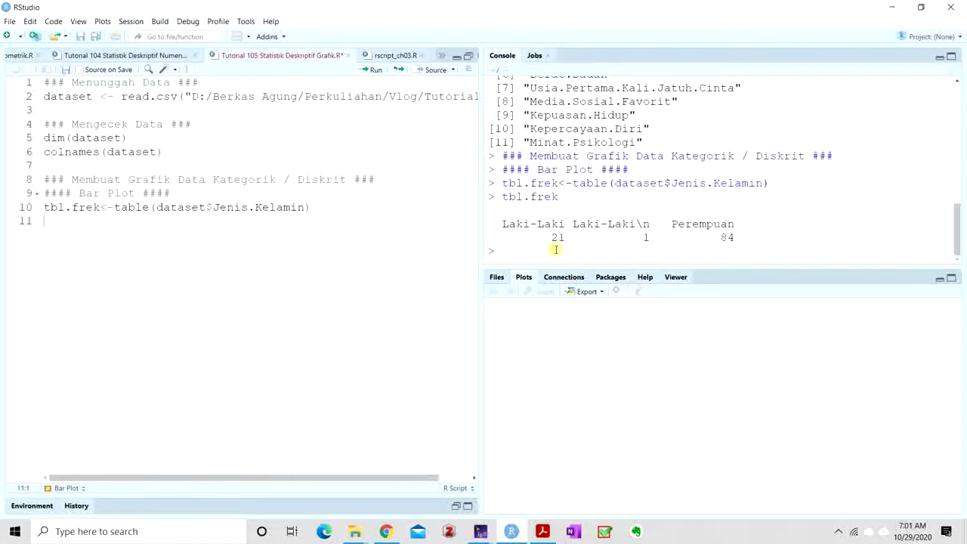
{"action": "type", "text": "edit"}
{"action": "key", "text": "BackSpace"}
{"action": "key", "text": "BackSpace"}
{"action": "key", "text": "BackSpace"}
{"action": "key", "text": "BackSpace"}
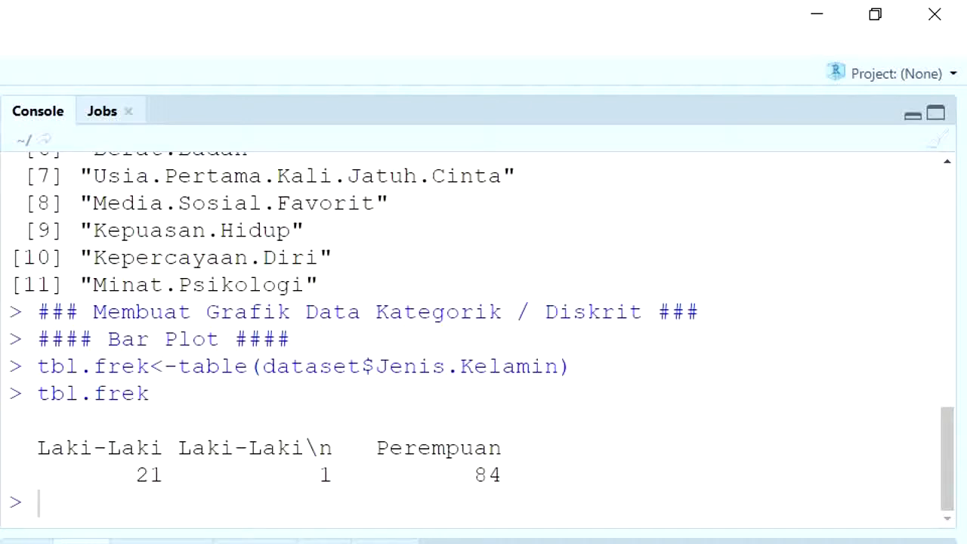
- Run edit(dataset) from script line 11, locate the irregular Jenis.Kelamin entry in the data editor, and close the editor
{"action": "key", "text": "ctrl+Return"}
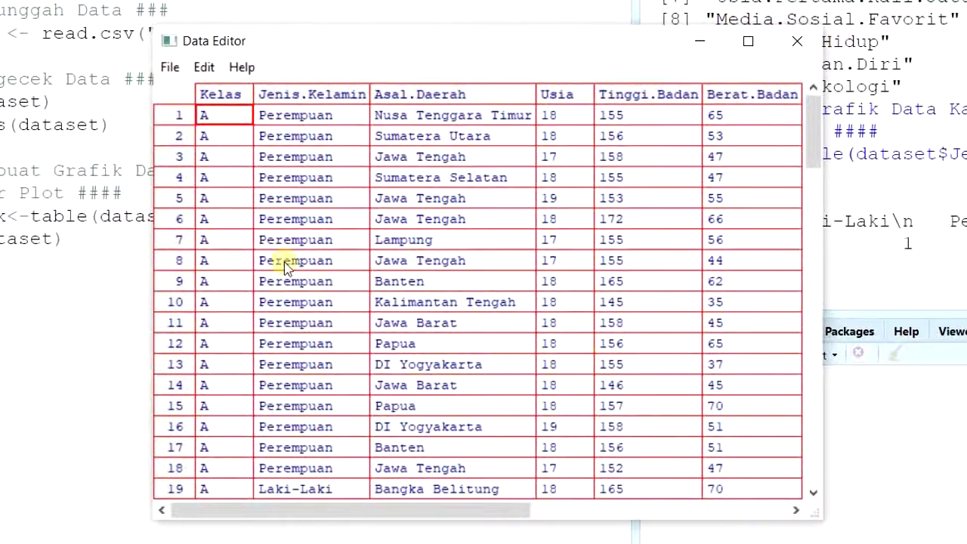
{"action": "scroll", "coordinate": [338, 280], "scroll_direction": "down", "scroll_amount": 3}
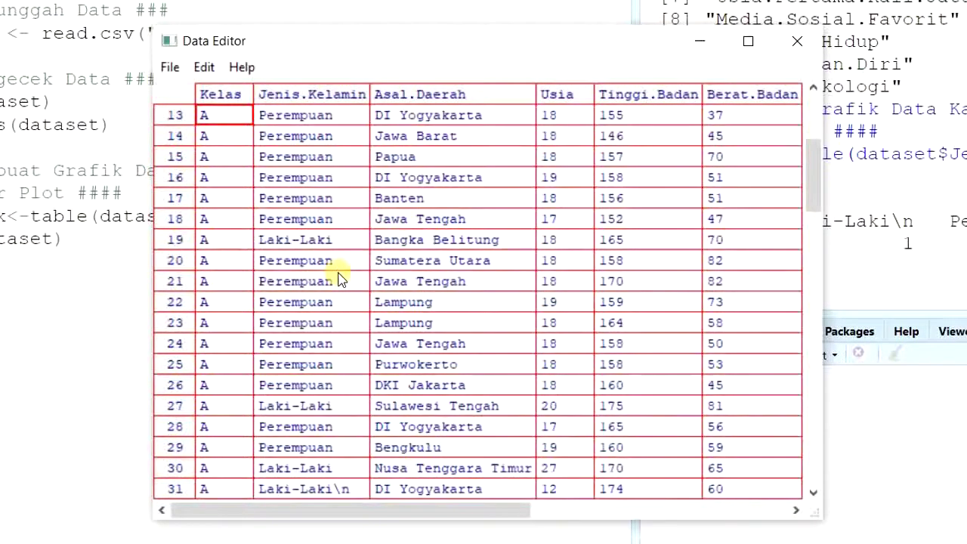
{"action": "scroll", "coordinate": [333, 273], "scroll_direction": "down", "scroll_amount": 3}
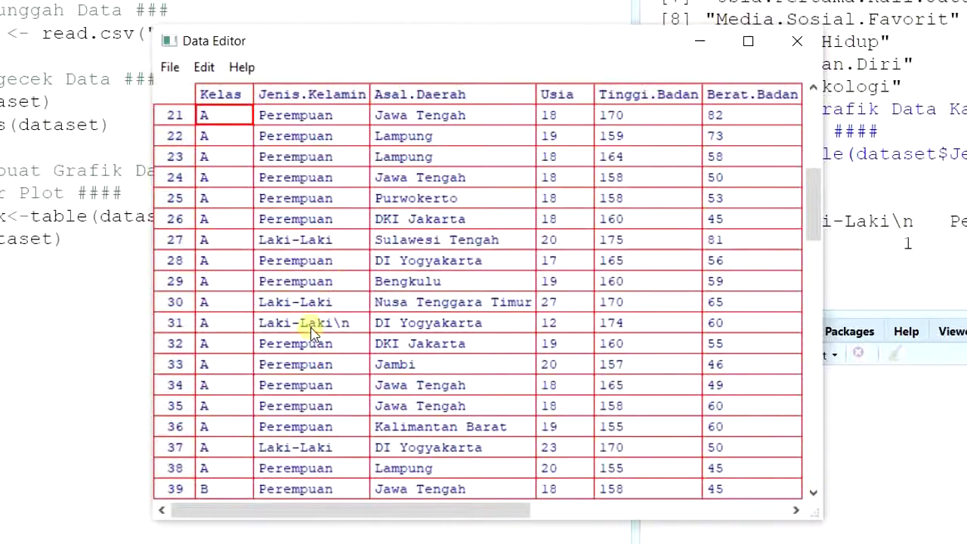
{"action": "left_click", "coordinate": [312, 330]}
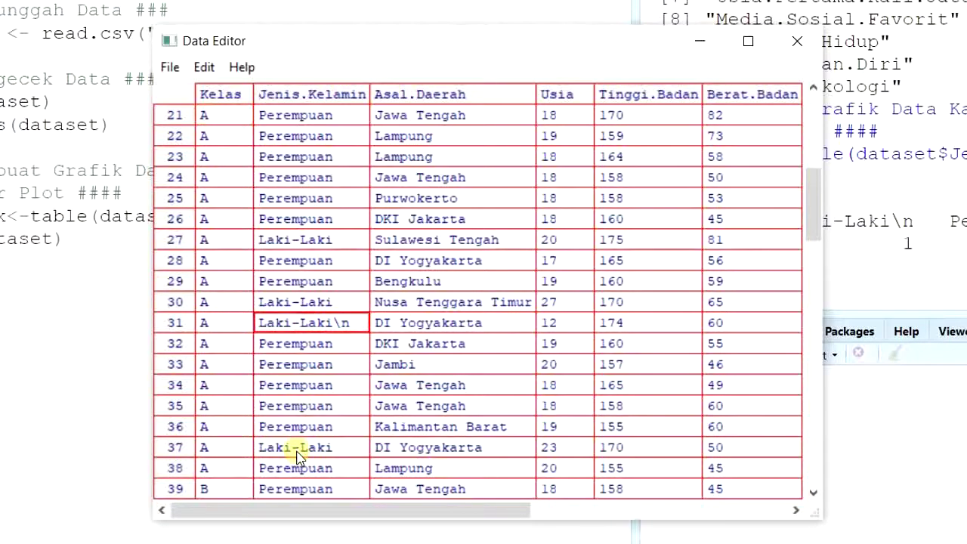
{"action": "left_click", "coordinate": [799, 43]}
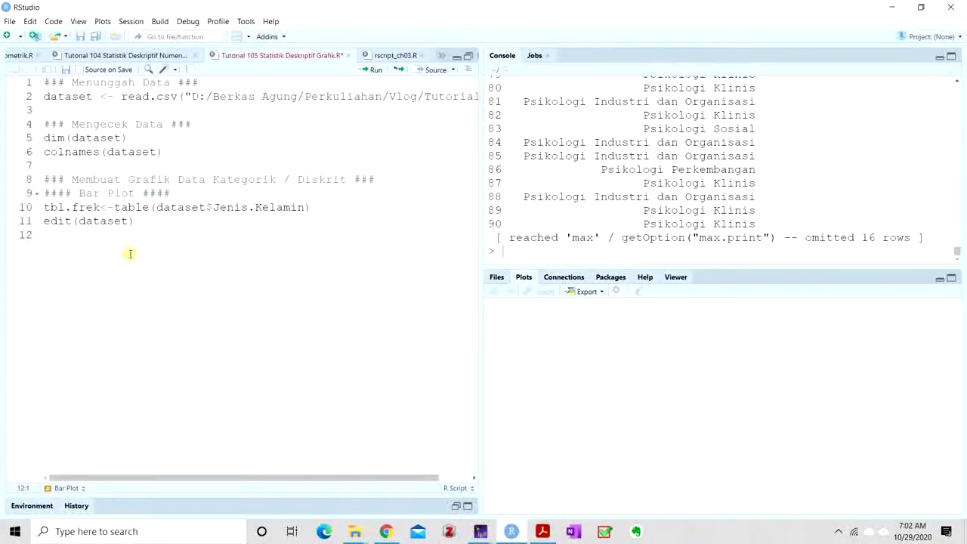
- Write dataset$Jenis.Kelamin[31] on line 12 and run it to display that entry
{"action": "type", "text": "dataset$"}
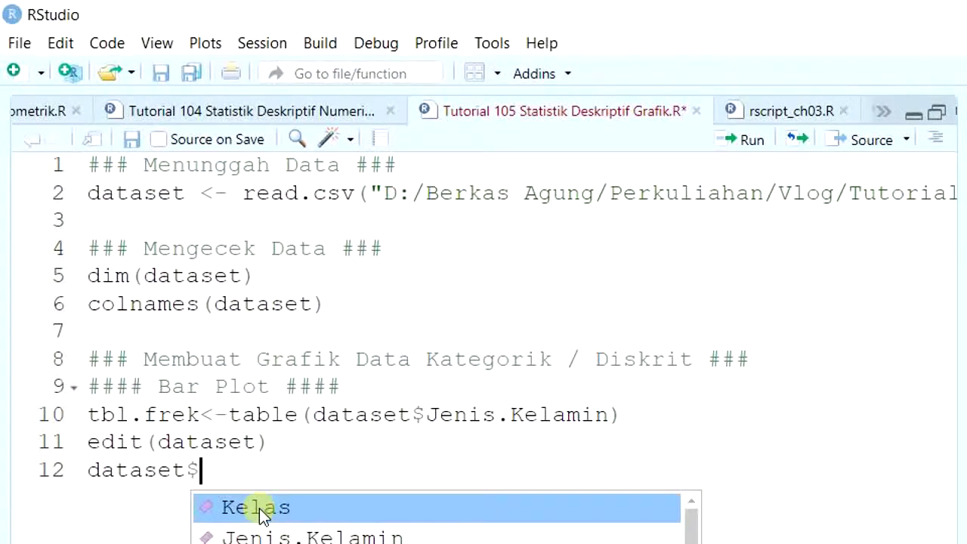
{"action": "key", "text": "Down"}
{"action": "key", "text": "Return"}
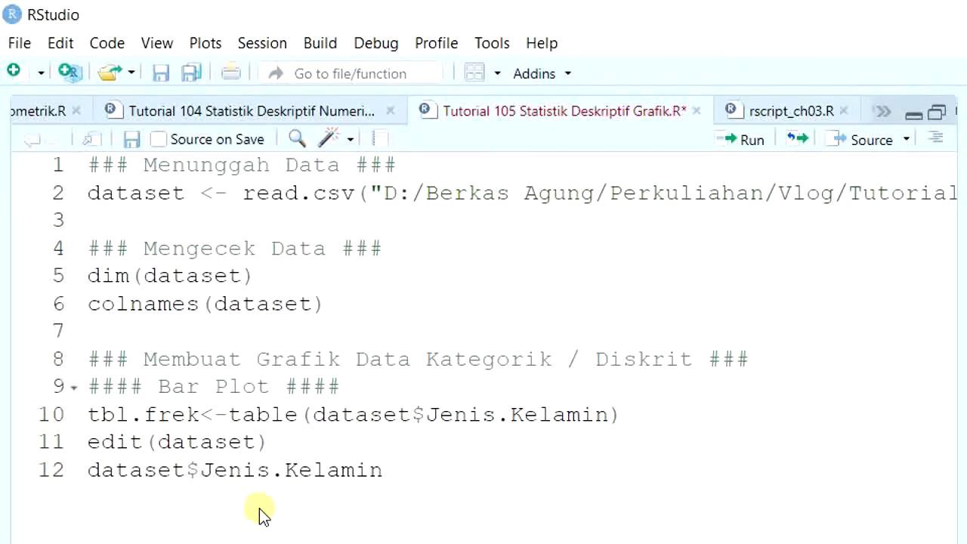
{"action": "type", "text": "[31"}
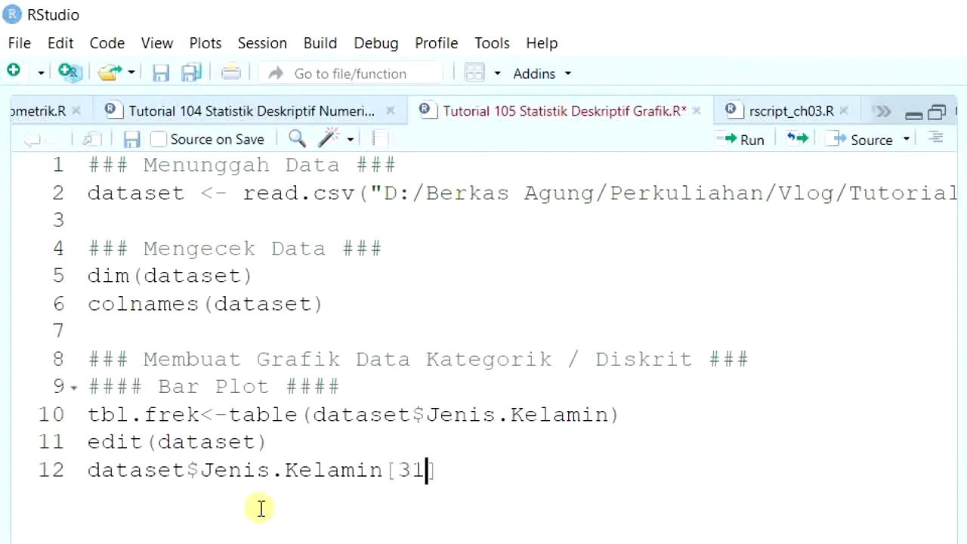
{"action": "type", "text": "]"}
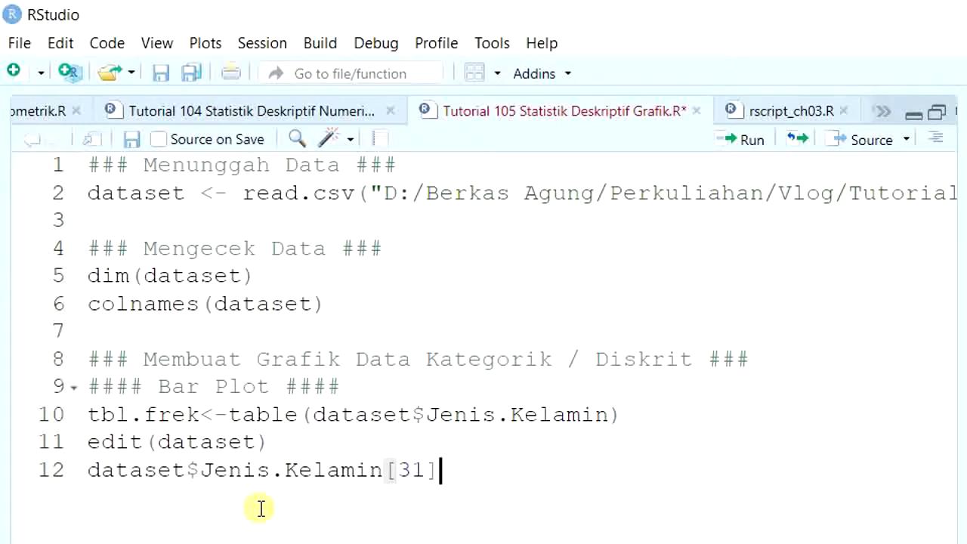
{"action": "key", "text": "ctrl+Return"}
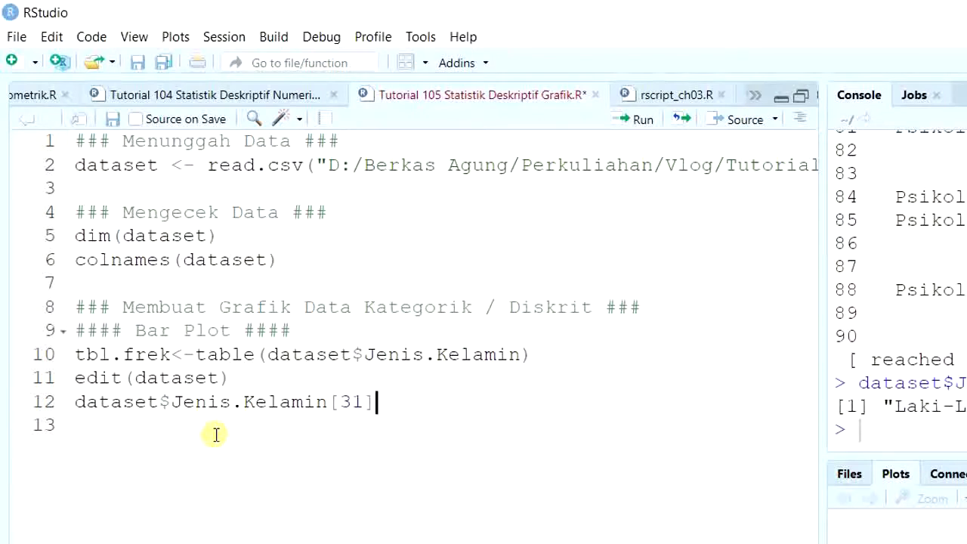
- Extend line 12 to assign "Laki-Laki" to dataset$Jenis.Kelamin[31] with <- and run the line
{"action": "type", "text": "<-"}
{"action": "type", "text": "\"Laki-La"}
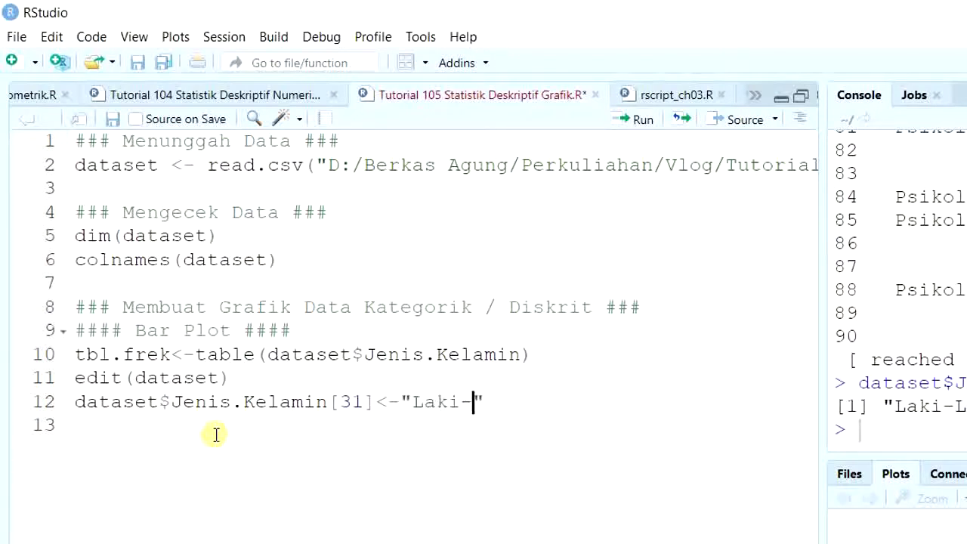
{"action": "type", "text": "ki"}
{"action": "key", "text": "ctrl+Return"}
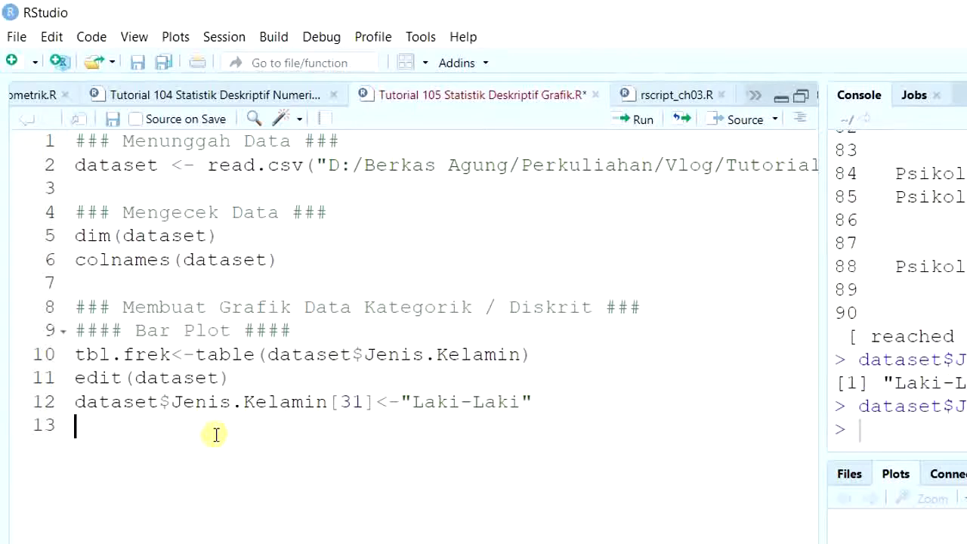
- Rerun the tbl.frek table assignment on line 10 and print tbl.frek in the console
{"action": "key", "text": "Up"}
{"action": "key", "text": "Up"}
{"action": "key", "text": "Up"}
{"action": "key", "text": "ctrl+Return"}
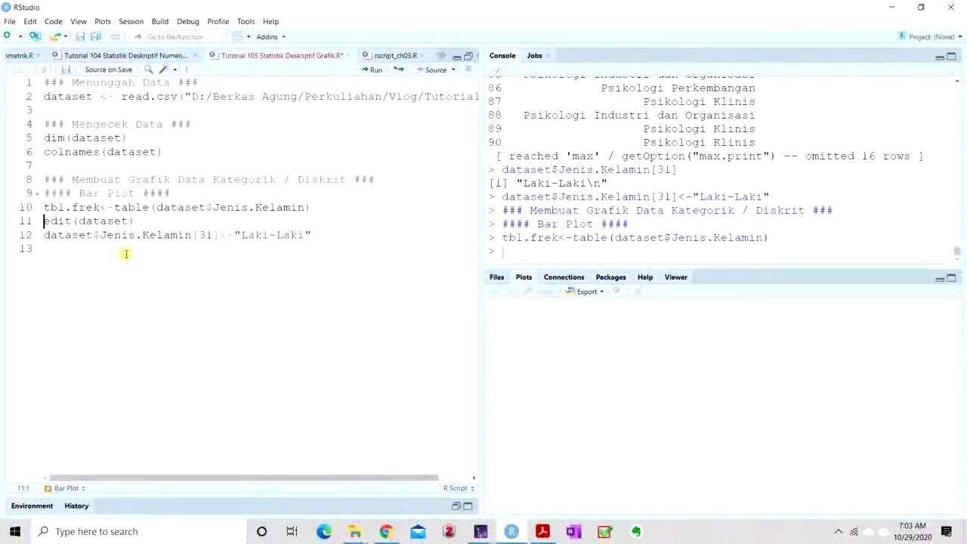
{"action": "left_click", "coordinate": [556, 249]}
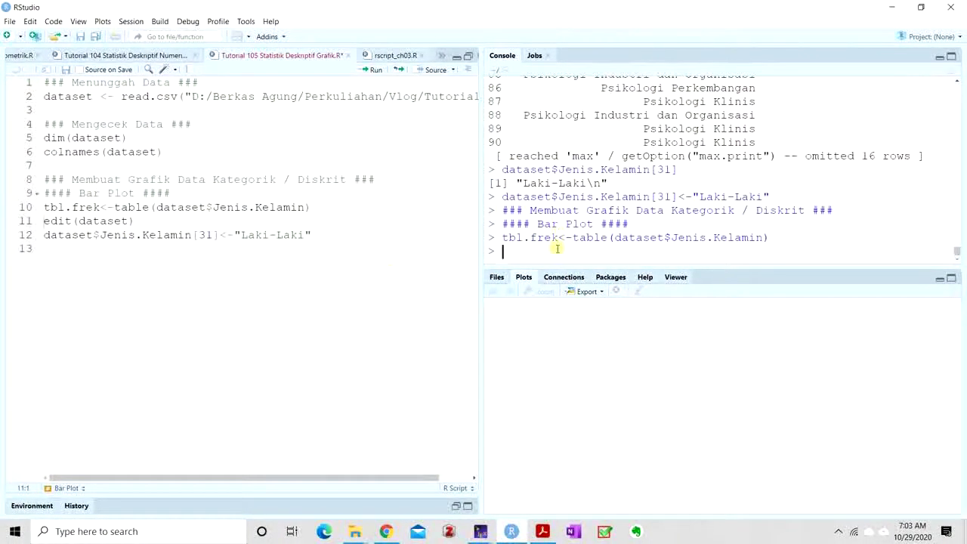
{"action": "type", "text": "tbl"}
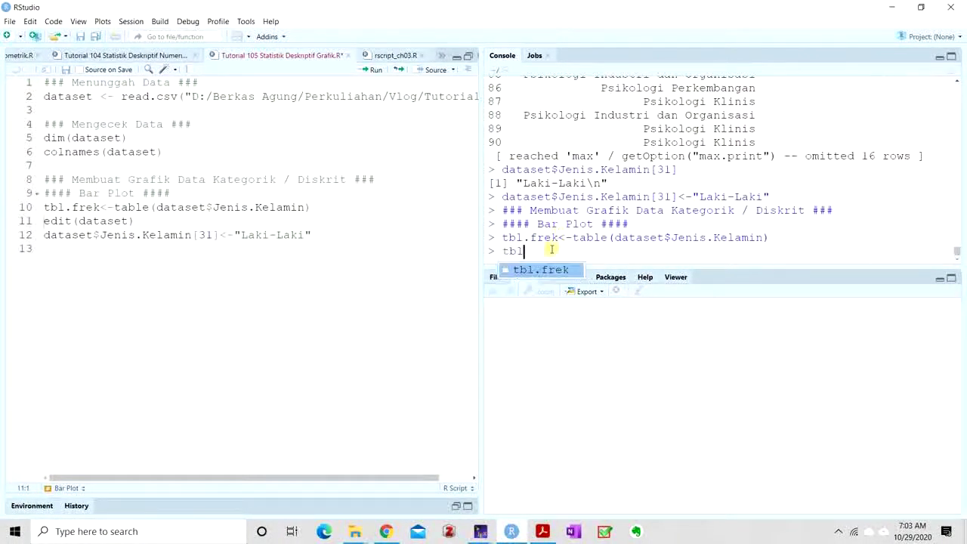
{"action": "key", "text": "Tab"}
{"action": "key", "text": "Return"}
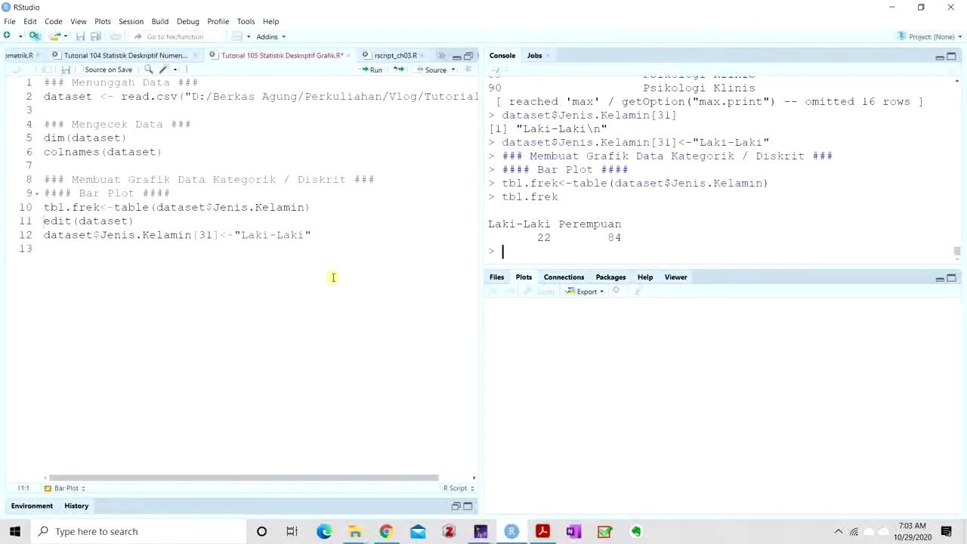
- Write barplot(tbl.frek) on line 14, leaving line 13 blank, and run it to draw the bar plot
{"action": "left_click", "coordinate": [328, 250]}
{"action": "key", "text": "Return"}
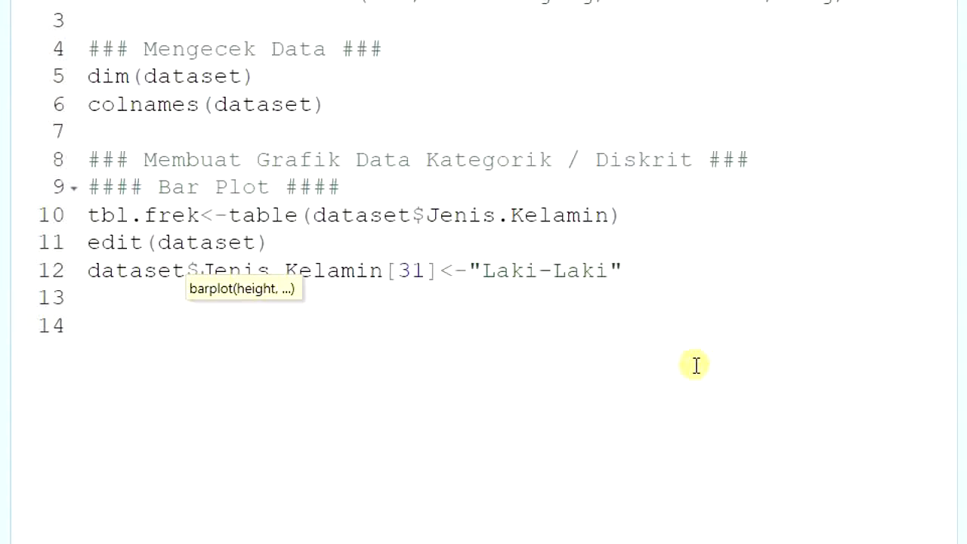
{"action": "type", "text": "barplot"}
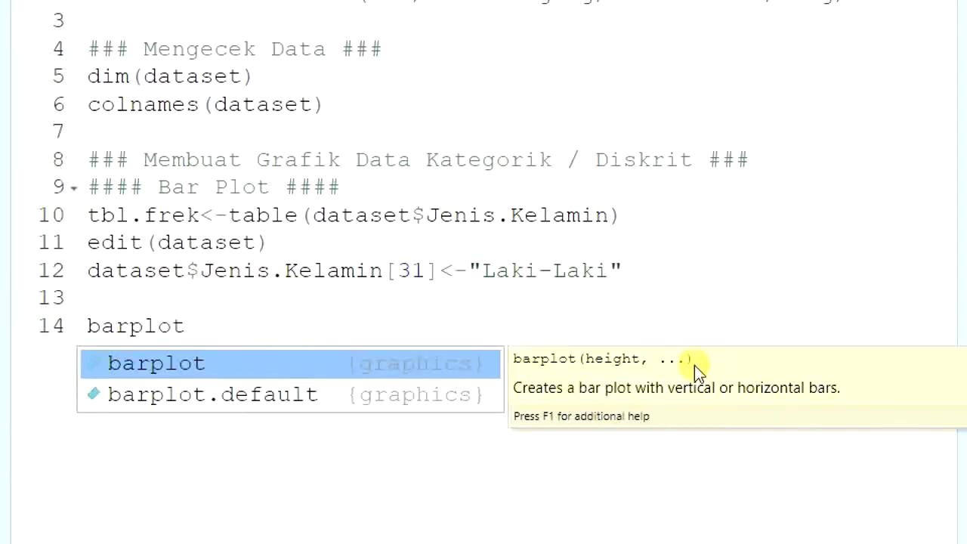
{"action": "key", "text": "Tab"}
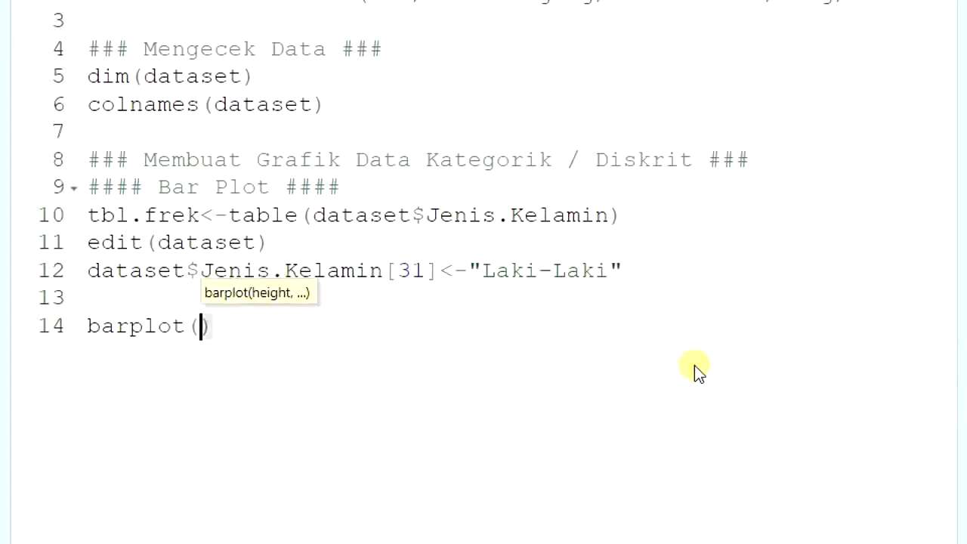
{"action": "type", "text": "ta"}
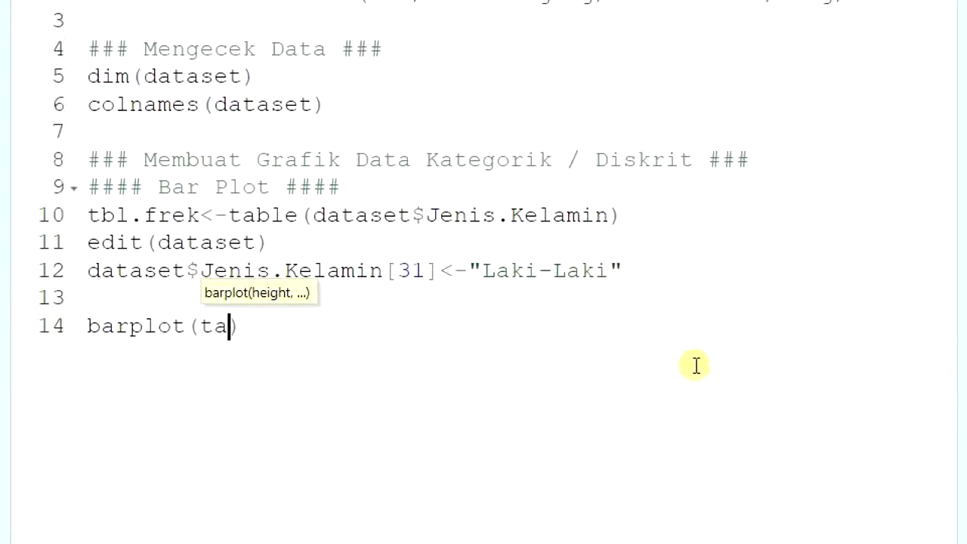
{"action": "key", "text": "BackSpace"}
{"action": "type", "text": "bl.fr"}
{"action": "key", "text": "Tab"}
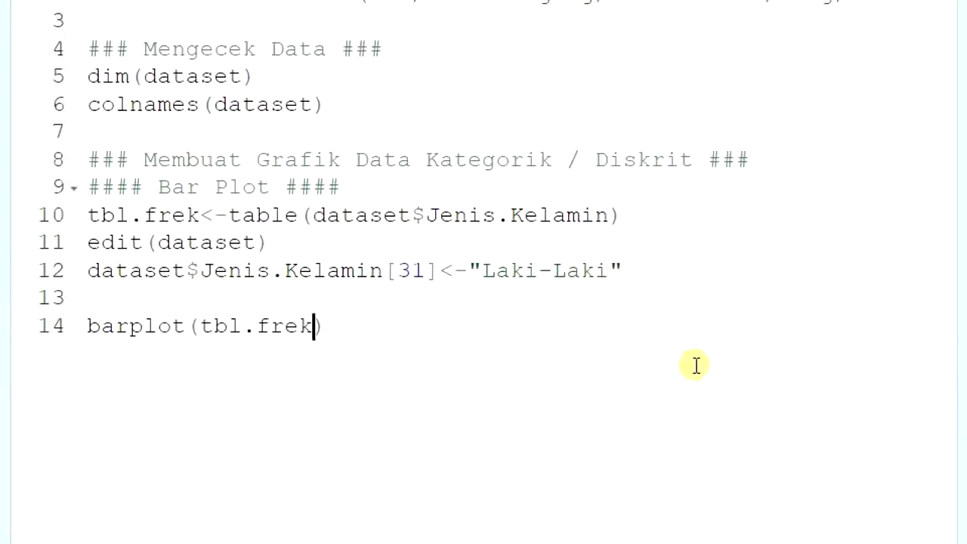
{"action": "key", "text": "Right"}
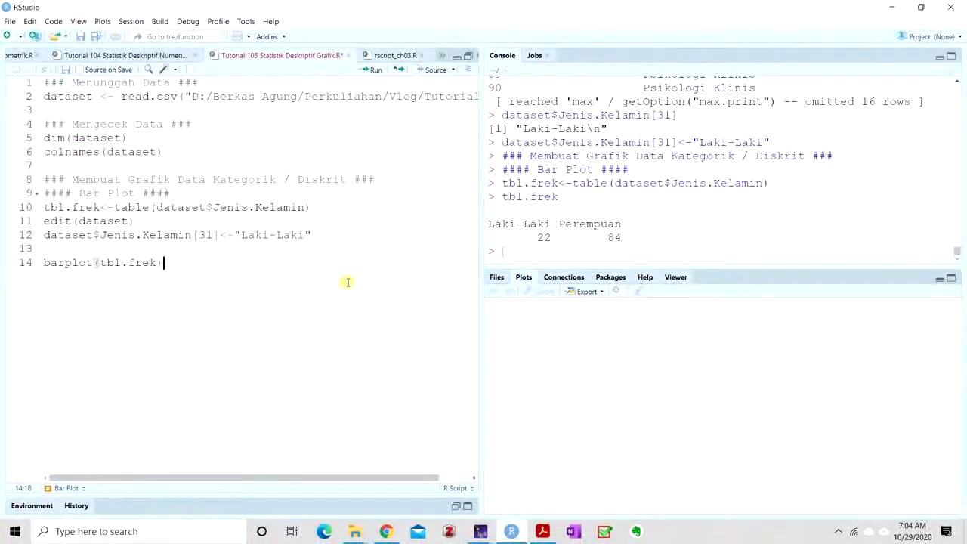
{"action": "key", "text": "ctrl+Return"}
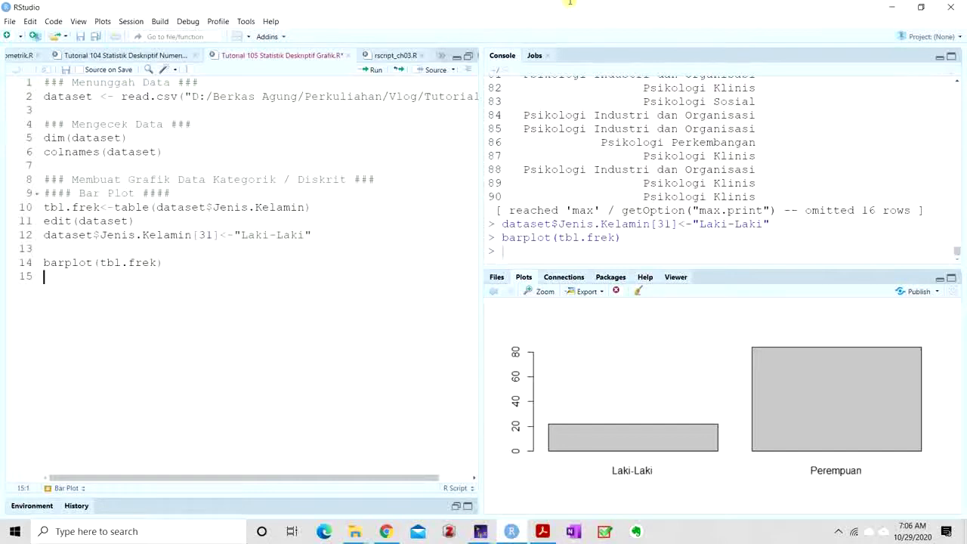
- Add the argument col = 'blue' to the barplot call and run it
{"action": "left_click", "coordinate": [157, 262]}
{"action": "type", "text": ","}
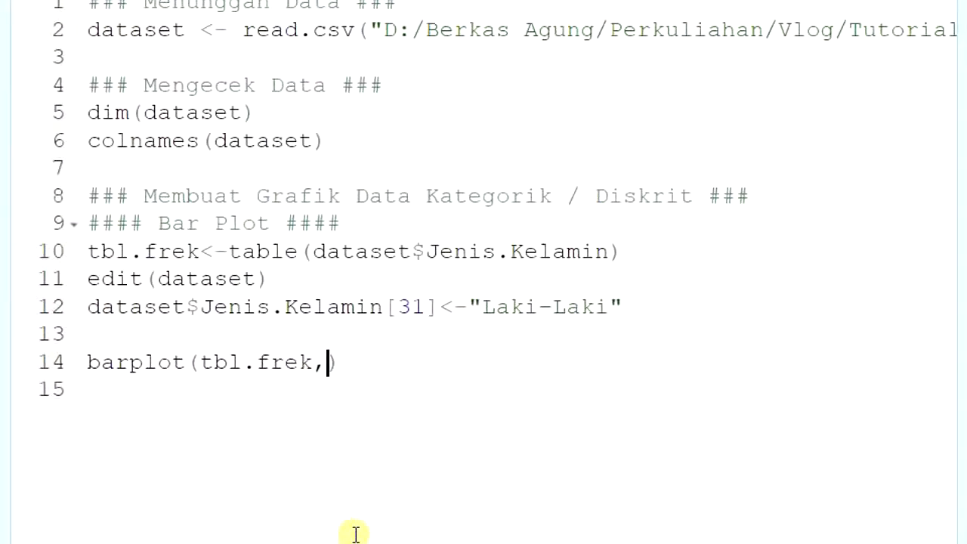
{"action": "type", "text": "col"}
{"action": "key", "text": "Return"}
{"action": "type", "text": "'blue"}
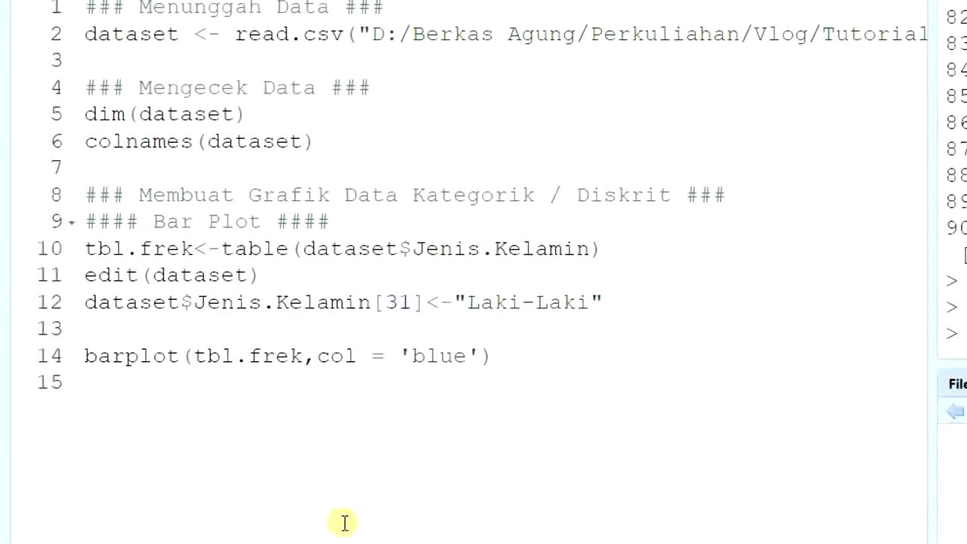
{"action": "key", "text": "ctrl+Return"}
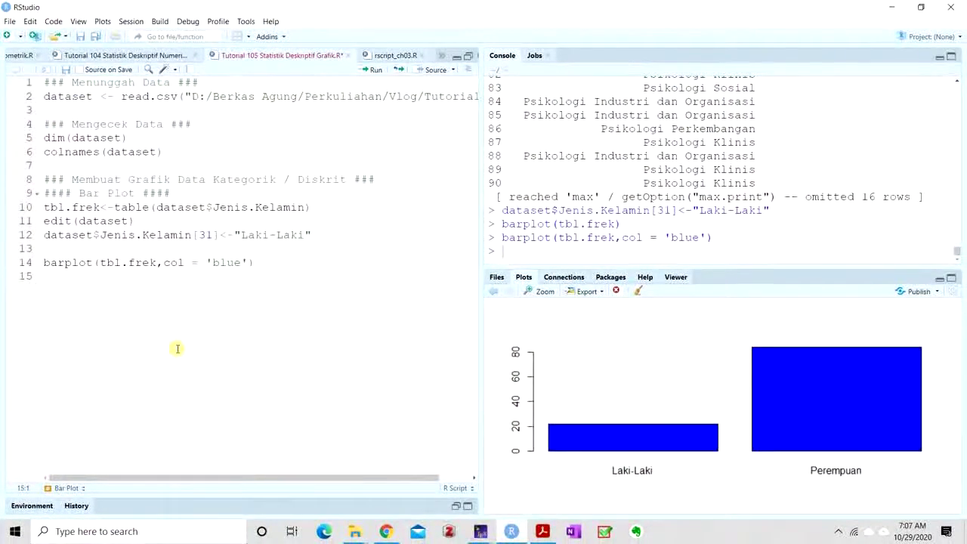
- Change the barplot's col argument to the vector c('blue','red') and run the line
{"action": "key", "text": "Left"}
{"action": "key", "text": "Left"}
{"action": "key", "text": "Left"}
{"action": "key", "text": "Left"}
{"action": "key", "text": "Left"}
{"action": "key", "text": "Left"}
{"action": "key", "text": "Left"}
{"action": "key", "text": "Left"}
{"action": "type", "text": "c("}
{"action": "key", "text": "Right"}
{"action": "key", "text": "Right"}
{"action": "key", "text": "Right"}
{"action": "key", "text": "Right"}
{"action": "key", "text": "Right"}
{"action": "key", "text": "Right"}
{"action": "type", "text": ",'red"}
{"action": "key", "text": "Right"}
{"action": "key", "text": "Right"}
{"action": "type", "text": ")"}
{"action": "key", "text": "ctrl+Return"}
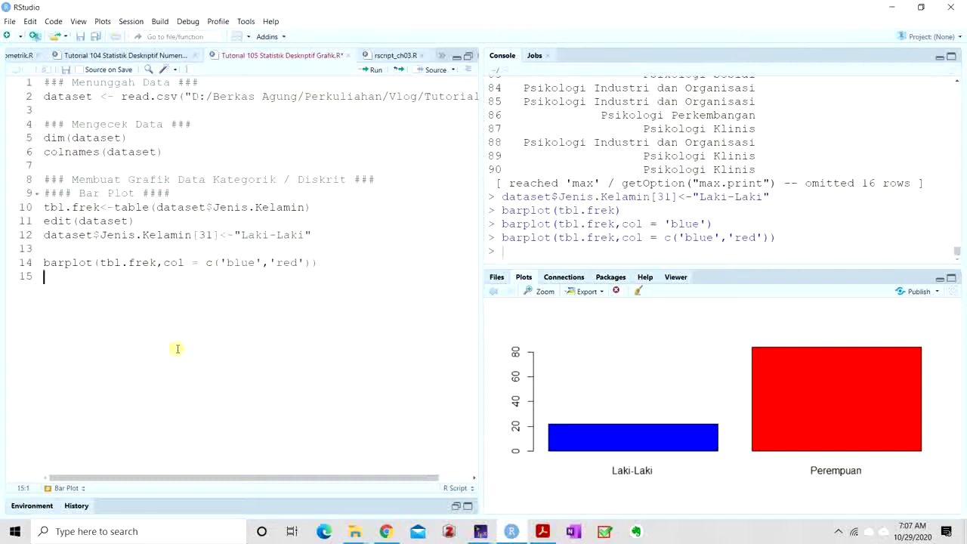
- Add the x-axis label argument xlab = 'Jenis Kelamin' to the barplot call
{"action": "key", "text": "Left"}
{"action": "key", "text": "Left"}
{"action": "type", "text": ","}
{"action": "type", "text": "x"}
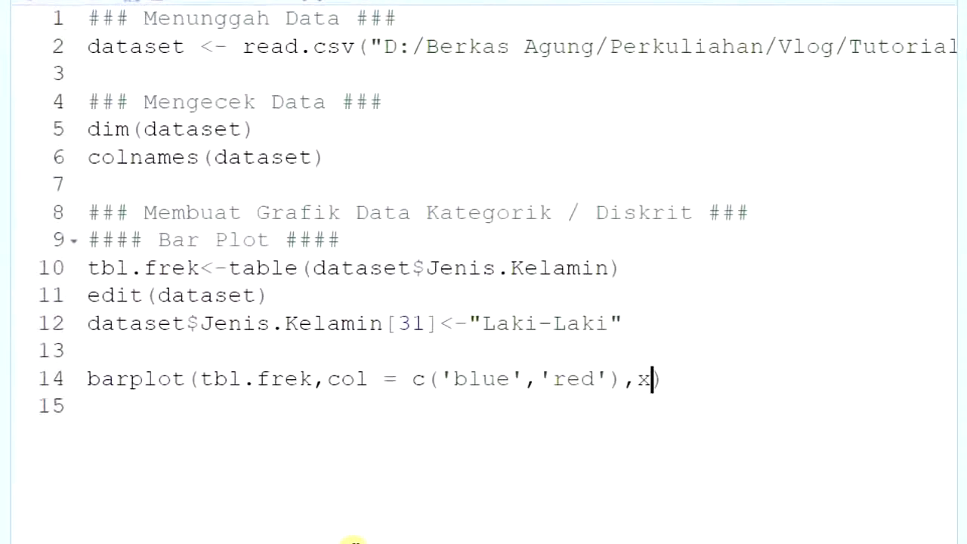
{"action": "type", "text": "lab"}
{"action": "key", "text": "Tab"}
{"action": "type", "text": "'Jenis Kelamin"}
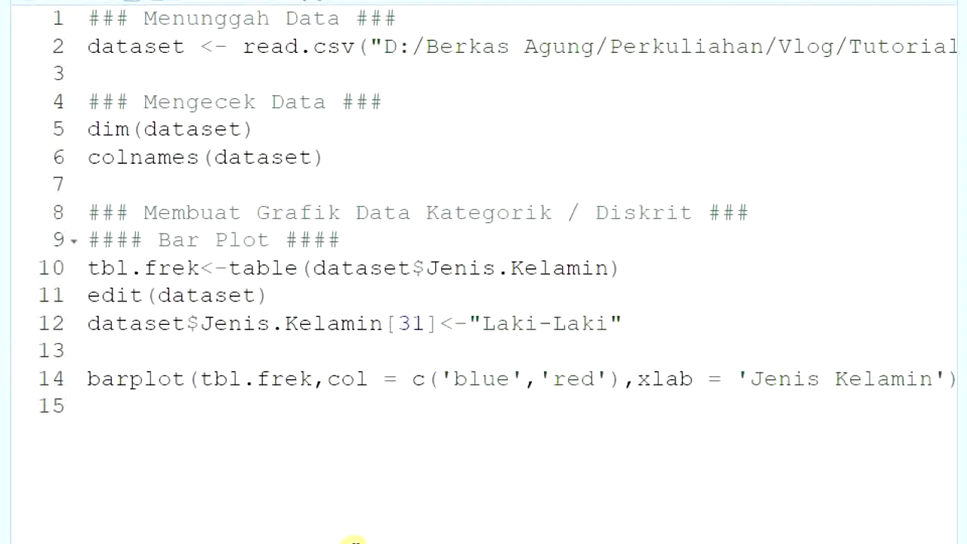
- Continue the barplot call on line 15 with ylab = 'Frekuensi' and run it
{"action": "key", "text": "Right"}
{"action": "type", "text": ","}
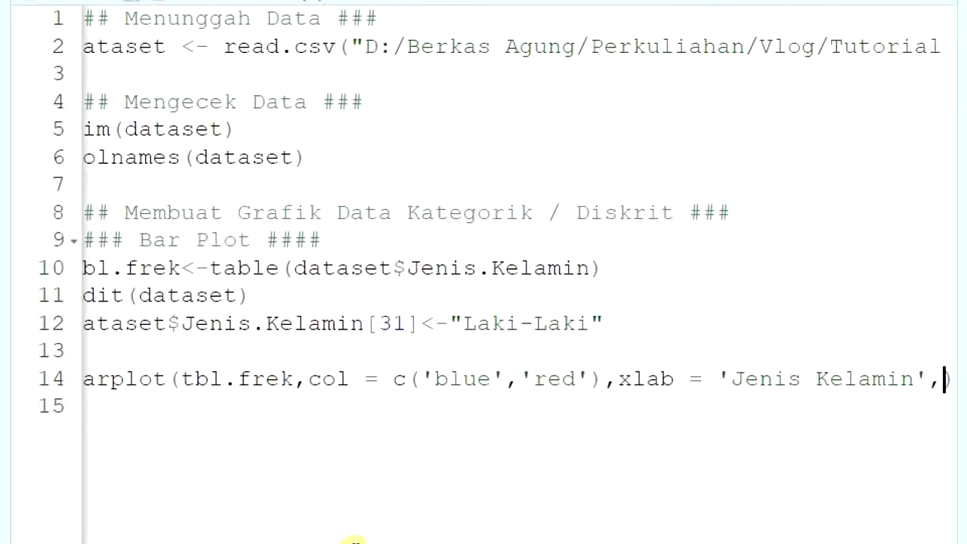
{"action": "key", "text": "Return"}
{"action": "type", "text": "ylab"}
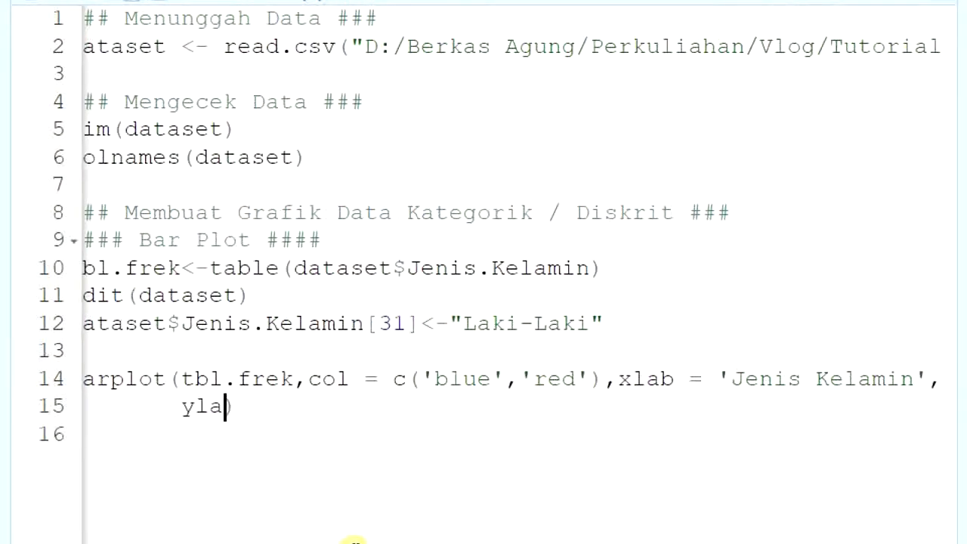
{"action": "key", "text": "Tab"}
{"action": "type", "text": "'Frekuensi"}
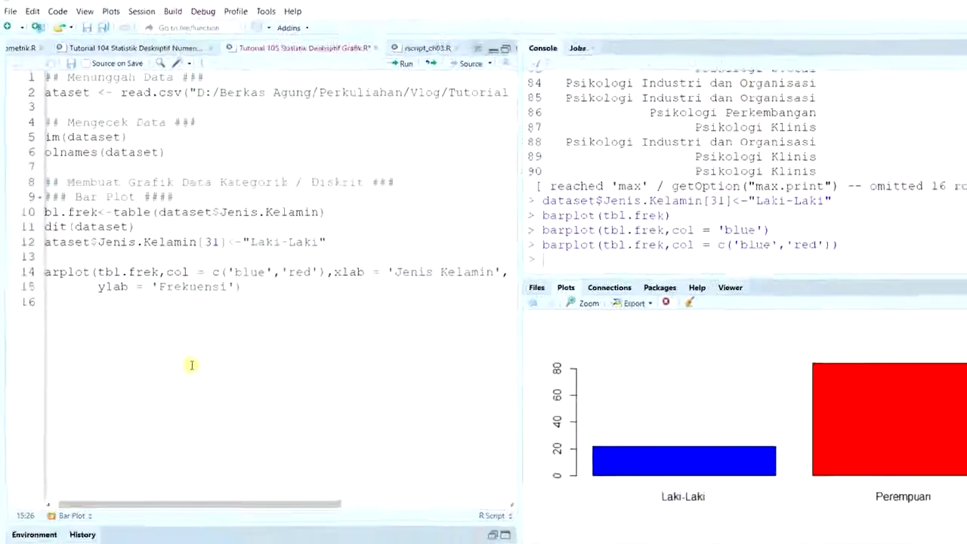
{"action": "key", "text": "ctrl+Return"}
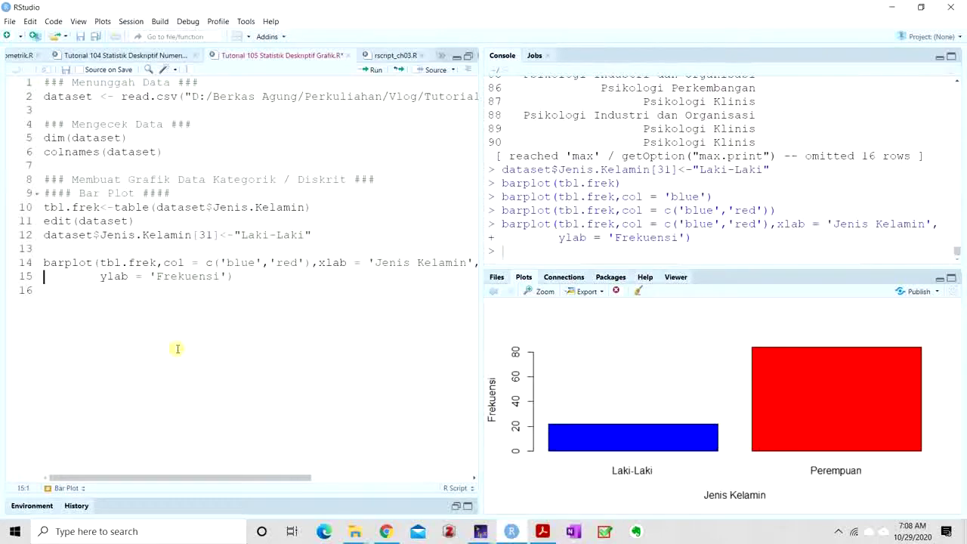
- Add the title argument main = 'Grafik Data Jenis Kelamin' after ylab in the barplot call and run it
{"action": "key", "text": "End"}
{"action": "key", "text": "Left"}
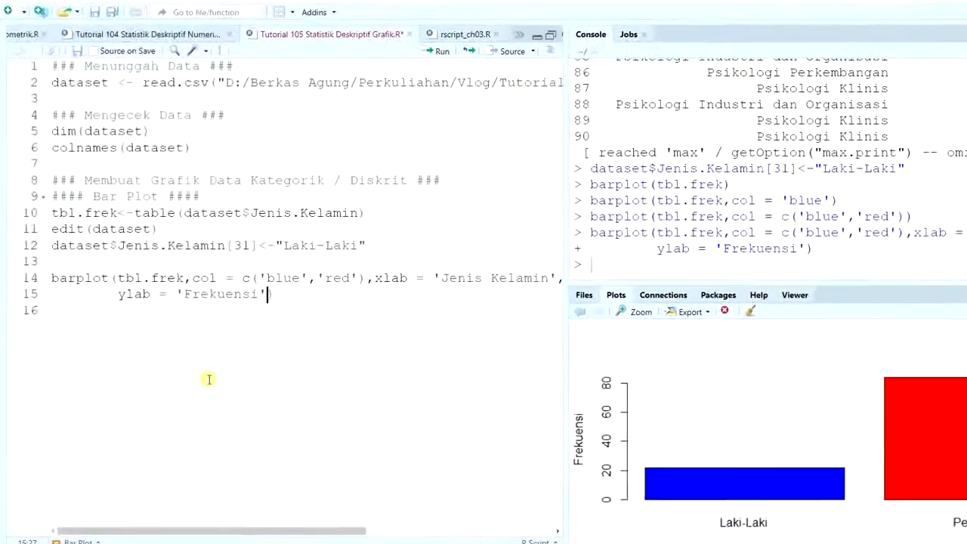
{"action": "type", "text": ","}
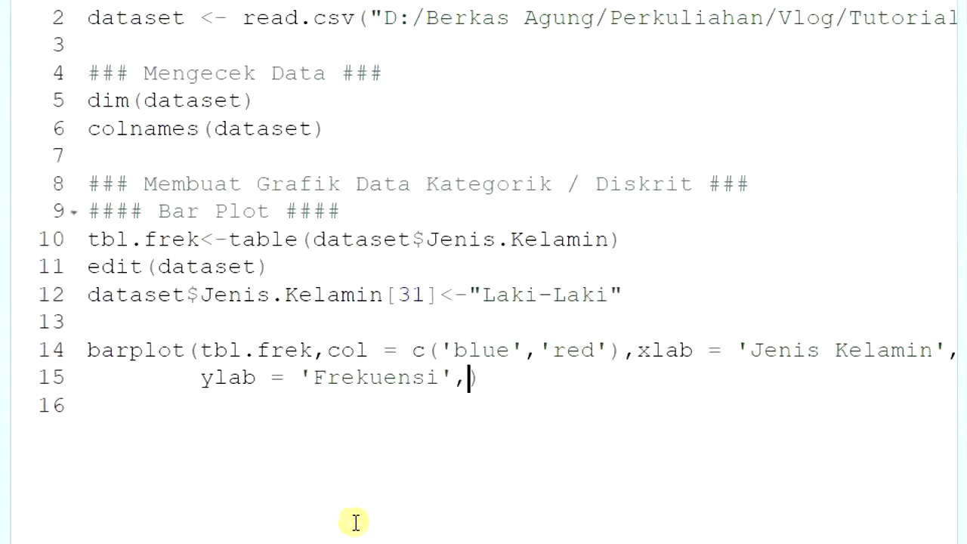
{"action": "type", "text": "main"}
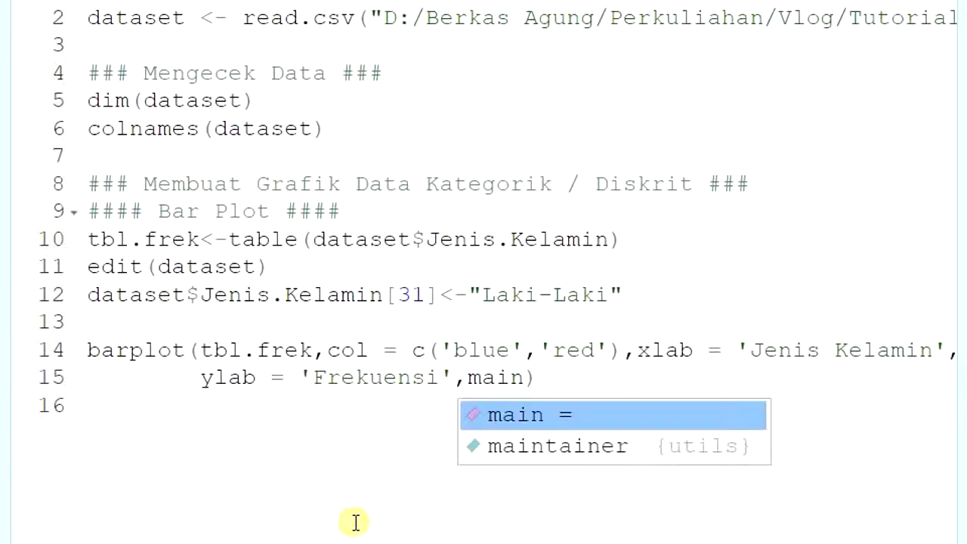
{"action": "key", "text": "Tab"}
{"action": "type", "text": "'G"}
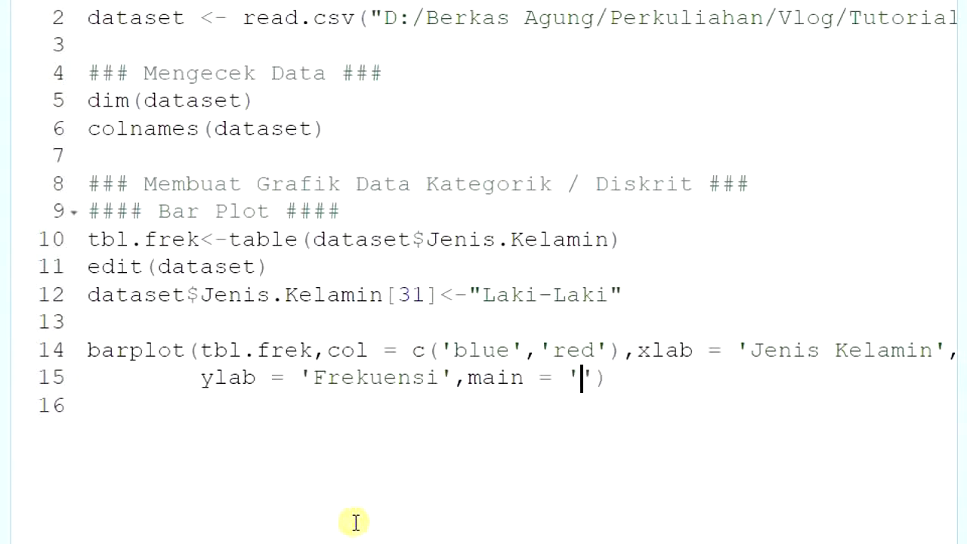
{"action": "type", "text": "rafik "}
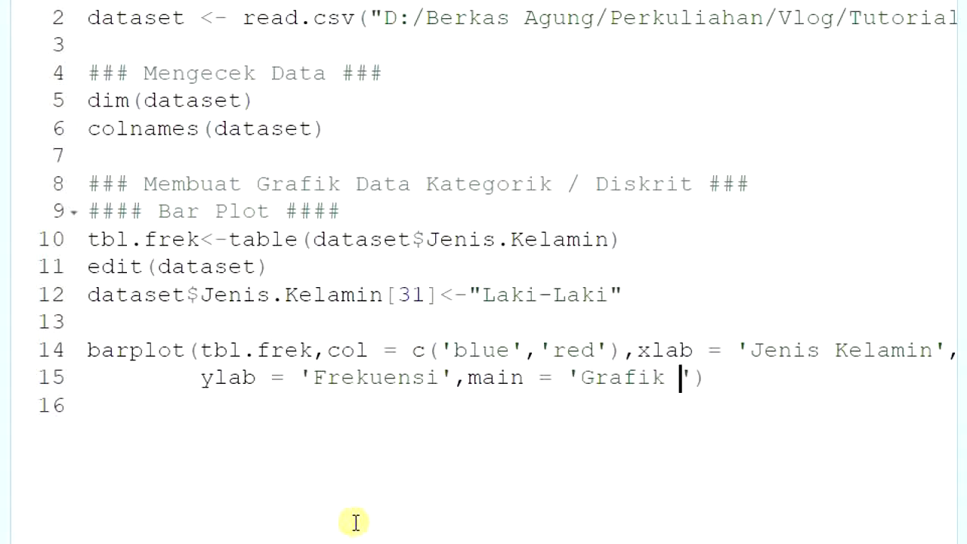
{"action": "type", "text": "Data "}
{"action": "type", "text": "Jenis Kelam"}
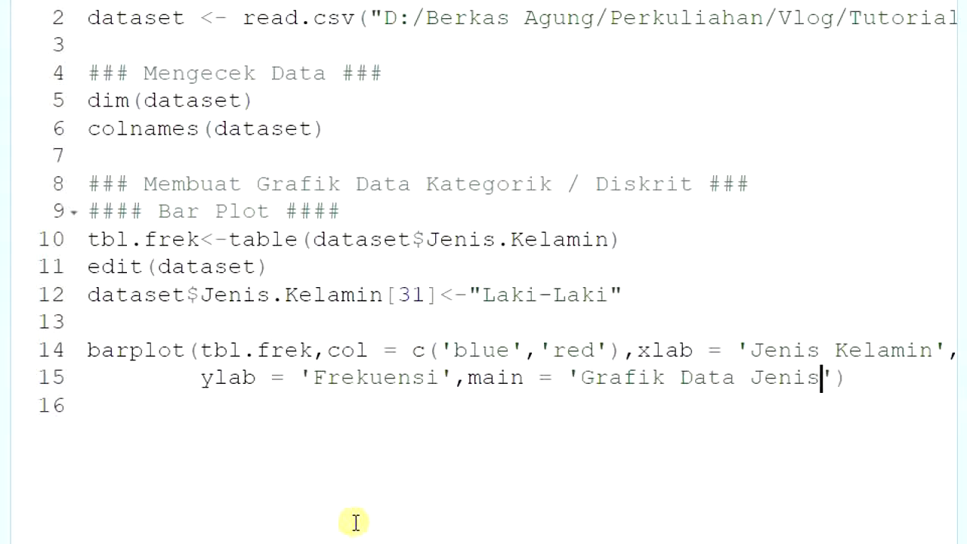
{"action": "type", "text": "in"}
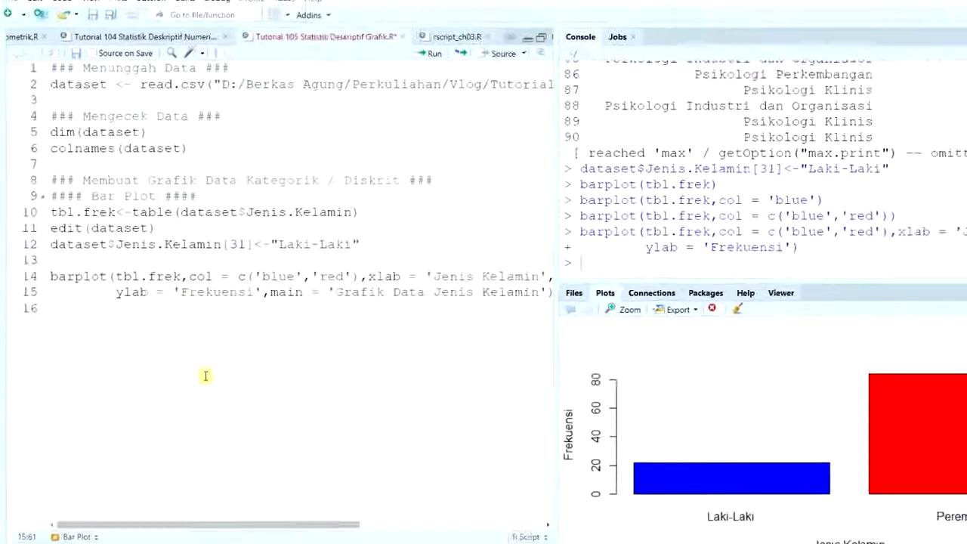
{"action": "key", "text": "ctrl+Return"}
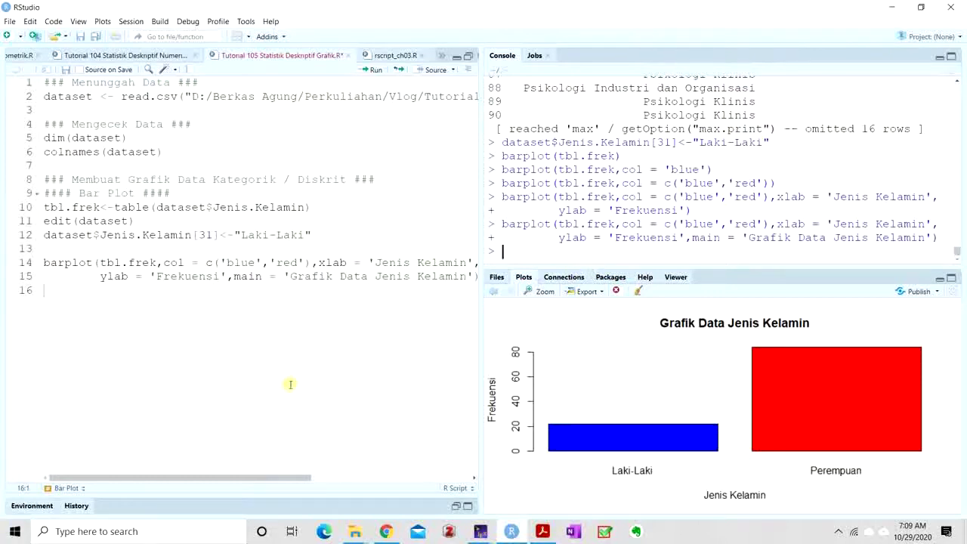
- Open the R documentation with ?barplot in the console and review the arguments in its Usage section
{"action": "type", "text": "?"}
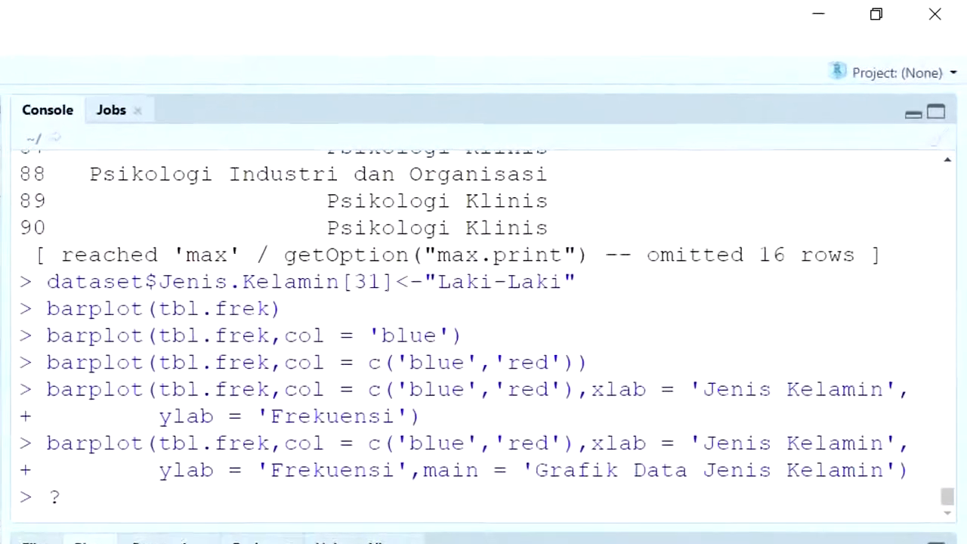
{"action": "type", "text": "barplot"}
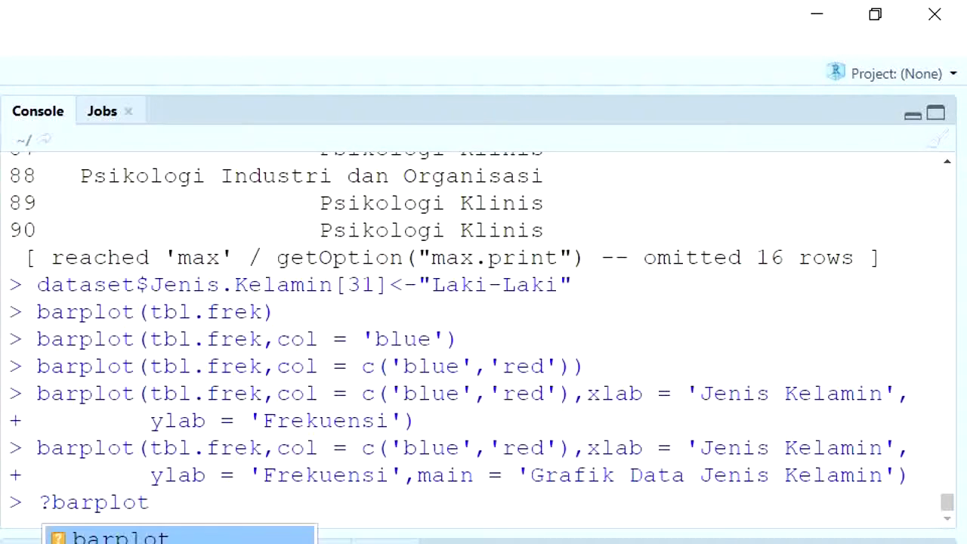
{"action": "key", "text": "Return"}
{"action": "key", "text": "Return"}
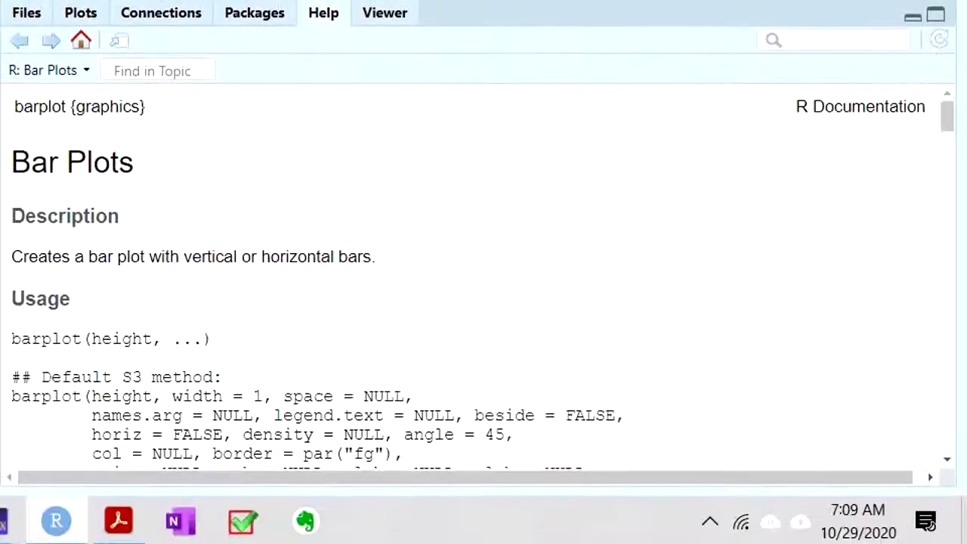
{"action": "scroll", "coordinate": [250, 262], "scroll_direction": "down", "scroll_amount": 3}
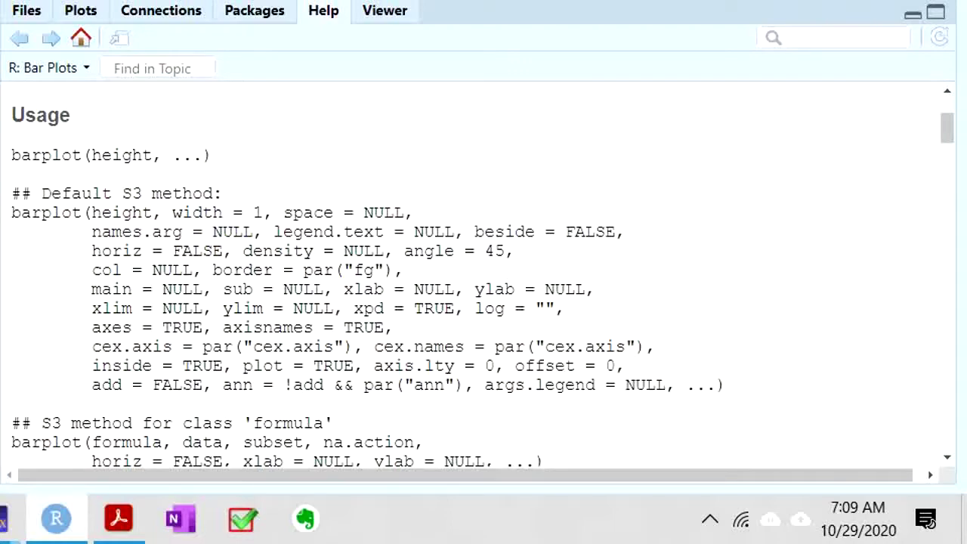
- Add the argument horiz=TRUE on a new line of the Jenis.Kelamin barplot call and run it
{"action": "type", "text": ","}
{"action": "key", "text": "Return"}
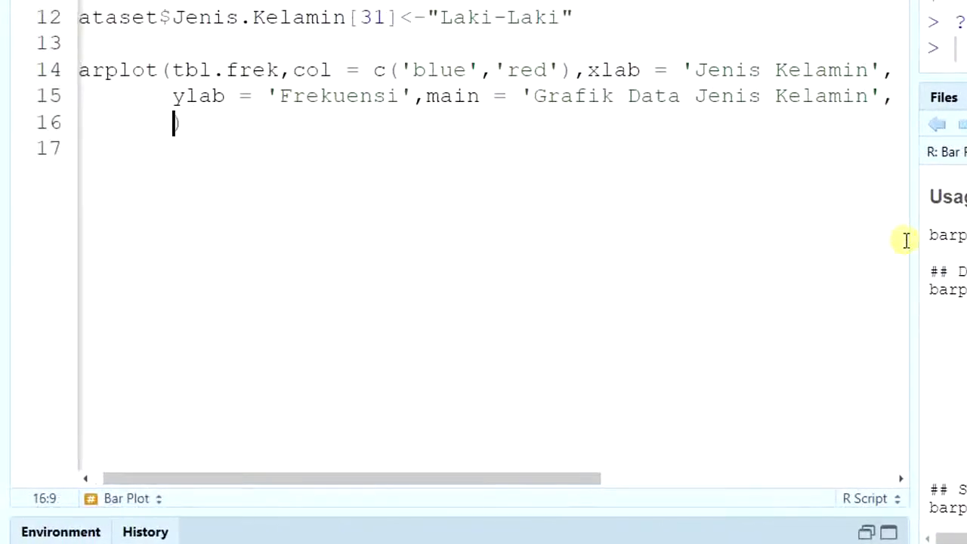
{"action": "type", "text": "horiz="}
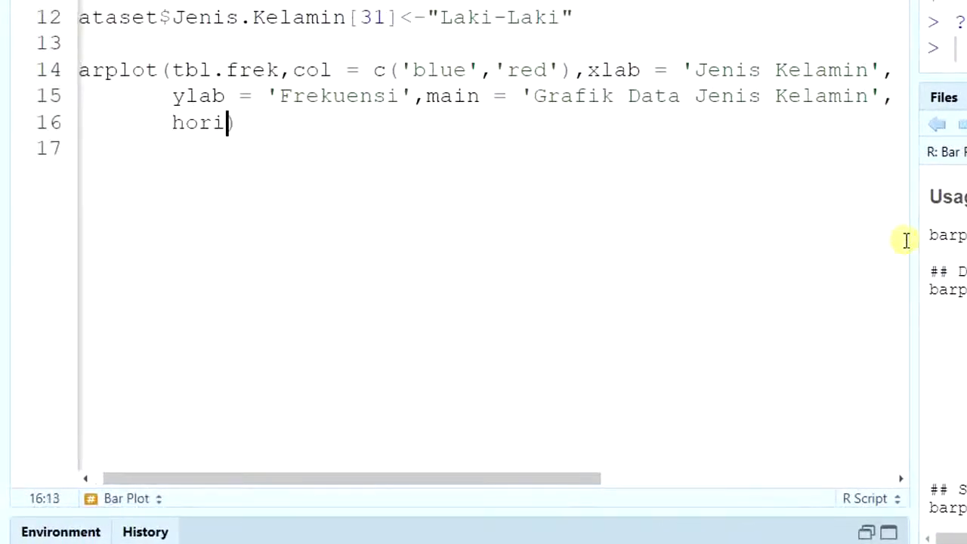
{"action": "type", "text": "TRUE"}
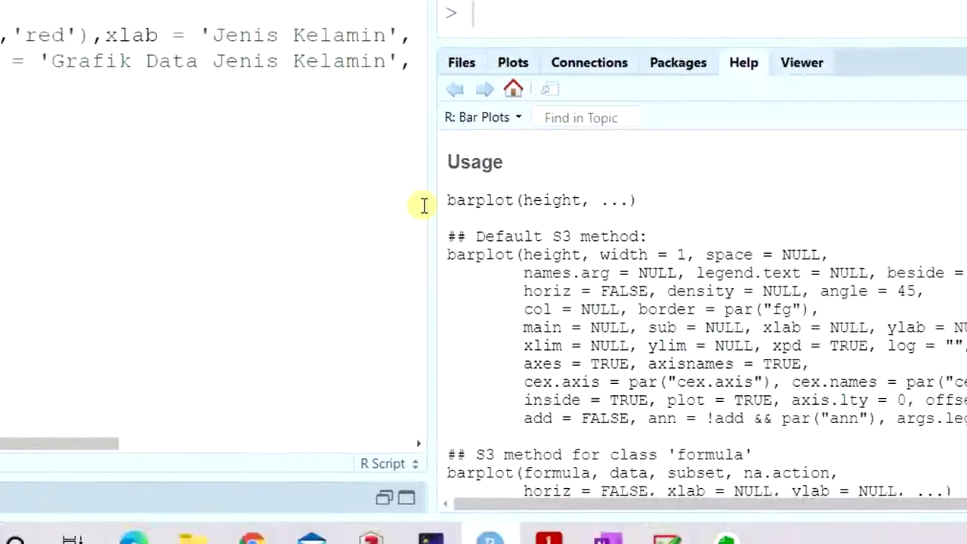
{"action": "key", "text": "ctrl+Return"}
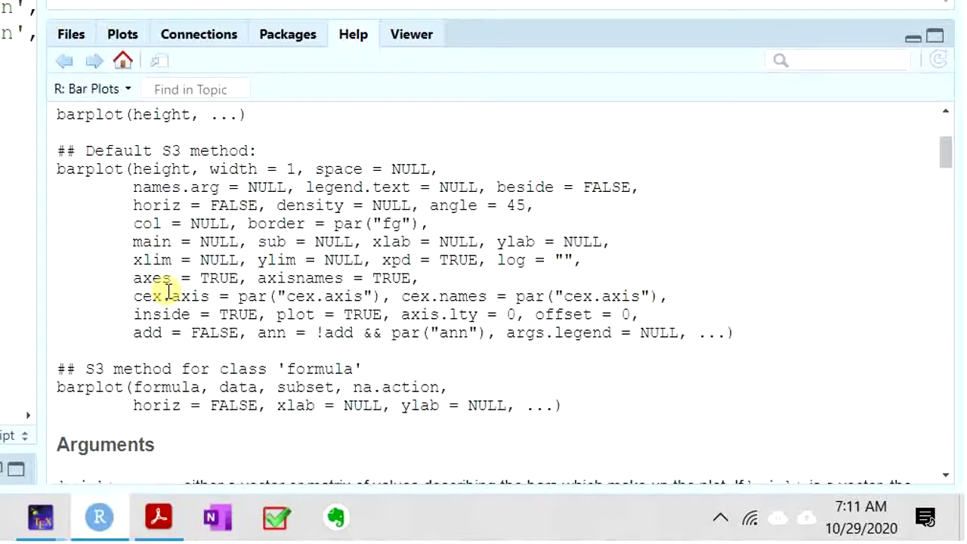
- Read through the Arguments section of the barplot documentation, from height to the axis label and limit arguments
{"action": "scroll", "coordinate": [83, 340], "scroll_direction": "down", "scroll_amount": 5}
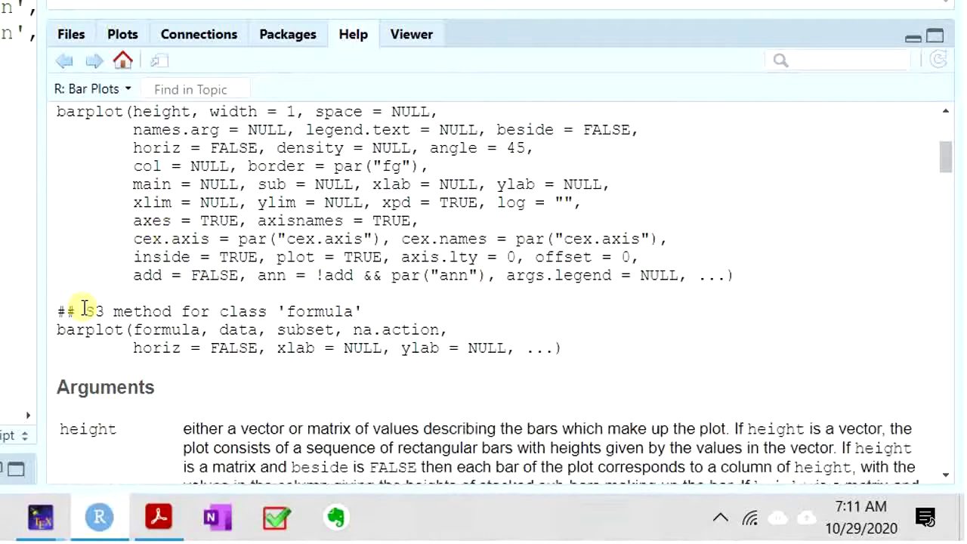
{"action": "scroll", "coordinate": [82, 308], "scroll_direction": "down", "scroll_amount": 1}
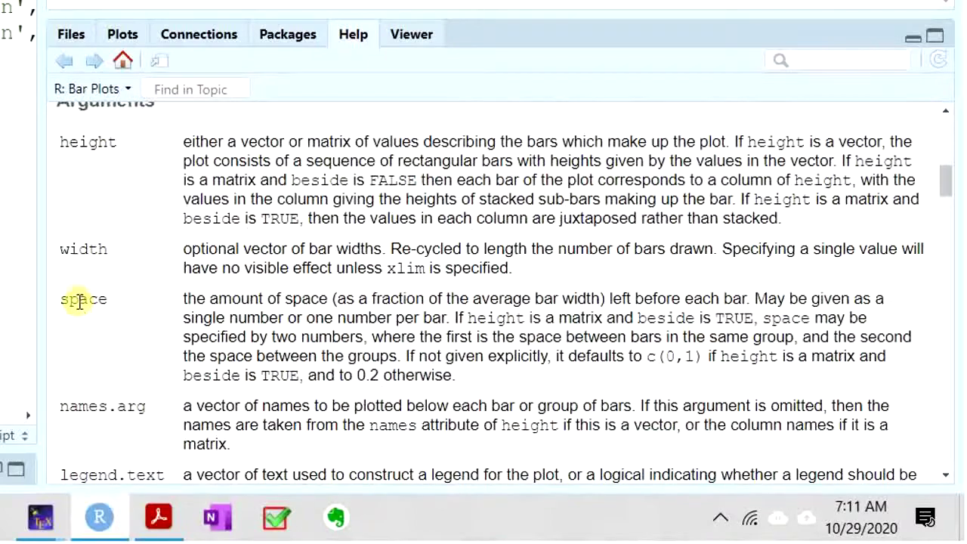
{"action": "scroll", "coordinate": [78, 299], "scroll_direction": "down", "scroll_amount": 4}
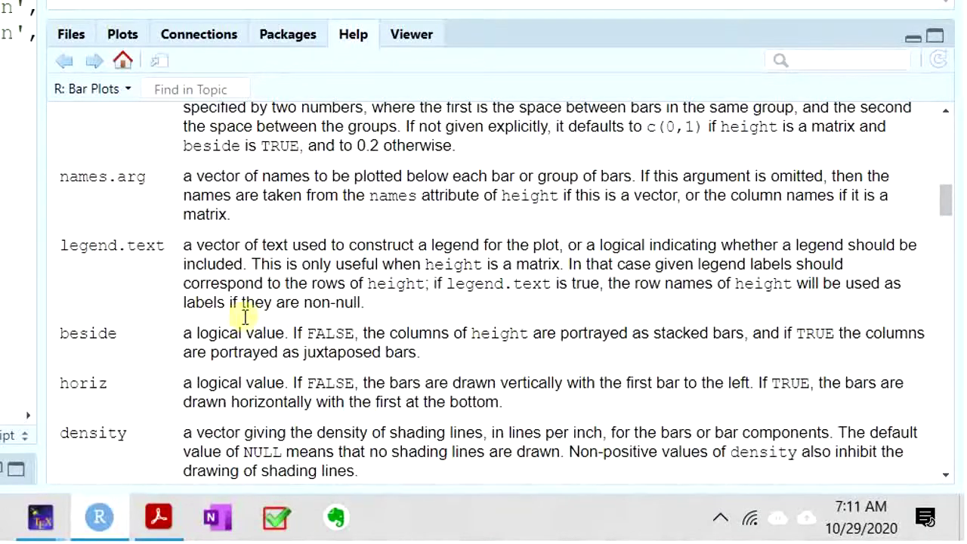
{"action": "scroll", "coordinate": [254, 327], "scroll_direction": "down", "scroll_amount": 3}
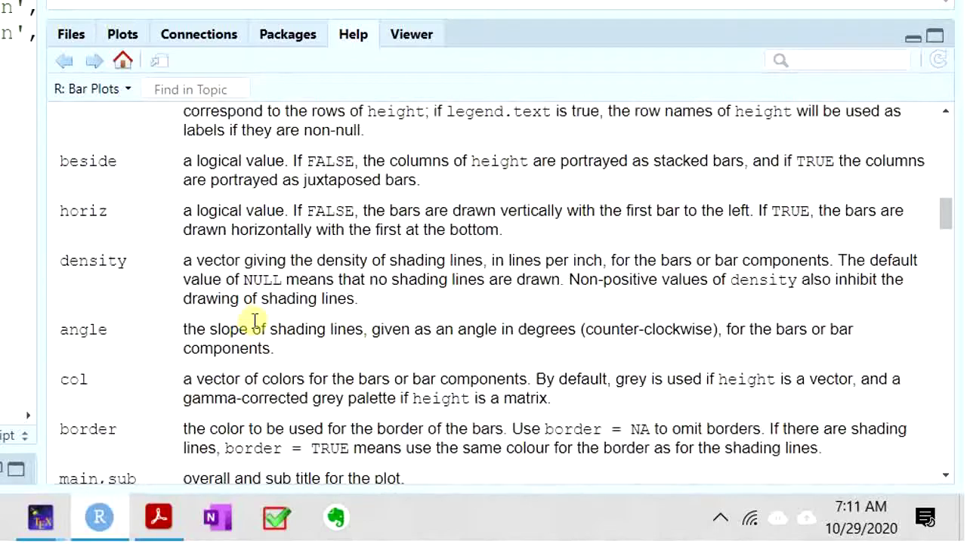
{"action": "scroll", "coordinate": [254, 321], "scroll_direction": "down", "scroll_amount": 6}
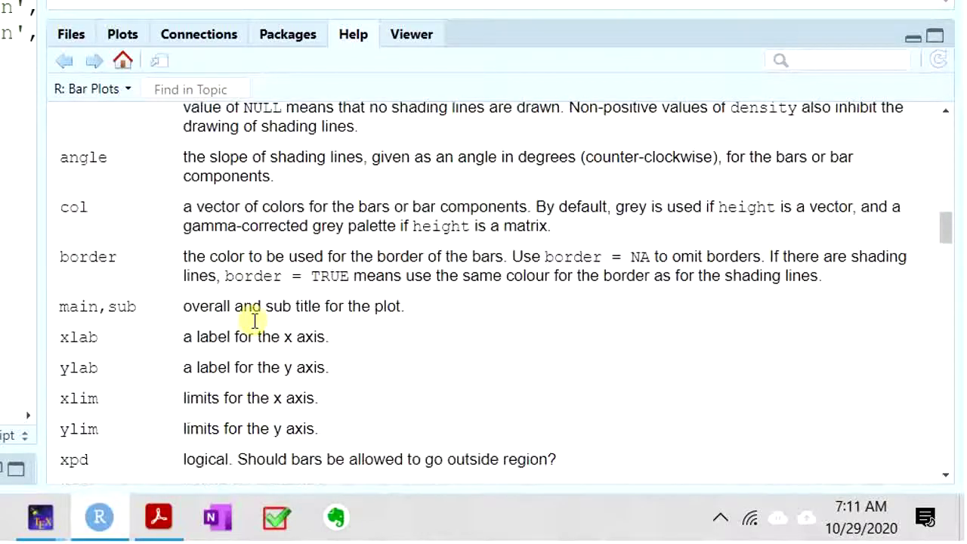
{"action": "scroll", "coordinate": [254, 320], "scroll_direction": "down", "scroll_amount": 5}
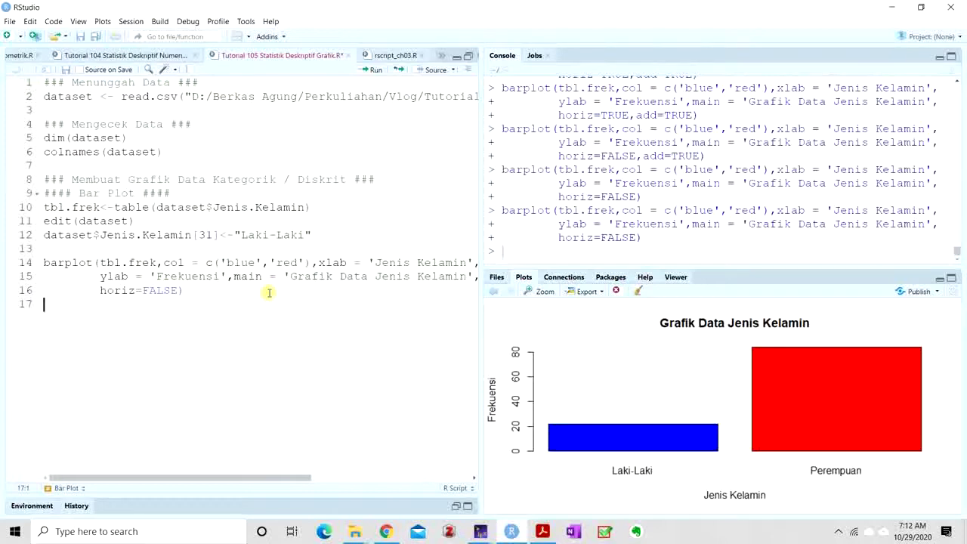
- On line 18, assign tbl.frek2 the cross table table(dataset$Kelas,dataset$Jenis.Kelamin) and run it
{"action": "key", "text": "Return"}
{"action": "type", "text": "tab"}
{"action": "key", "text": "BackSpace"}
{"action": "key", "text": "BackSpace"}
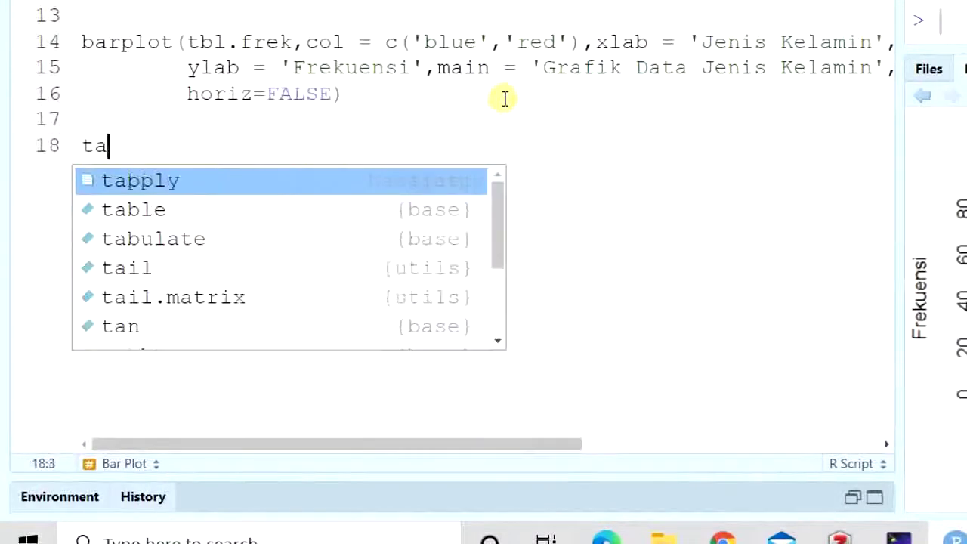
{"action": "type", "text": "bl."}
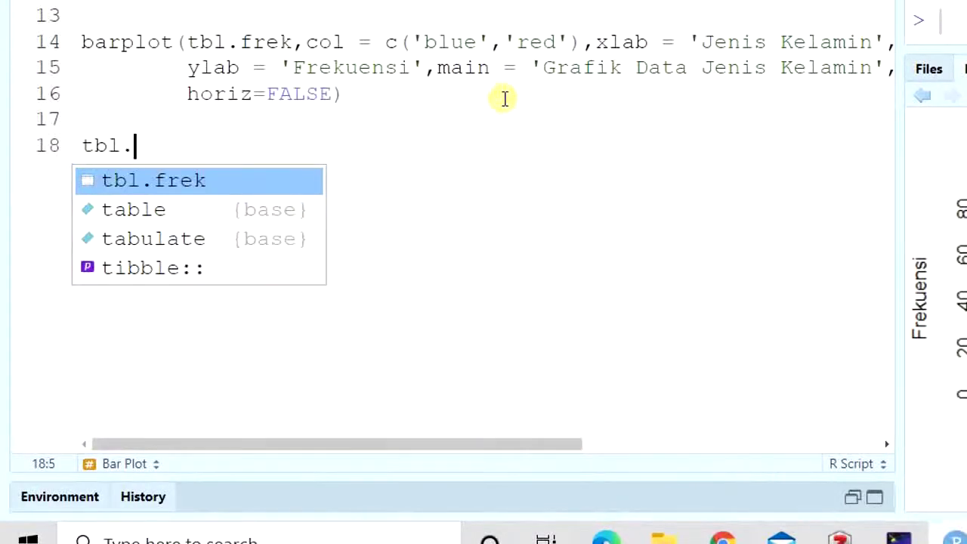
{"action": "type", "text": "frek2"}
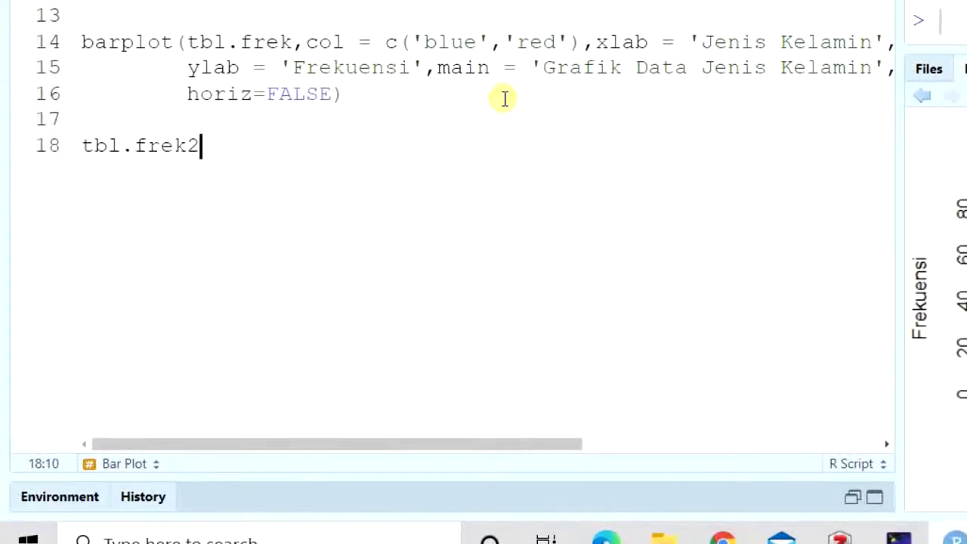
{"action": "type", "text": "<-table("}
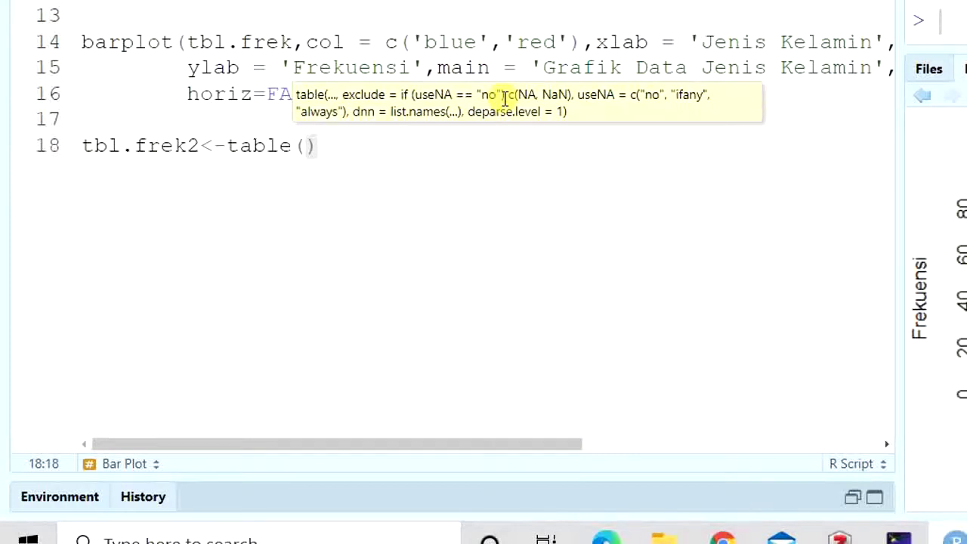
{"action": "type", "text": "dataset"}
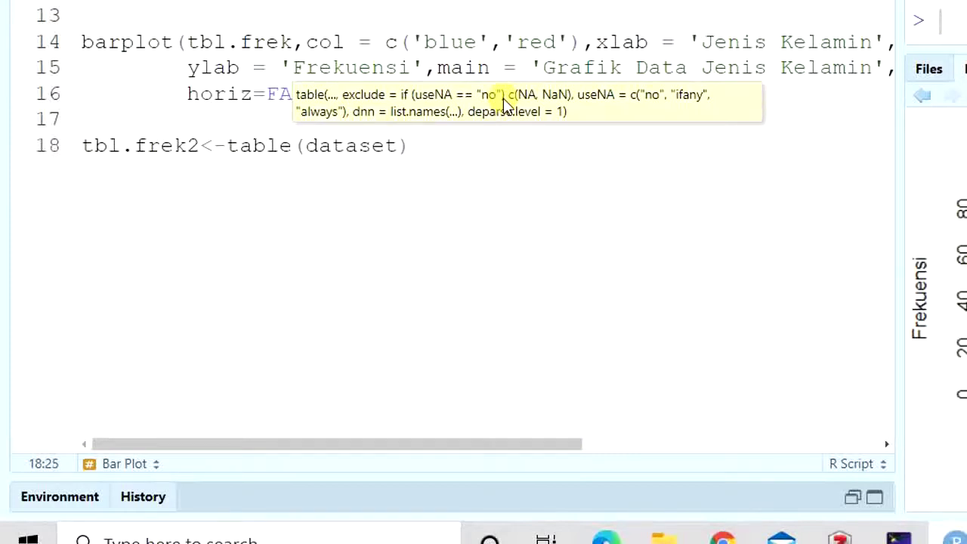
{"action": "type", "text": "$"}
{"action": "key", "text": "Return"}
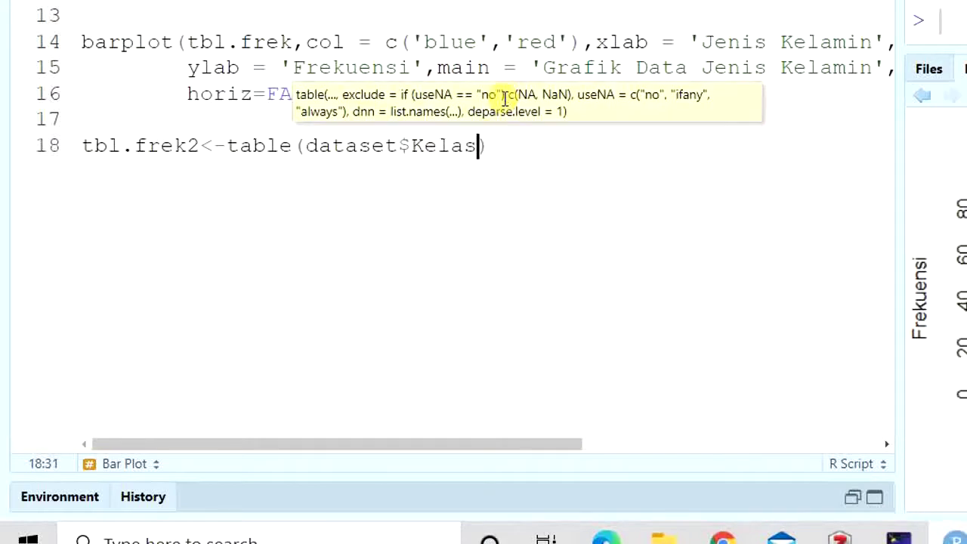
{"action": "type", "text": ",dataset"}
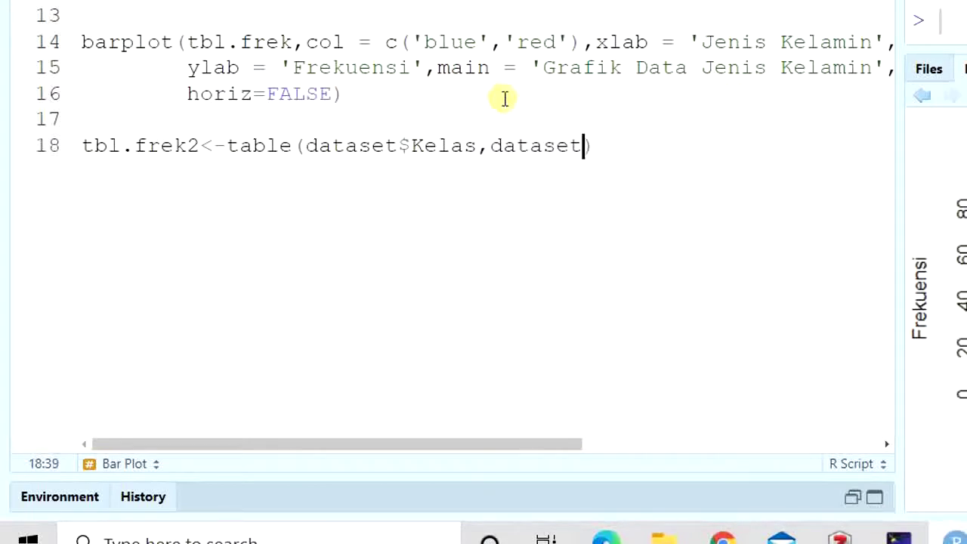
{"action": "type", "text": "$J"}
{"action": "key", "text": "Return"}
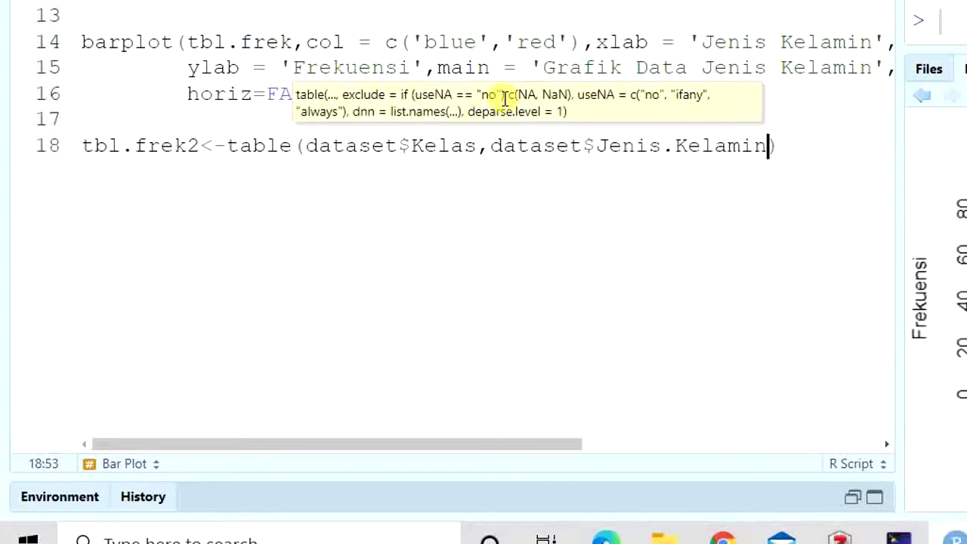
{"action": "key", "text": "Return"}
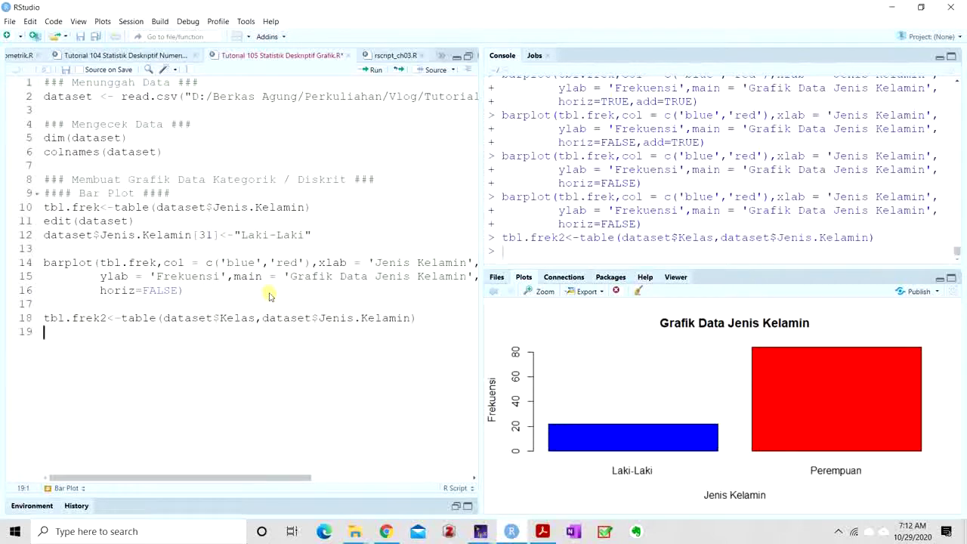
- Clear the console and print tbl.frek2 in it
{"action": "key", "text": "ctrl+l"}
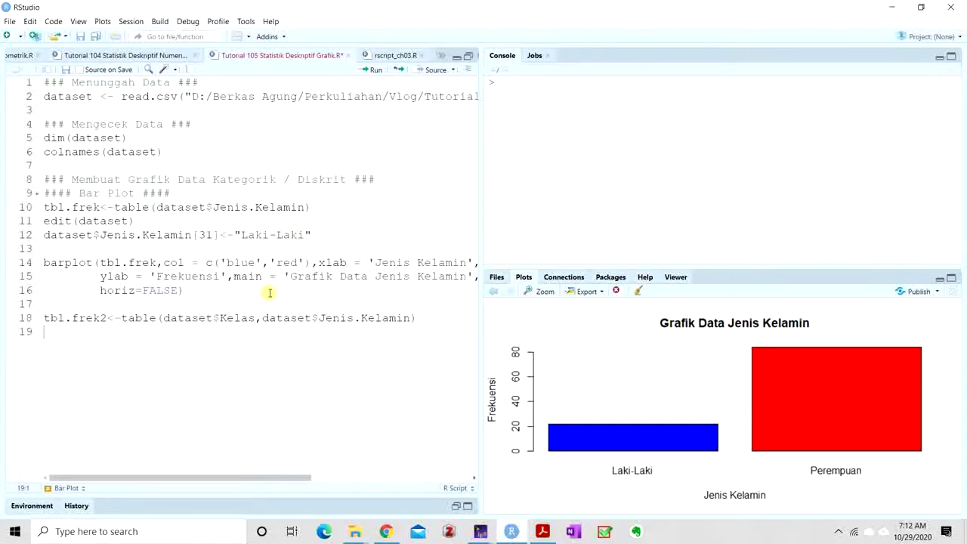
{"action": "type", "text": "tbl.frek2"}
{"action": "key", "text": "Return"}
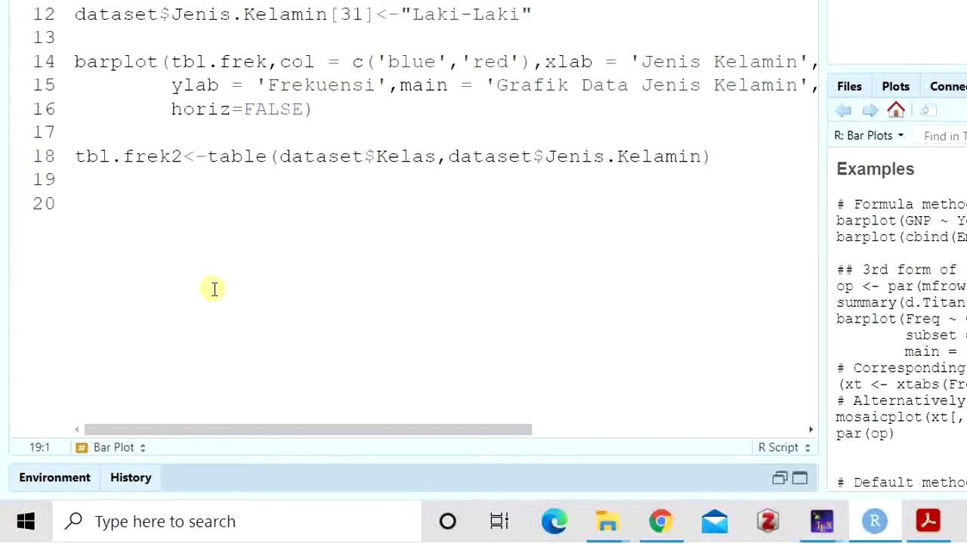
- Add barplot(tbl.frek2) on line 19 and run it to plot the cross table
{"action": "type", "text": "barplot("}
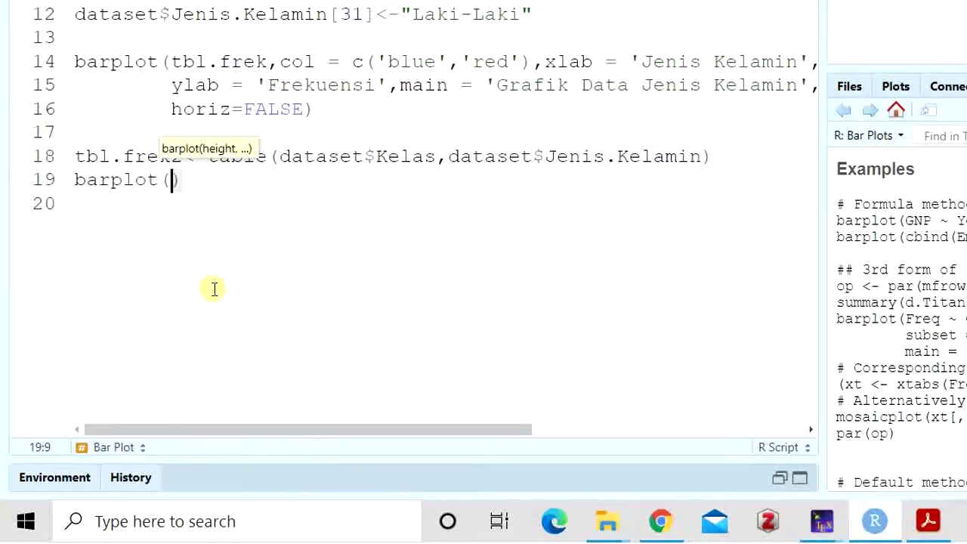
{"action": "type", "text": "ta"}
{"action": "key", "text": "BackSpace"}
{"action": "type", "text": "bl.frek2"}
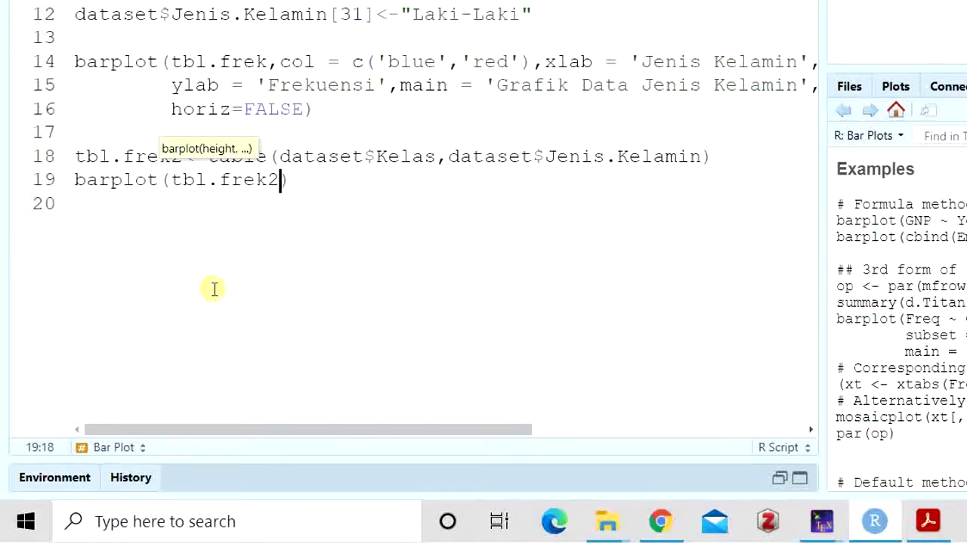
{"action": "type", "text": ","}
{"action": "key", "text": "BackSpace"}
{"action": "key", "text": "ctrl+Return"}
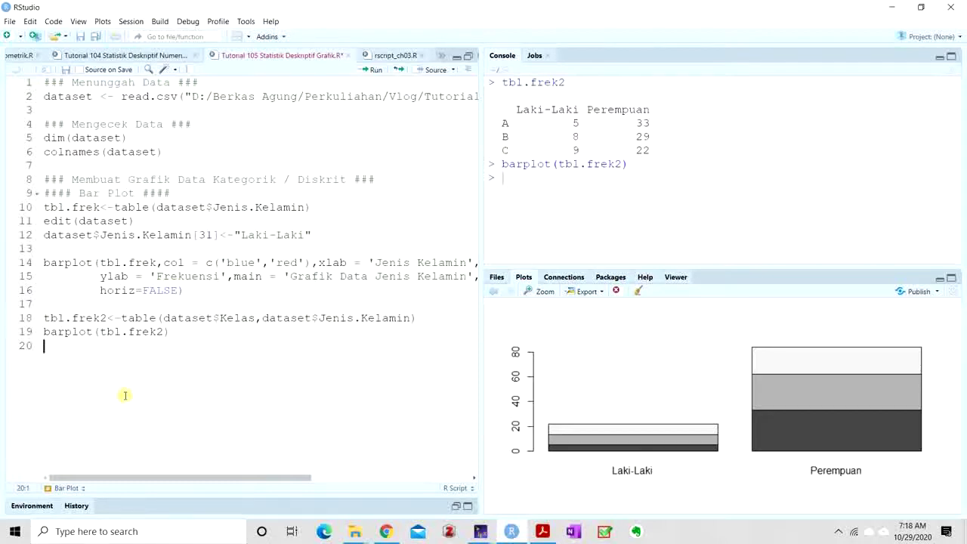
- Add beside=TRUE to the tbl.frek2 barplot call and run it to draw grouped bars
{"action": "left_click", "coordinate": [212, 339]}
{"action": "key", "text": "Left"}
{"action": "type", "text": ",beside="}
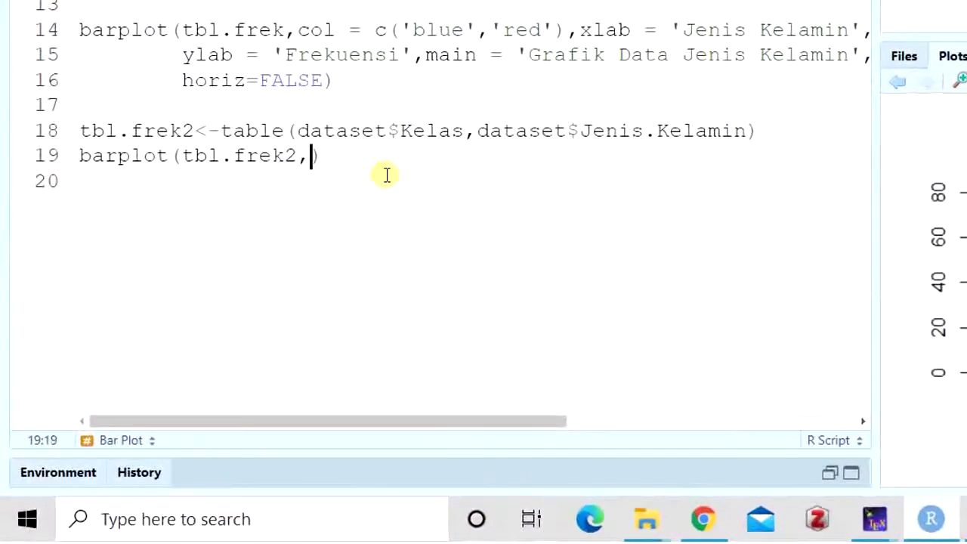
{"action": "type", "text": "TRUE"}
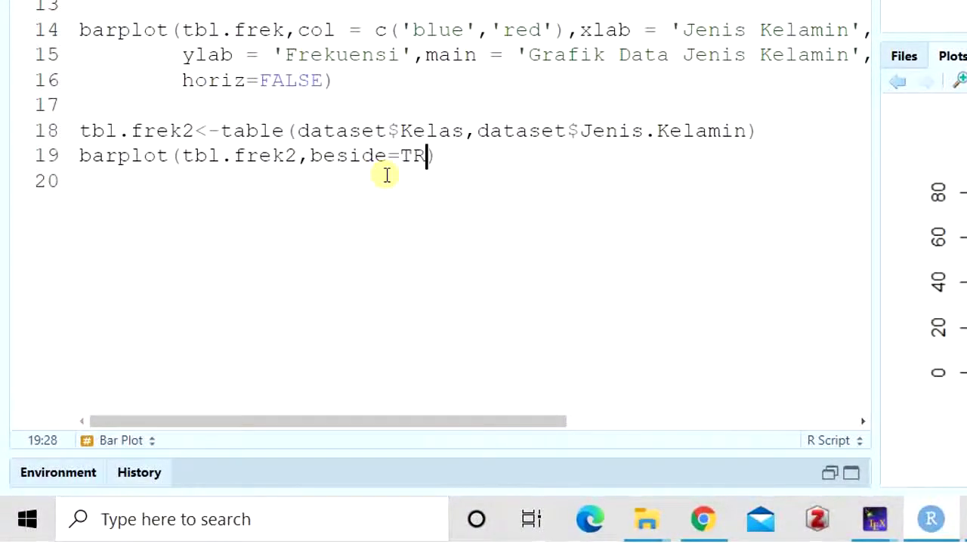
{"action": "key", "text": "ctrl+Return"}
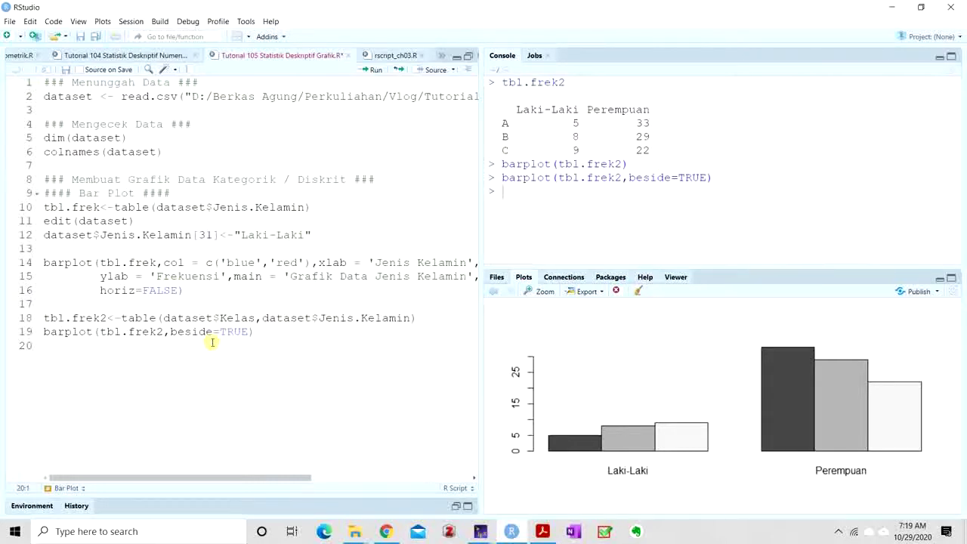
- Add the colour argument col=c(10:15) to the tbl.frek2 barplot call and run it
{"action": "key", "text": "Up"}
{"action": "key", "text": "End"}
{"action": "key", "text": "Left"}
{"action": "type", "text": ",col=c("}
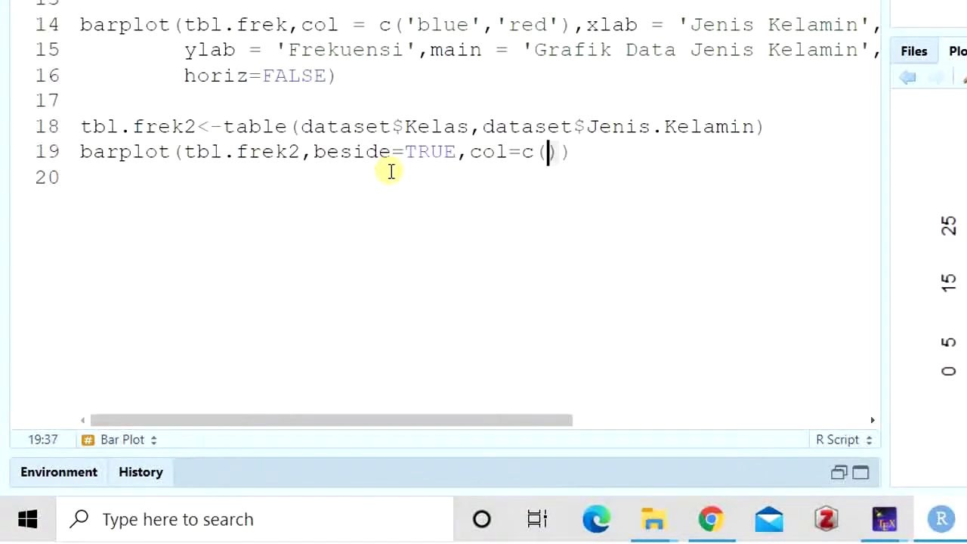
{"action": "type", "text": "10:"}
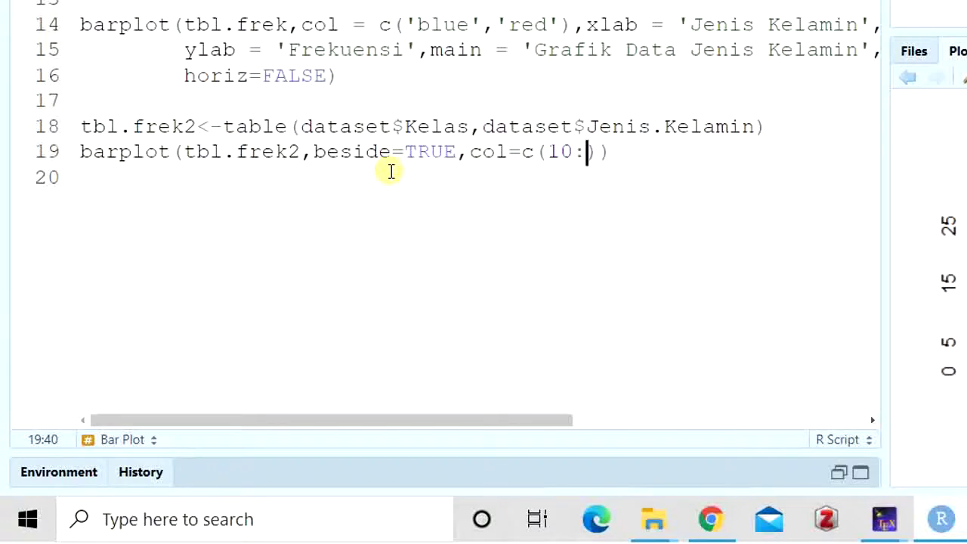
{"action": "type", "text": "15"}
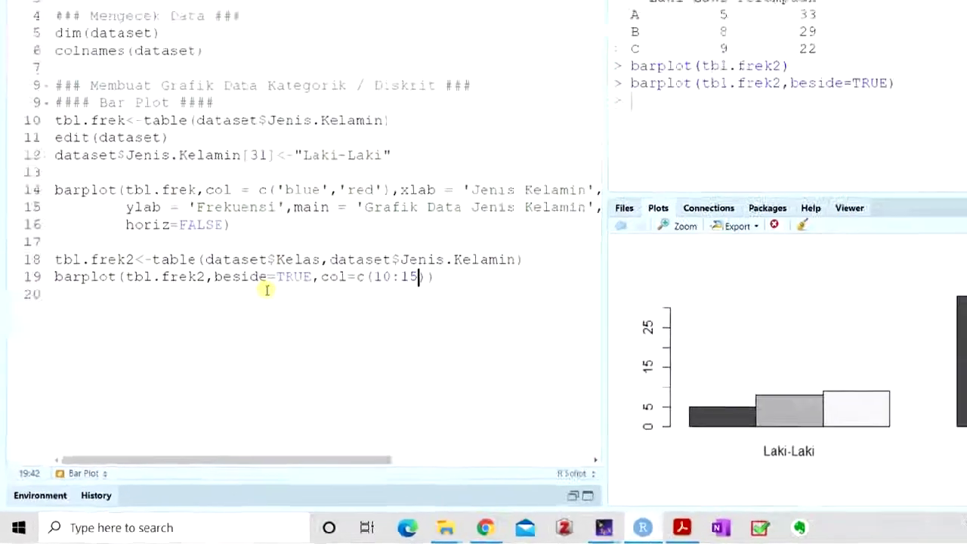
{"action": "key", "text": "ctrl+Return"}
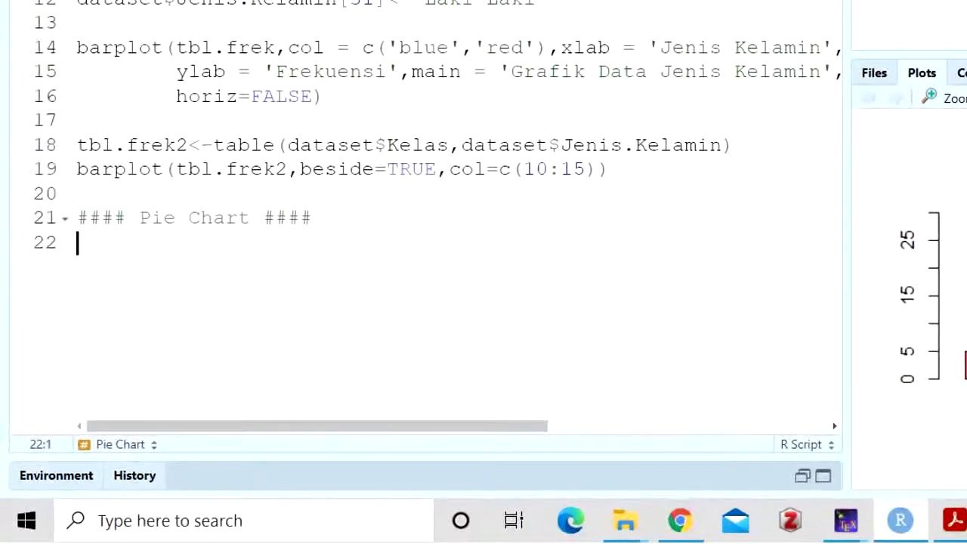
- Write pie(tbl.frek) under the Pie Chart heading on line 22 and run it
{"action": "type", "text": "pie("}
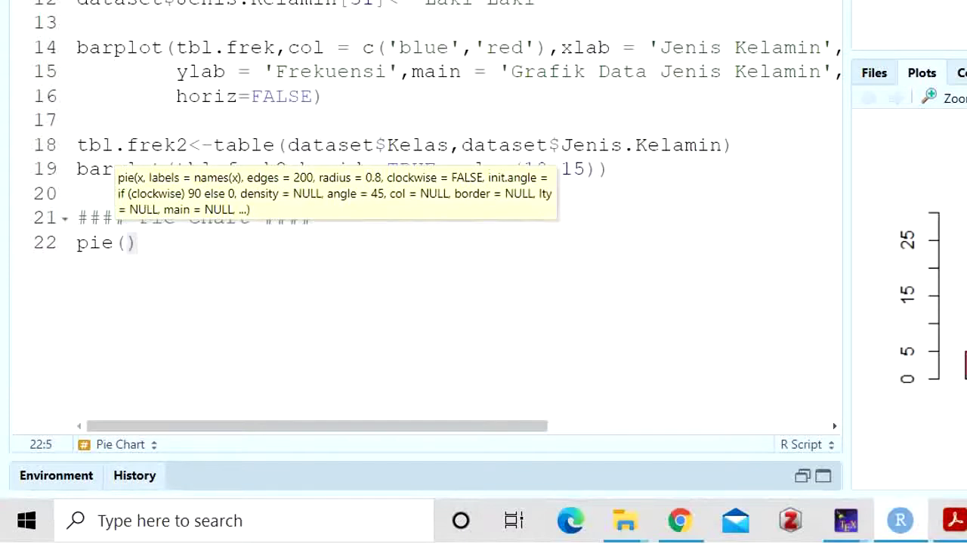
{"action": "type", "text": "tbl.frek"}
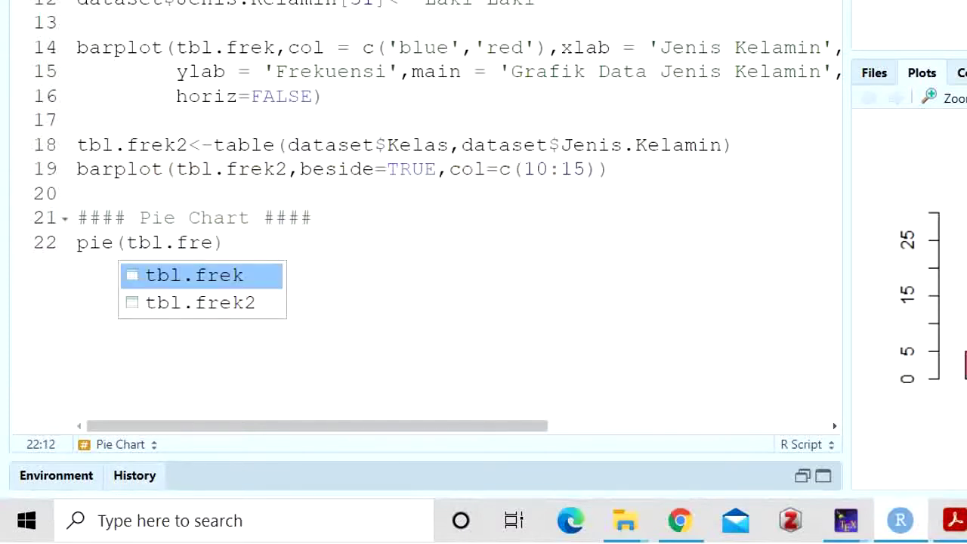
{"action": "type", "text": ")"}
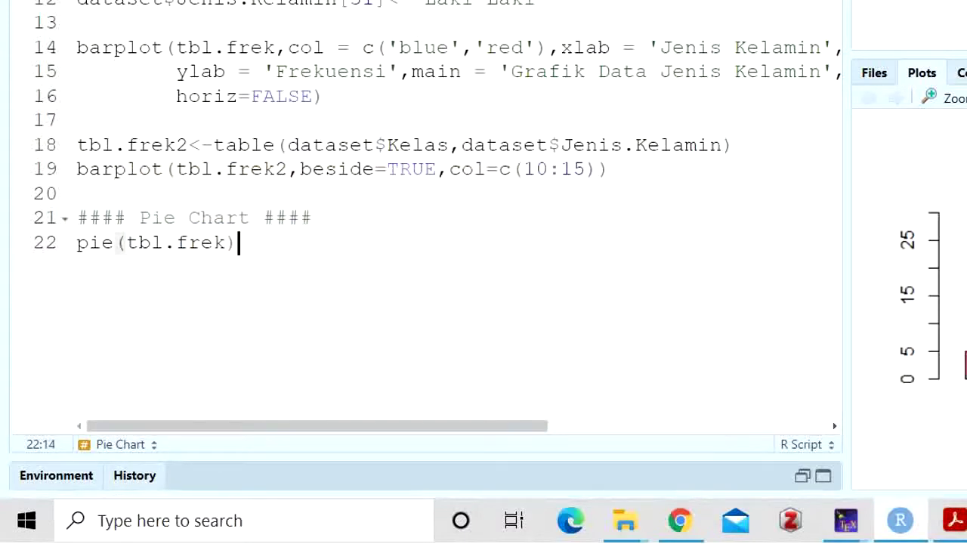
{"action": "key", "text": "ctrl+Return"}
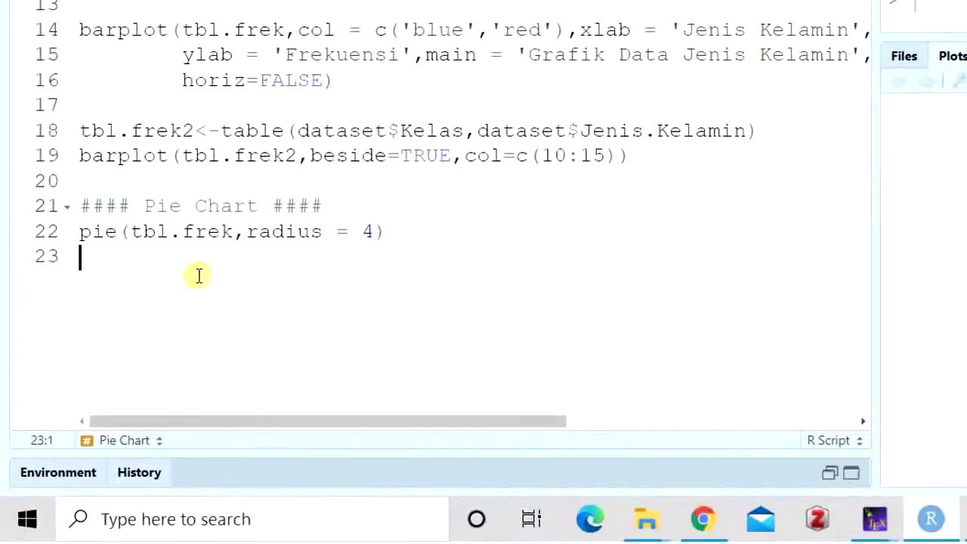
- Change the pie chart's radius argument to 2, run the line, and view the plot enlarged
{"action": "key", "text": "Up"}
{"action": "key", "text": "End"}
{"action": "key", "text": "Left"}
{"action": "key", "text": "BackSpace"}
{"action": "key", "text": "BackSpace"}
{"action": "key", "text": "BackSpace"}
{"action": "key", "text": "BackSpace"}
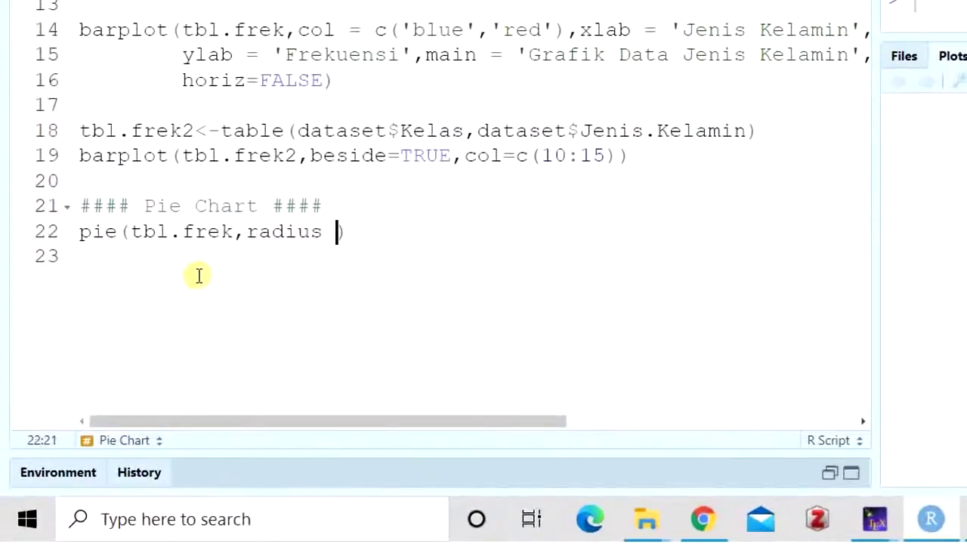
{"action": "type", "text": "= 2"}
{"action": "key", "text": "ctrl+Return"}
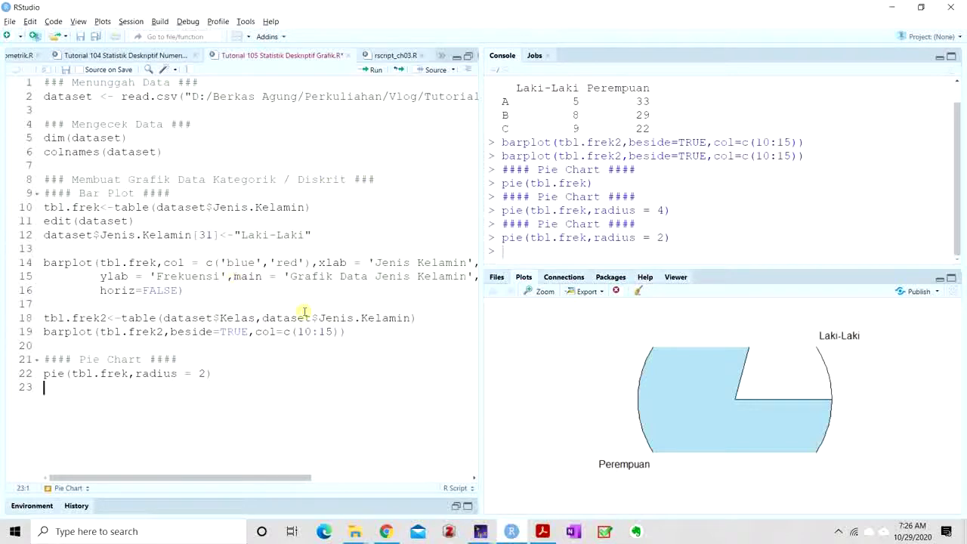
{"action": "left_click", "coordinate": [542, 293]}
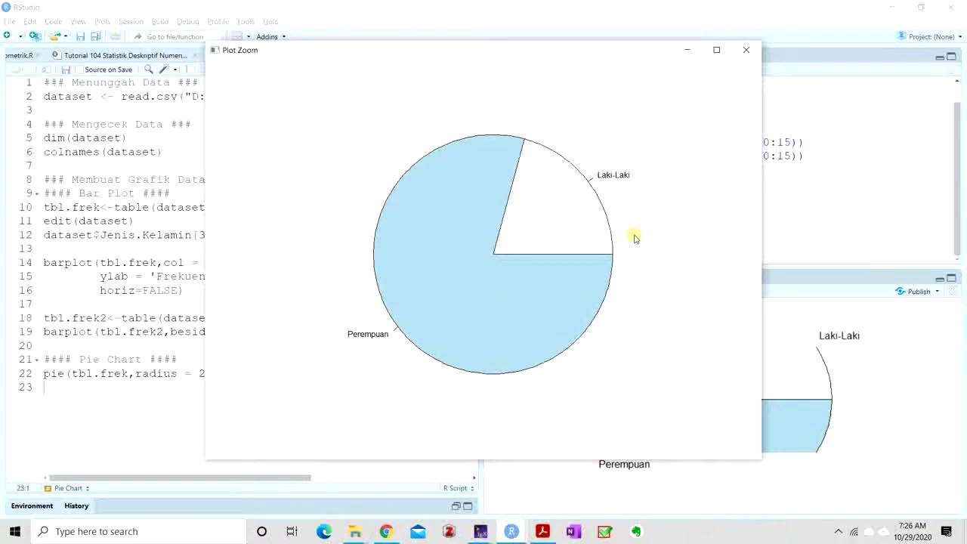
- Set the pie chart's radius to 3, run it, and heighten the enlarged plot window to fit the whole circle
{"action": "left_click", "coordinate": [200, 376]}
{"action": "key", "text": "BackSpace"}
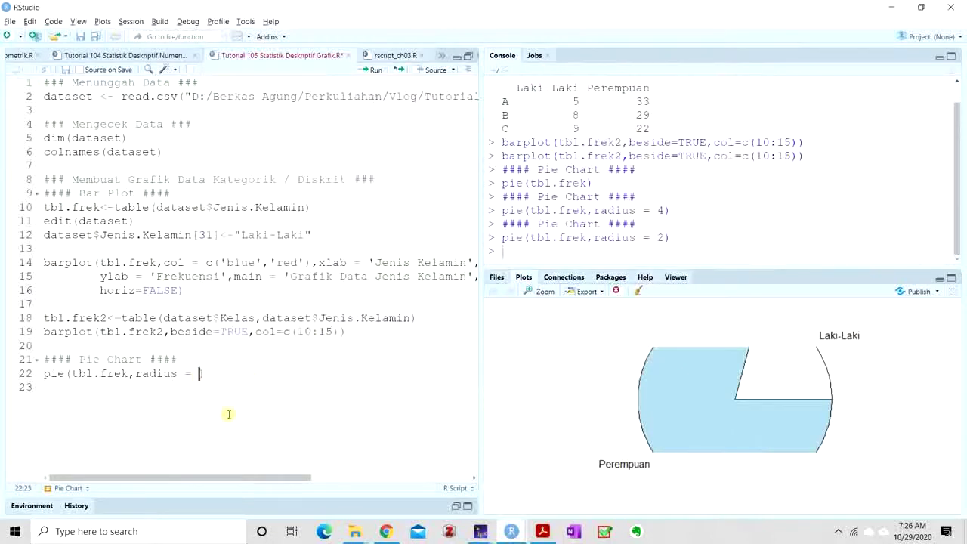
{"action": "type", "text": "3"}
{"action": "key", "text": "ctrl+Return"}
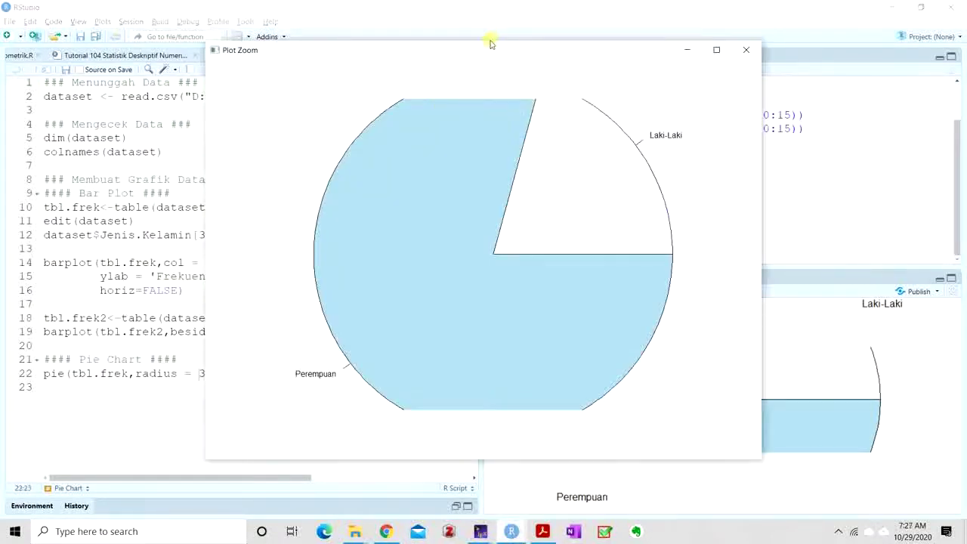
{"action": "left_click_drag", "start_coordinate": [490, 44], "coordinate": [480, 6]}
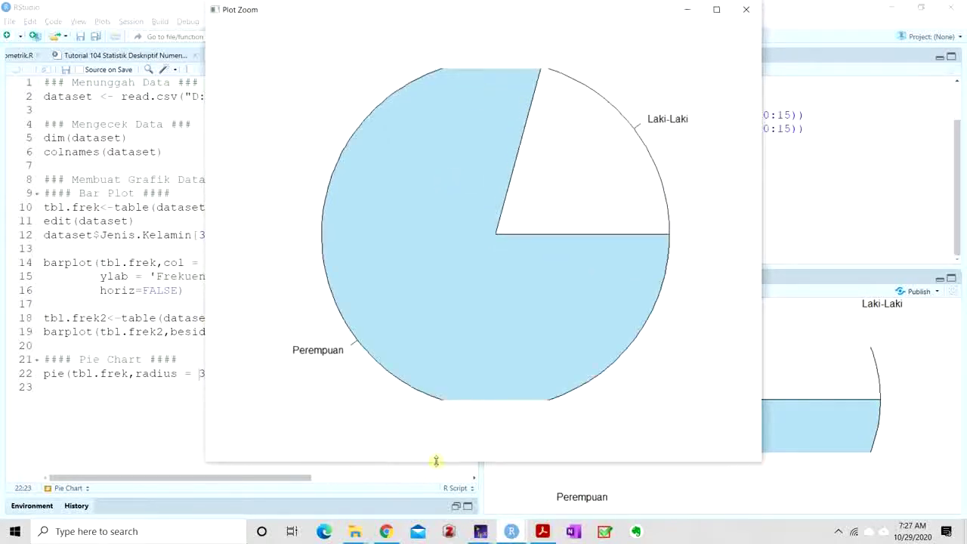
{"action": "left_click_drag", "start_coordinate": [435, 460], "coordinate": [440, 506]}
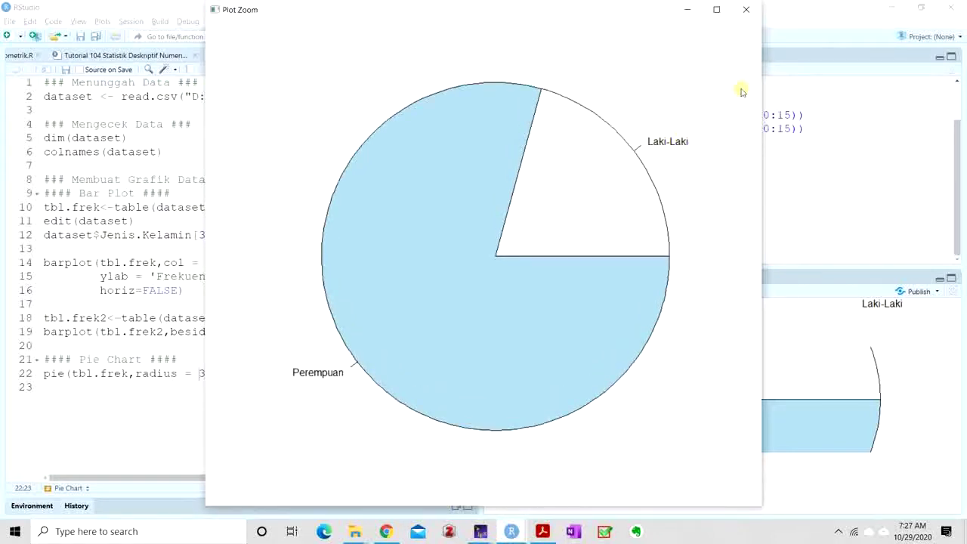
- Add col = c('salmon','lightblue') to the pie call on line 22 and run it
{"action": "left_click", "coordinate": [200, 381]}
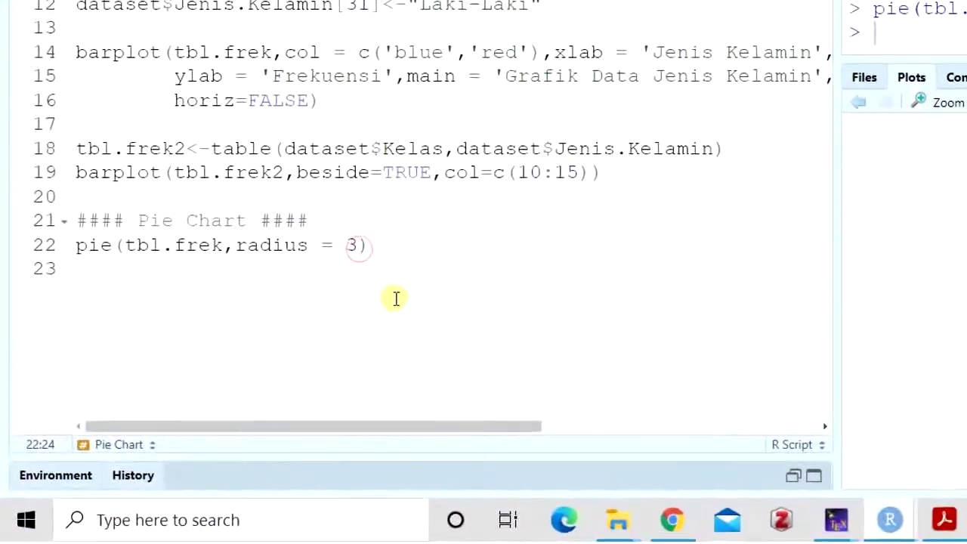
{"action": "type", "text": ",col"}
{"action": "key", "text": "Tab"}
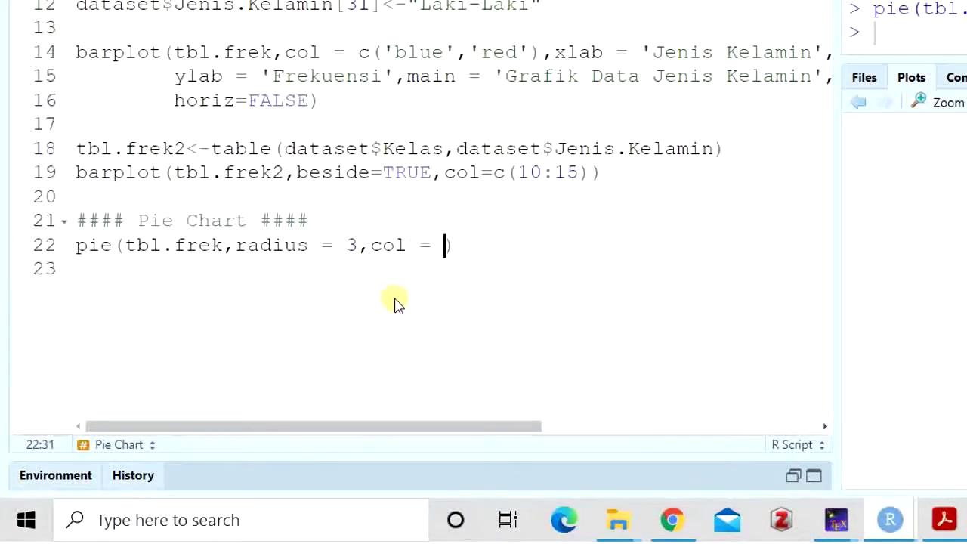
{"action": "type", "text": "c('salmon'"}
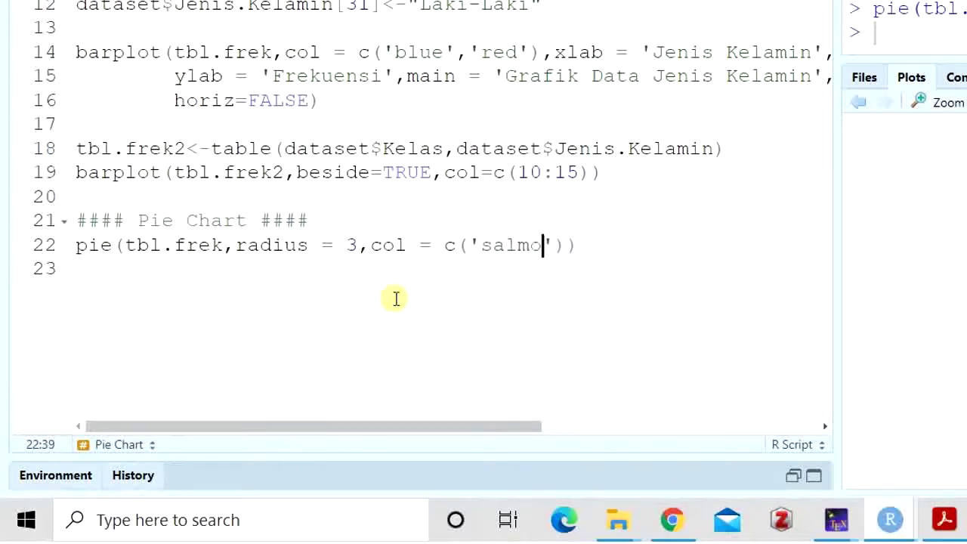
{"action": "type", "text": ",'lightblue"}
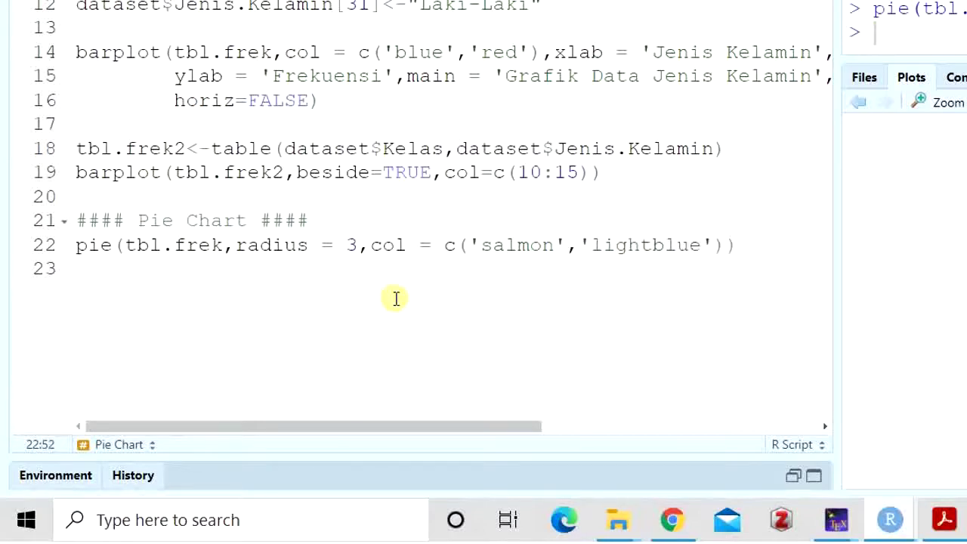
{"action": "left_click", "coordinate": [396, 299]}
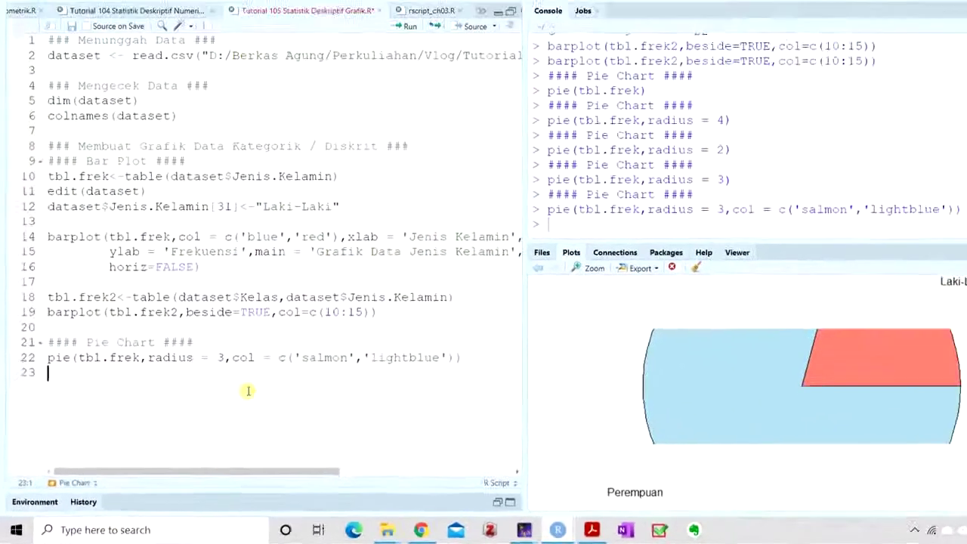
- Add ?pie on line 23 and run it to open the pie function's documentation
{"action": "key", "text": "alt+Tab"}
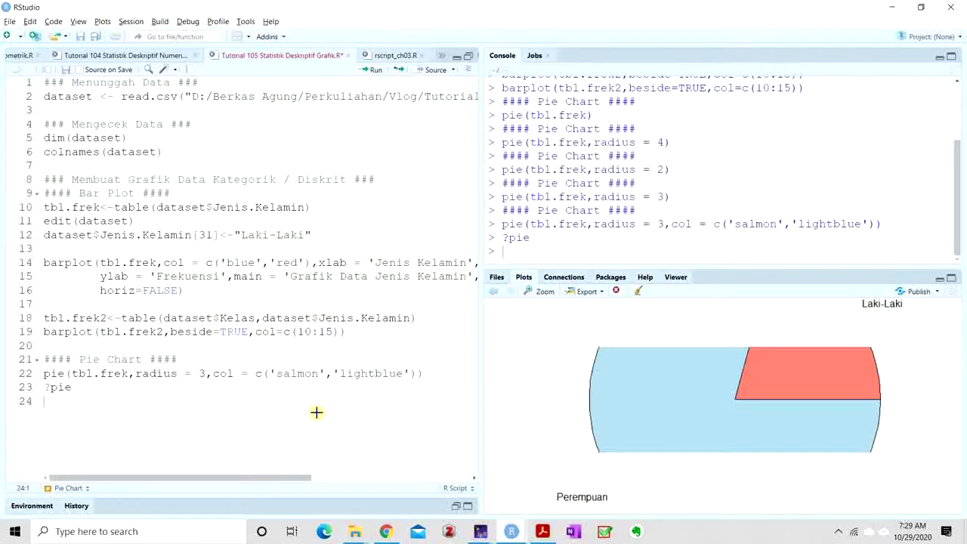
{"action": "key", "text": "Left"}
{"action": "key", "text": "ctrl+Return"}
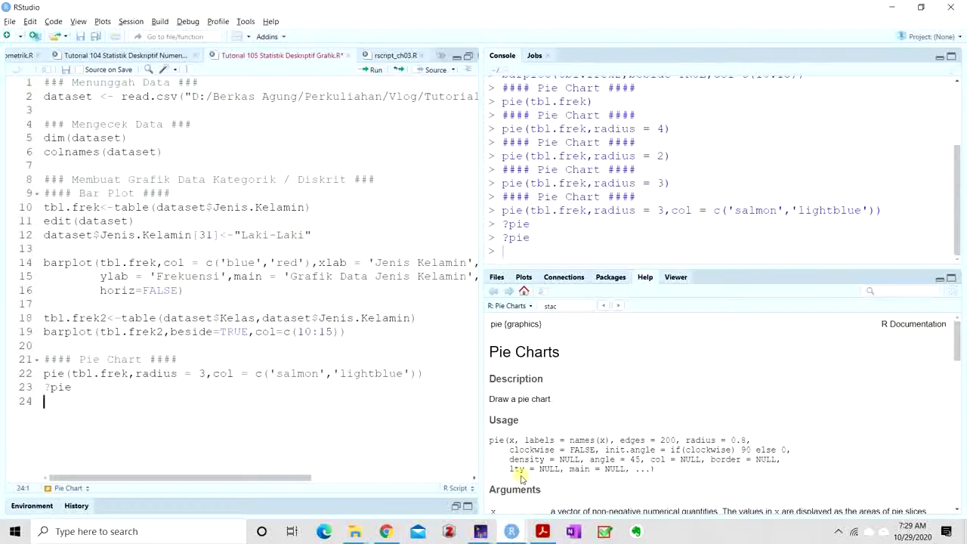
- Add the comment headings "### Membuat Grafik Data Kontinum ###" and "#### Histogram ####" on lines 25 and 26
{"action": "key", "text": "Return"}
{"action": "type", "text": "### Membuat Grafik Data "}
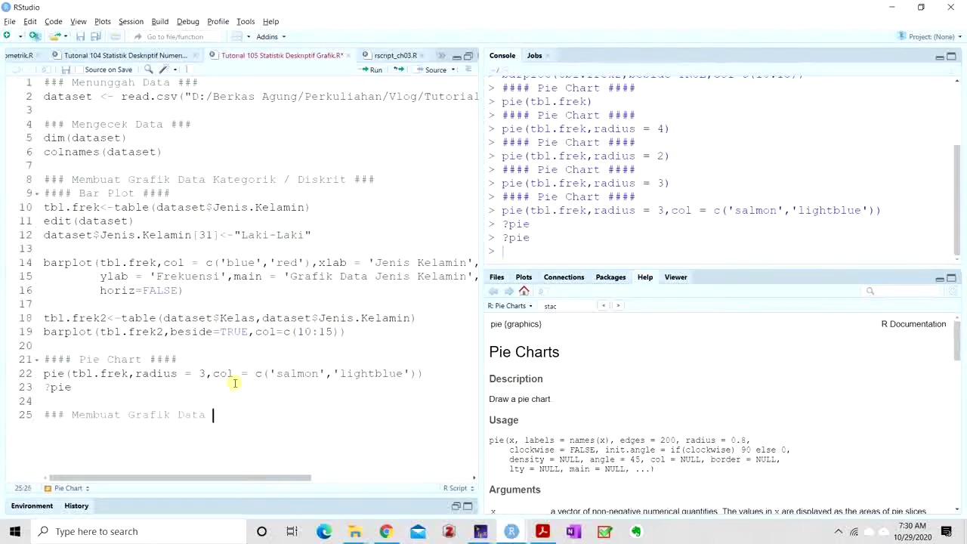
{"action": "type", "text": "Kontinum ###"}
{"action": "key", "text": "Return"}
{"action": "type", "text": "#### Histogram ####"}
{"action": "key", "text": "Return"}
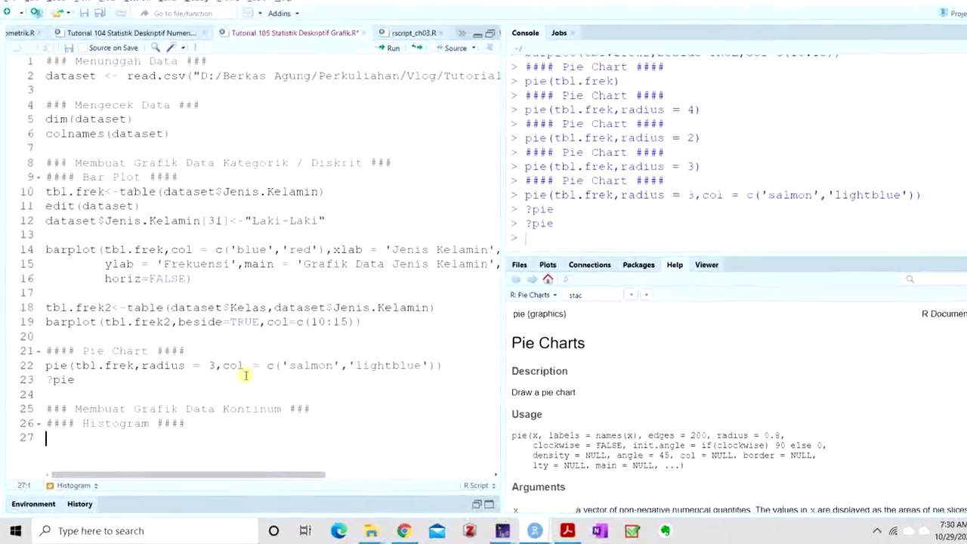
- Write hist(dataset$Usia) on line 27 and run it to plot the age histogram
{"action": "type", "text": "hist"}
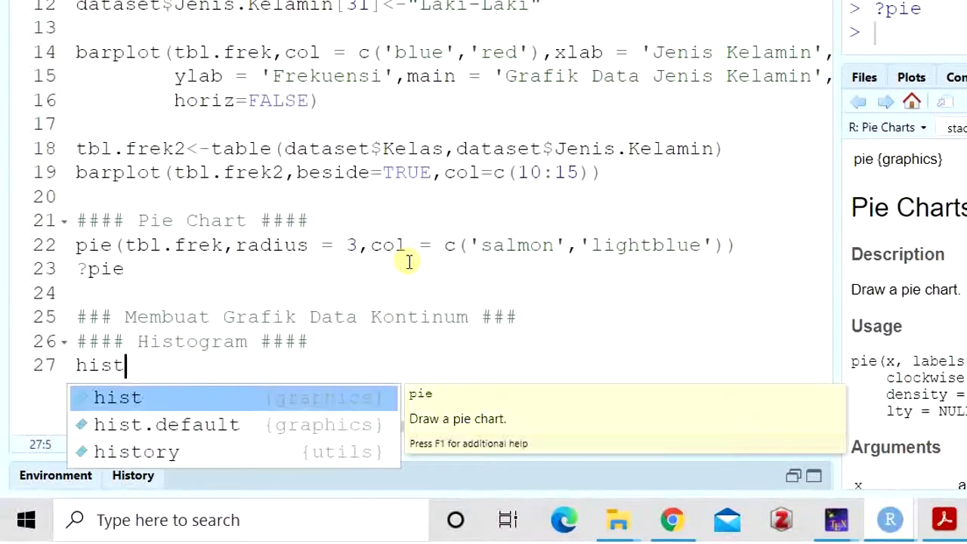
{"action": "type", "text": "("}
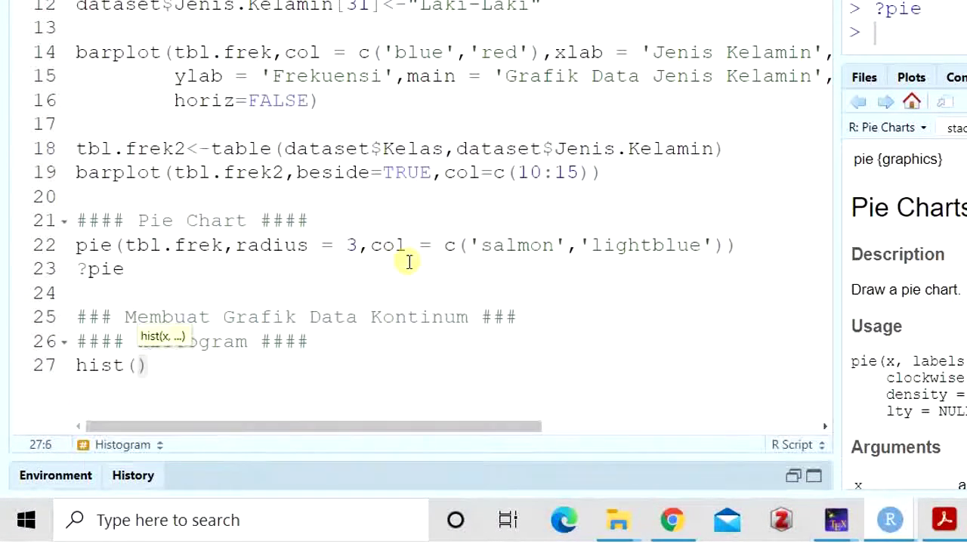
{"action": "type", "text": "dataset$"}
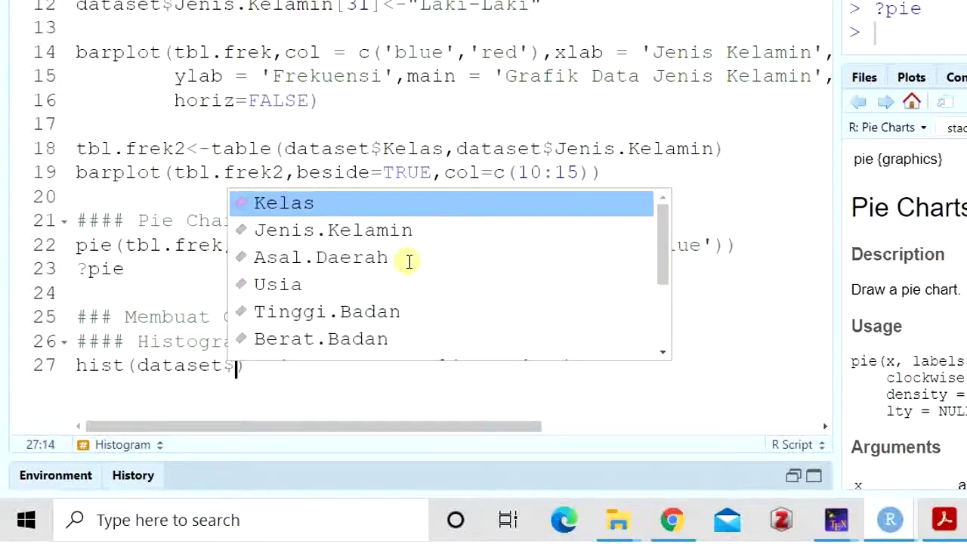
{"action": "type", "text": "usi"}
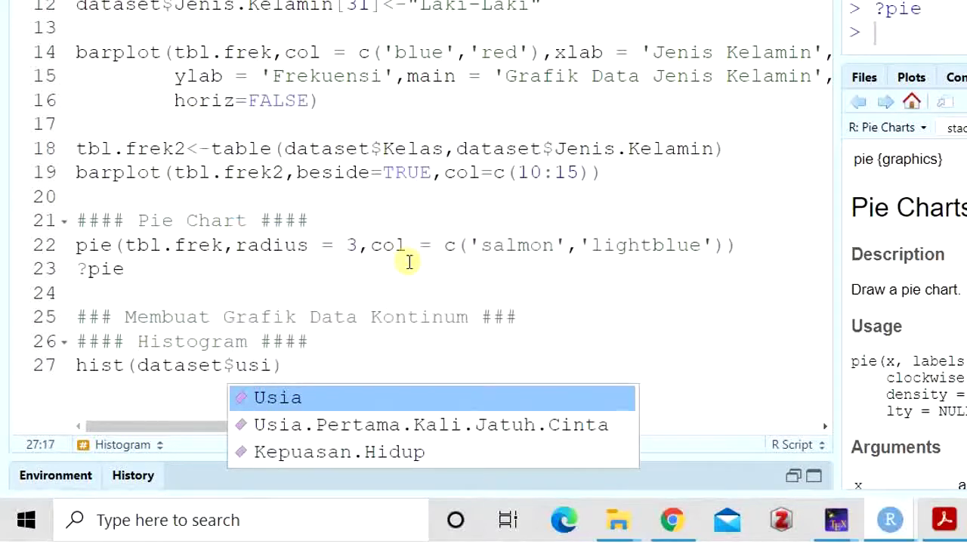
{"action": "key", "text": "Tab"}
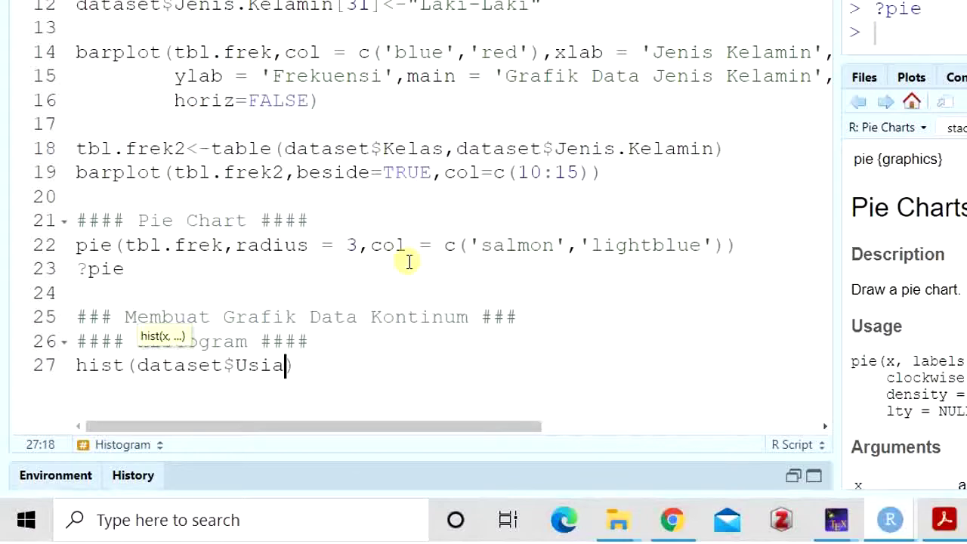
{"action": "key", "text": "ctrl+Return"}
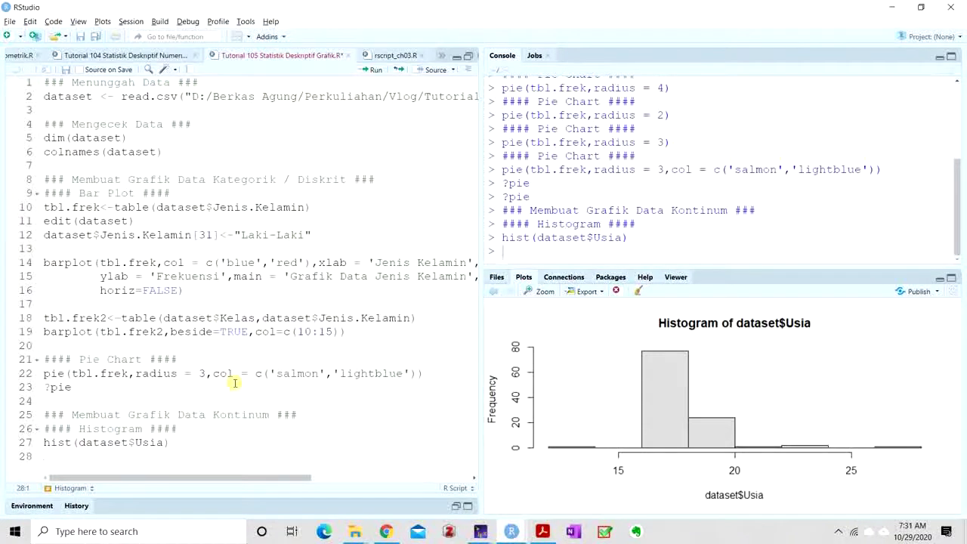
- Add the title argument main = "Histogram Data Usia" to the hist call on line 27
{"action": "key", "text": "Left"}
{"action": "key", "text": "Left"}
{"action": "type", "text": ",main"}
{"action": "key", "text": "Tab"}
{"action": "type", "text": "Histogra"}
{"action": "key", "text": "BackSpace"}
{"action": "key", "text": "BackSpace"}
{"action": "key", "text": "BackSpace"}
{"action": "key", "text": "BackSpace"}
{"action": "key", "text": "BackSpace"}
{"action": "key", "text": "BackSpace"}
{"action": "key", "text": "BackSpace"}
{"action": "key", "text": "BackSpace"}
{"action": "type", "text": "\"Histogram Data "}
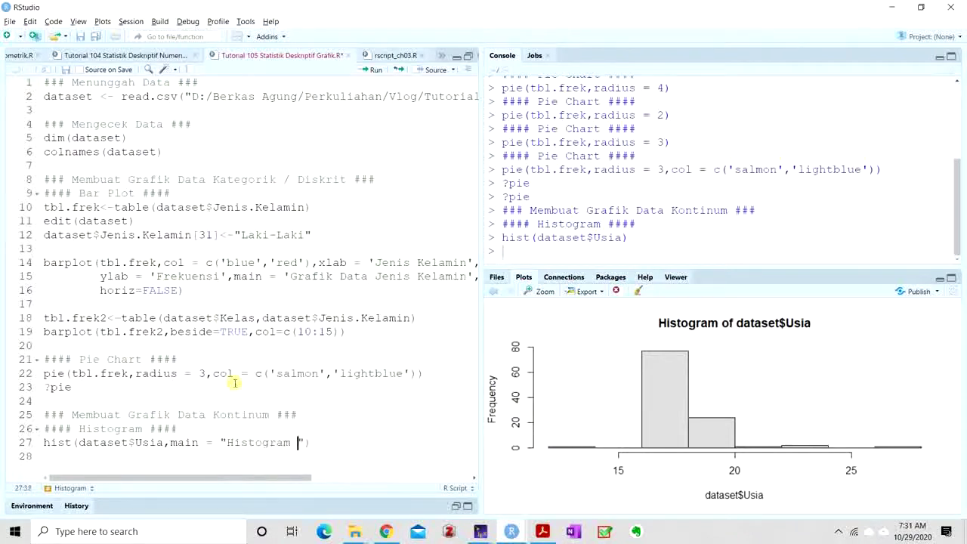
{"action": "type", "text": "Usia\","}
- Continue the hist call on line 28 with the axis labels xlab='Usia' and ylab='Frekuensi'
{"action": "key", "text": "Return"}
{"action": "type", "text": "xlab="}
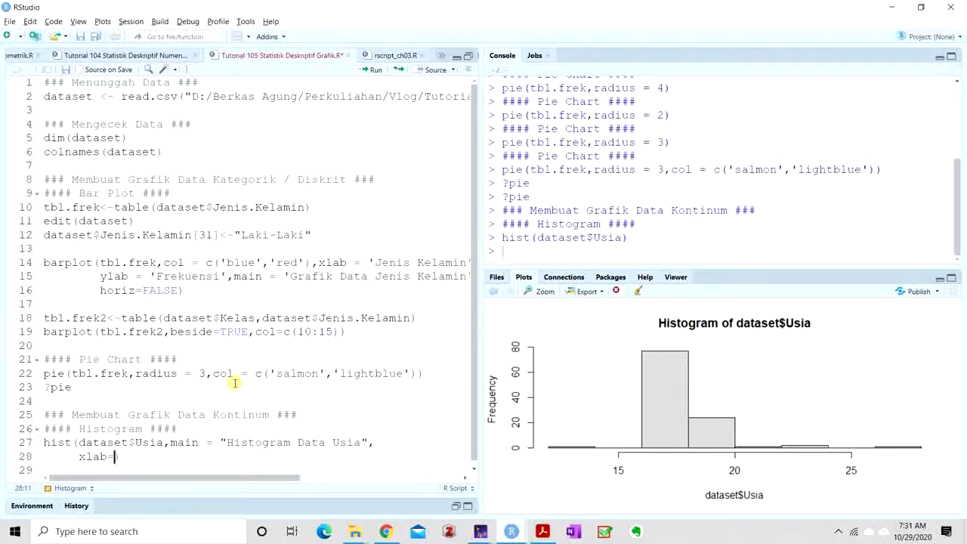
{"action": "type", "text": "'Usia',ylab='Frekuensi',"}
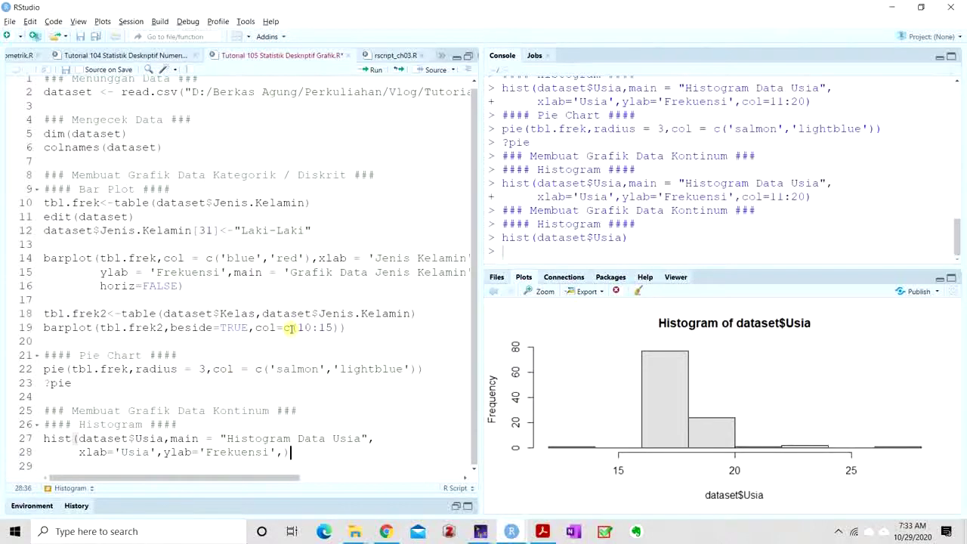
- Add col=10:20 to the hist call, run it, and check the coloured histogram in an enlarged view before closing it
{"action": "type", "text": "col="}
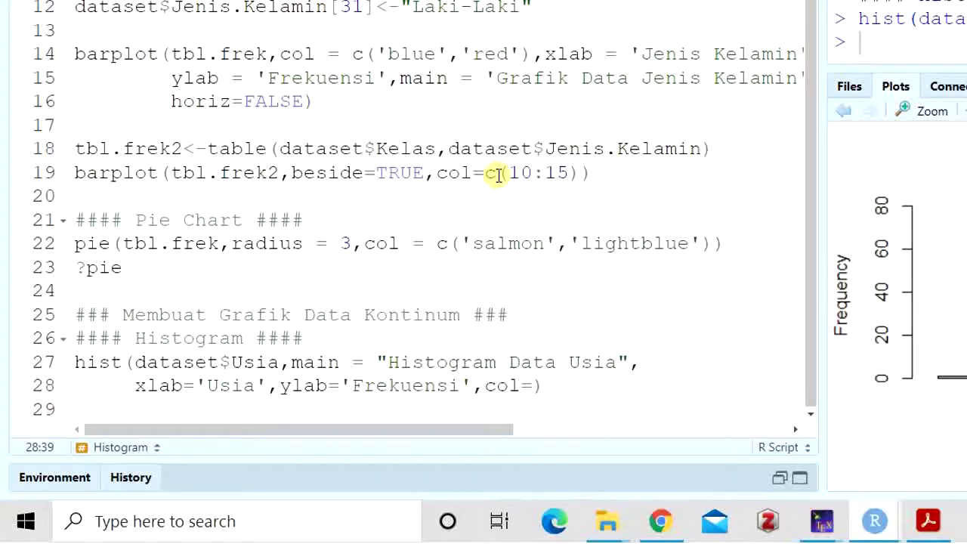
{"action": "type", "text": "10:20"}
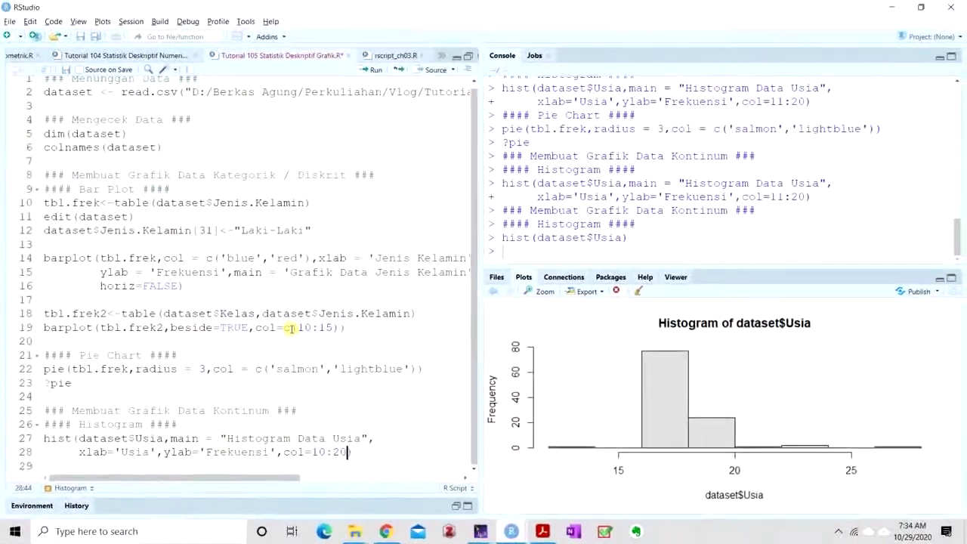
{"action": "key", "text": "ctrl+Return"}
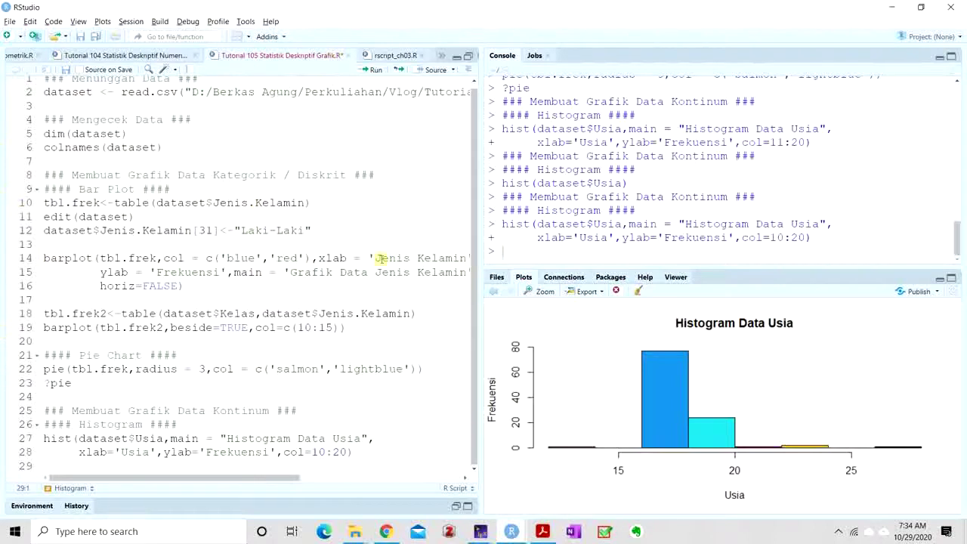
{"action": "left_click", "coordinate": [541, 291]}
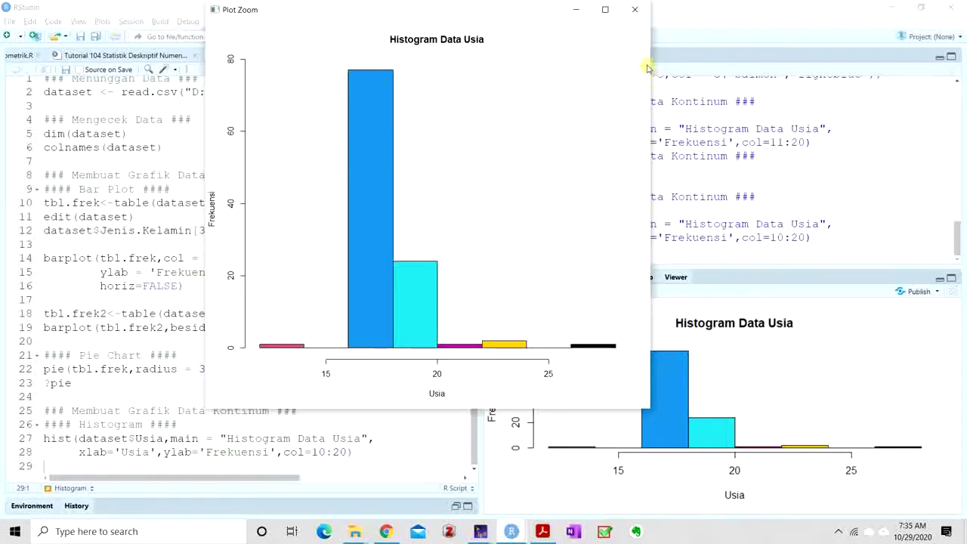
{"action": "left_click", "coordinate": [635, 10]}
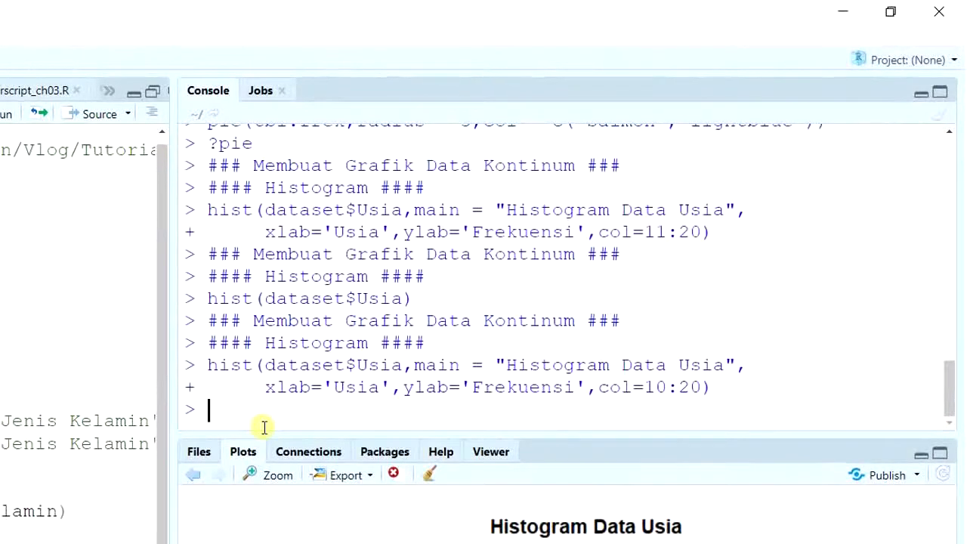
- Run table(dataset$Usia) in the console to list the frequency of each age
{"action": "type", "text": "table(dataset$"}
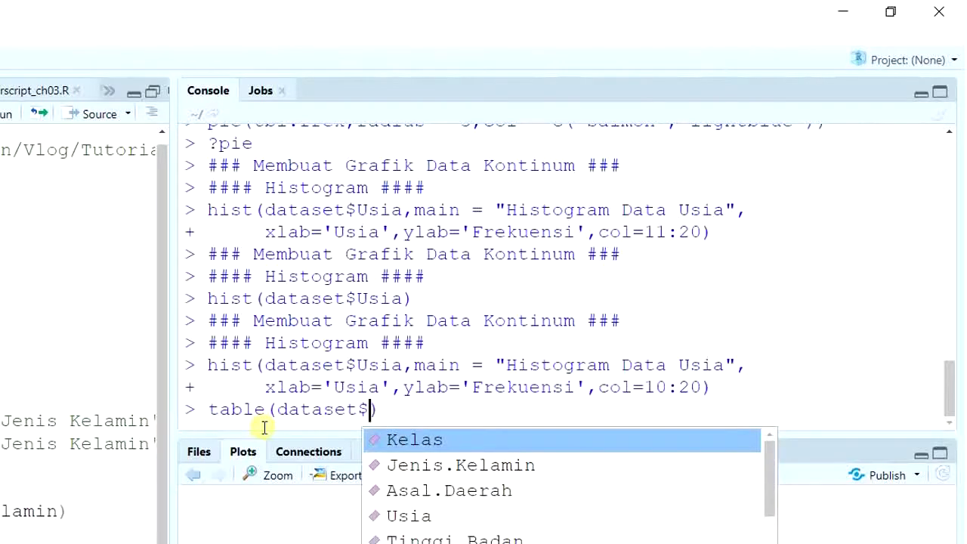
{"action": "type", "text": "u"}
{"action": "key", "text": "Return"}
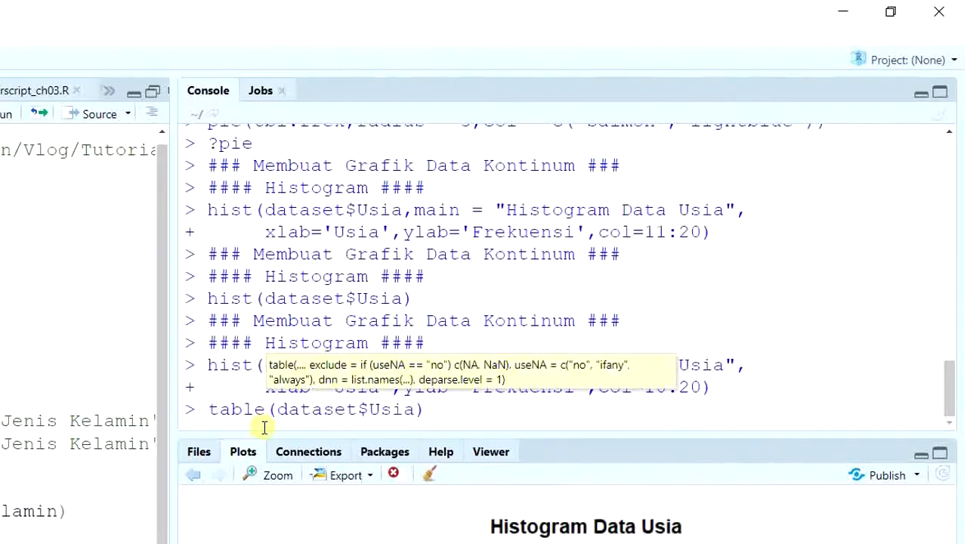
{"action": "key", "text": "Return"}
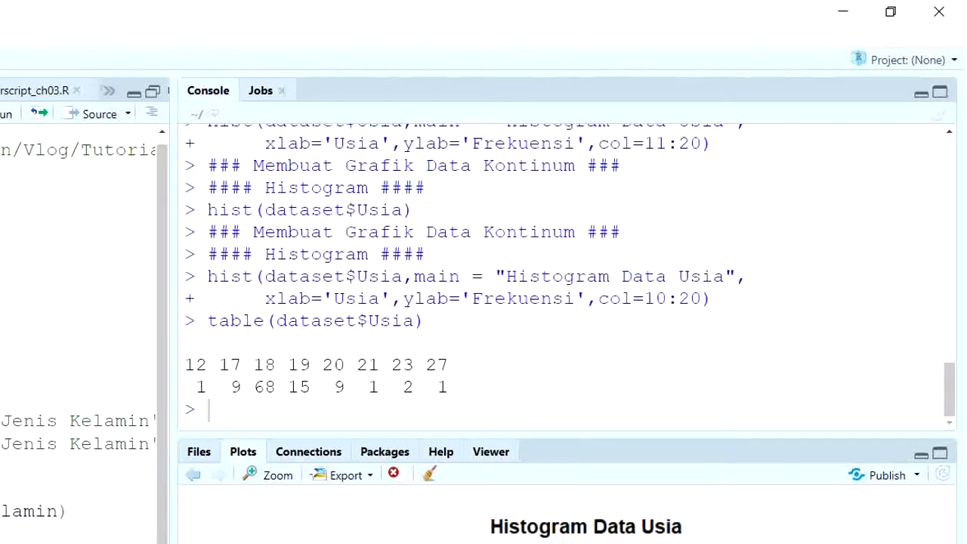
- Add the comment heading "#### Boxplot ####" on line 30, below the histogram code, and start a new line
{"action": "scroll", "coordinate": [80, 302], "scroll_direction": "down", "scroll_amount": 1}
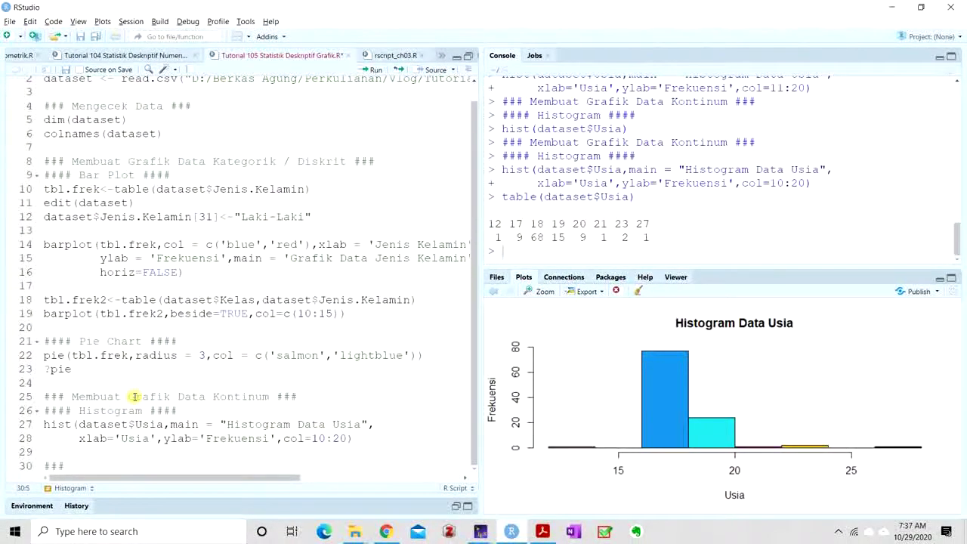
{"action": "type", "text": "# Boxplot ####"}
{"action": "key", "text": "Return"}
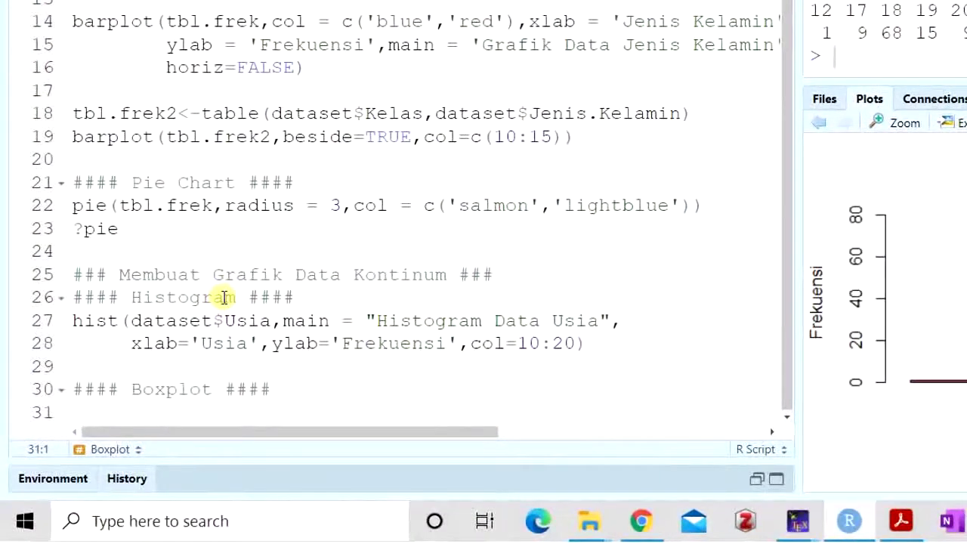
- Write the call boxplot(dataset$Usia) on line 31, under the Boxplot heading
{"action": "type", "text": "boxplot"}
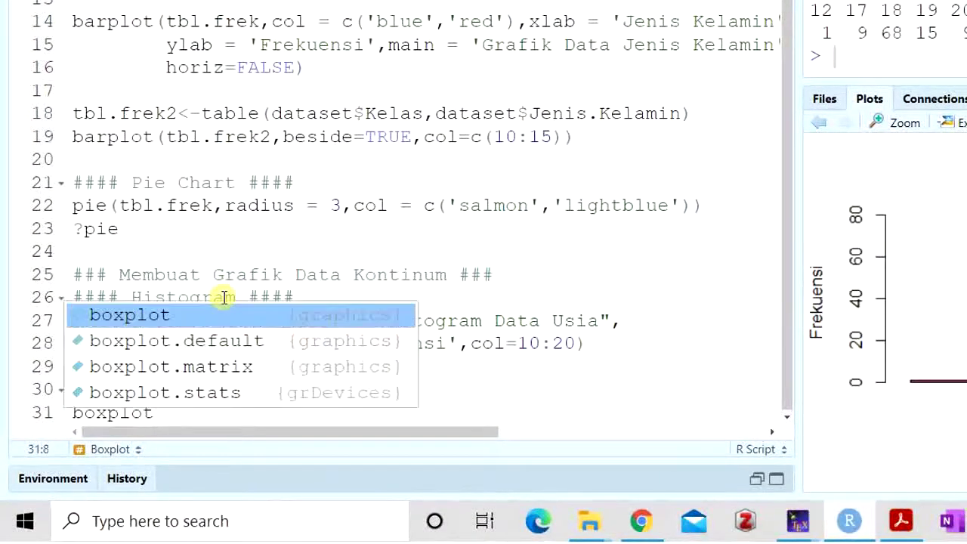
{"action": "key", "text": "Return"}
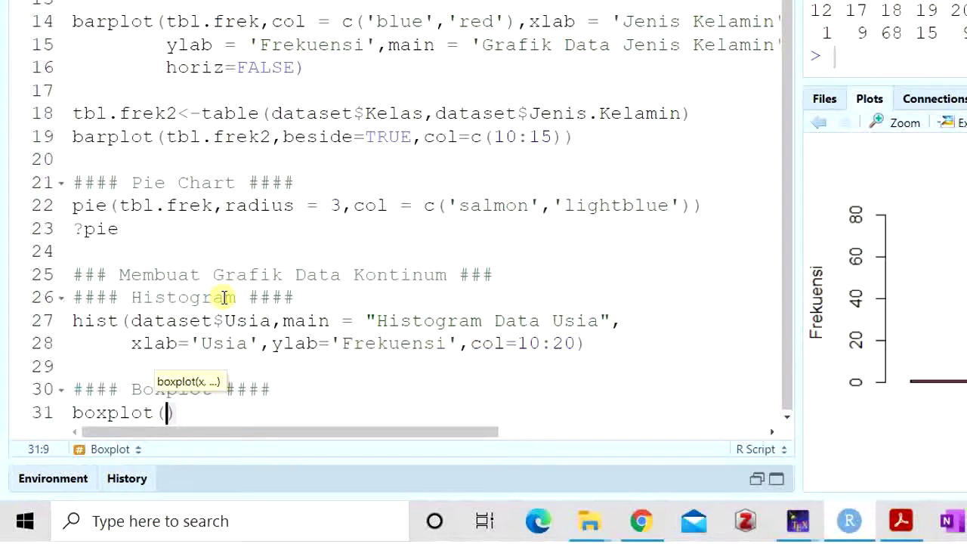
{"action": "type", "text": "dat"}
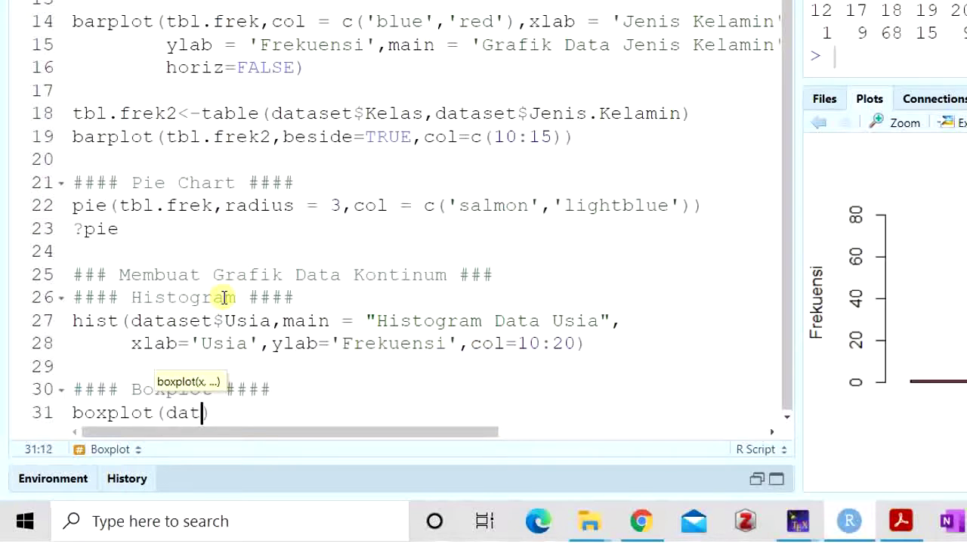
{"action": "type", "text": "set"}
{"action": "key", "text": "BackSpace"}
{"action": "key", "text": "BackSpace"}
{"action": "key", "text": "BackSpace"}
{"action": "type", "text": "ase"}
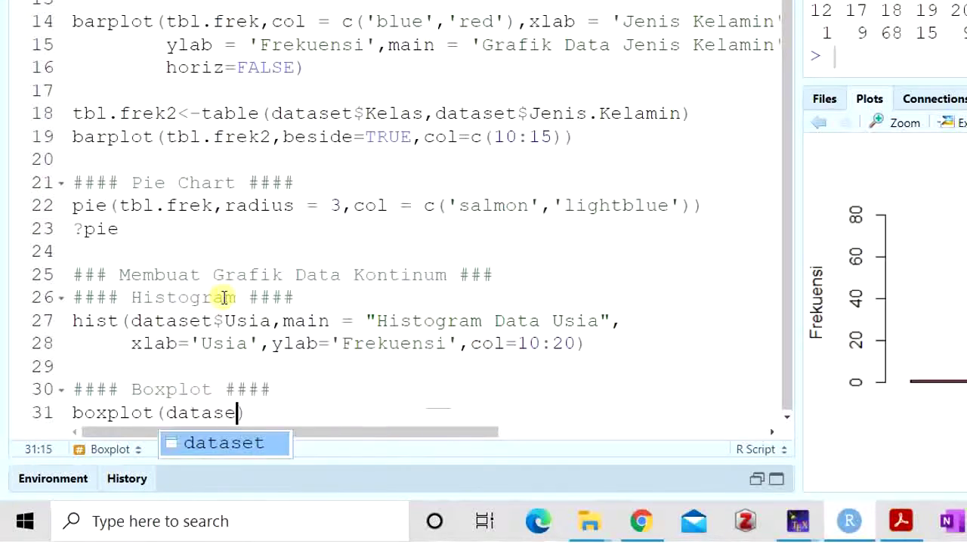
{"action": "type", "text": "t$"}
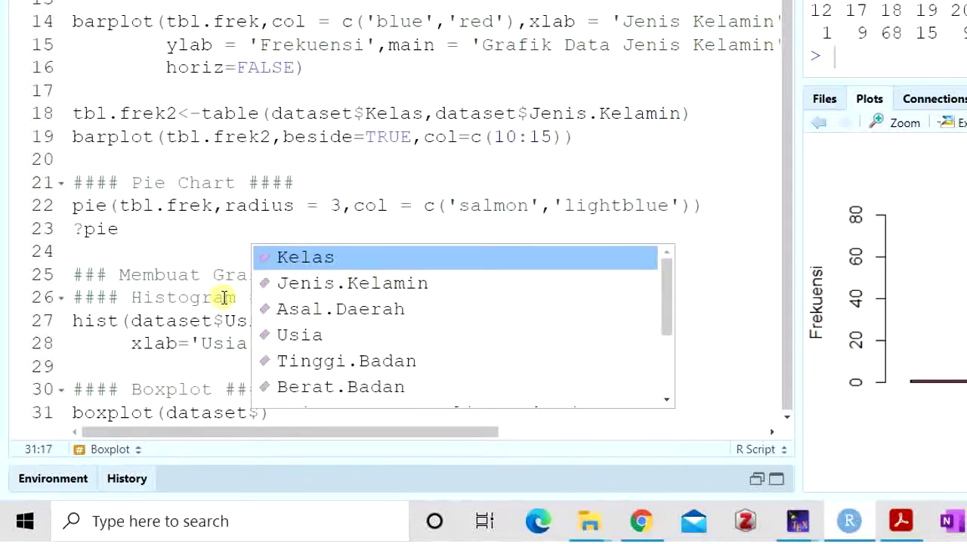
{"action": "type", "text": "us"}
{"action": "key", "text": "Tab"}
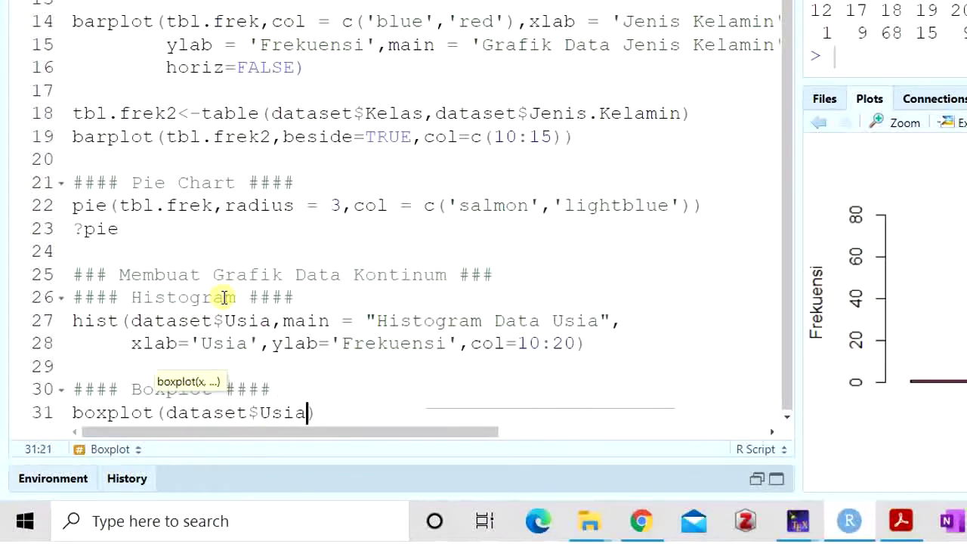
{"action": "type", "text": ")"}
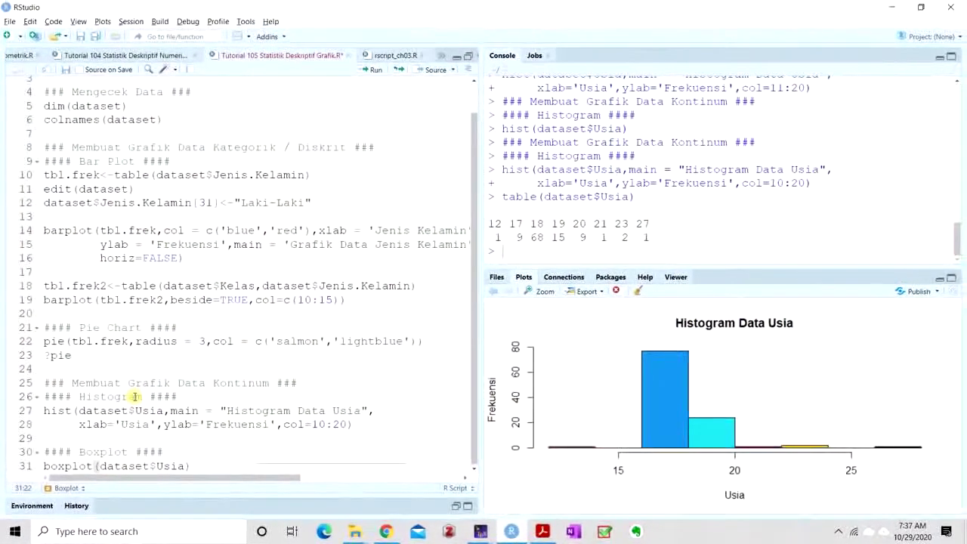
- Run the boxplot call on line 31, examine the age boxplot in an enlarged view, and close that view
{"action": "key", "text": "ctrl+Return"}
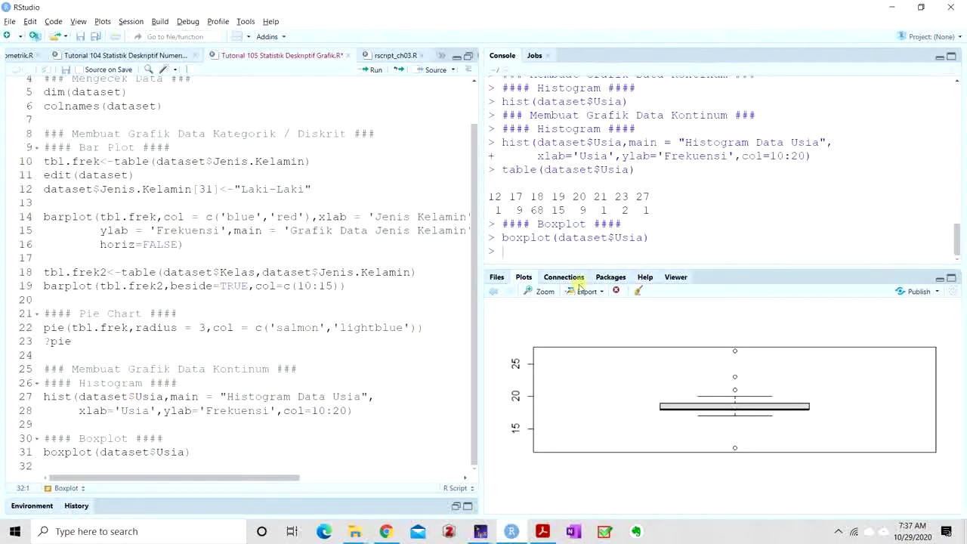
{"action": "left_click", "coordinate": [541, 291]}
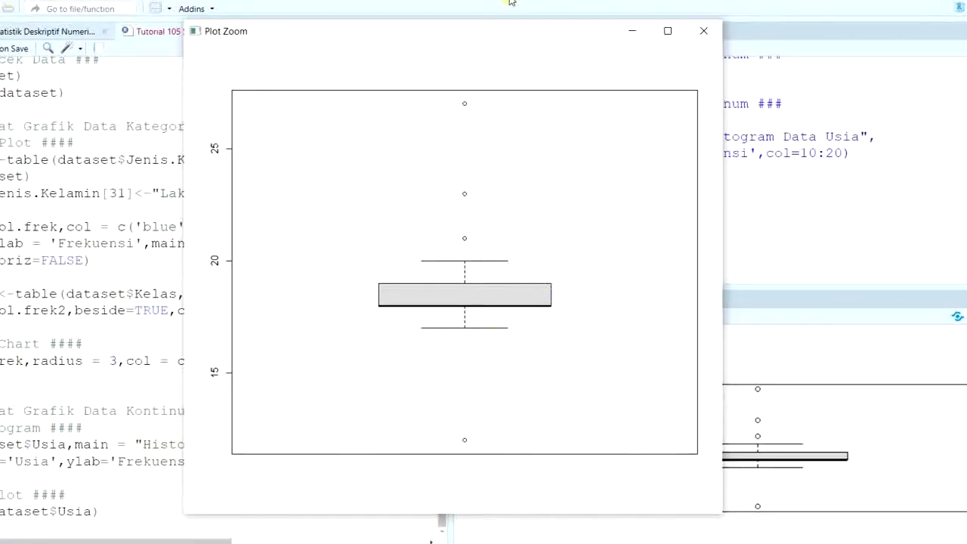
{"action": "key", "text": "alt+F4"}
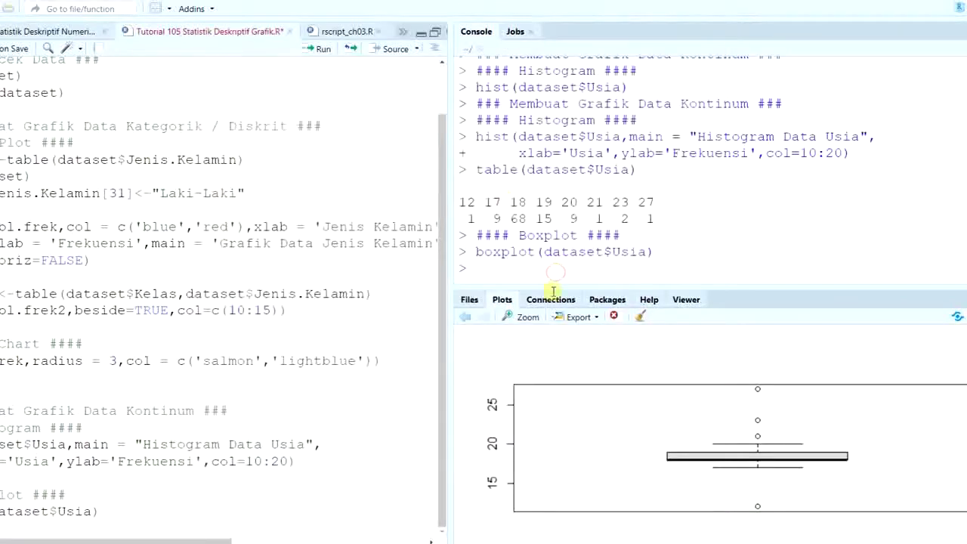
- Enter a quantile call in the console for dataset$Usia with probs = c(.25,.5,.75), without running it
{"action": "type", "text": "quantile("}
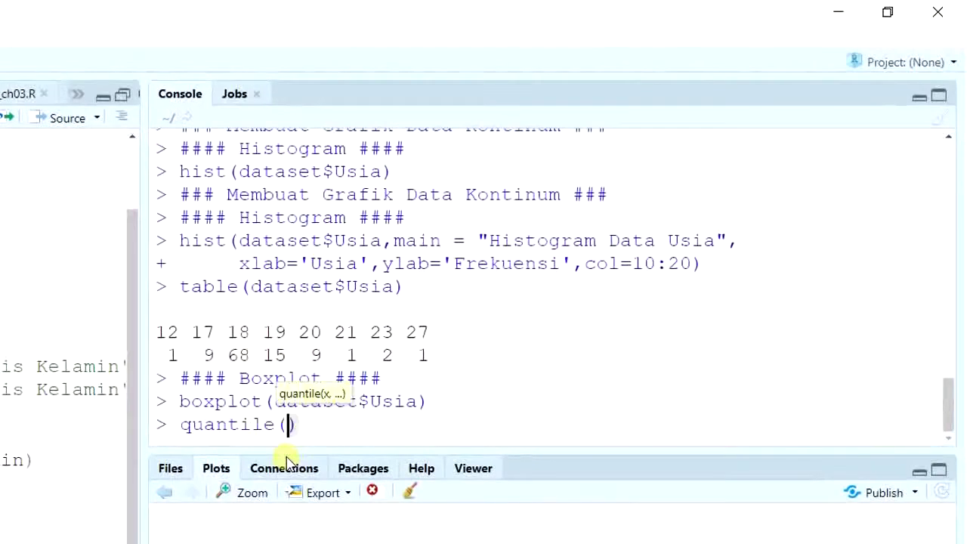
{"action": "type", "text": "dataset$"}
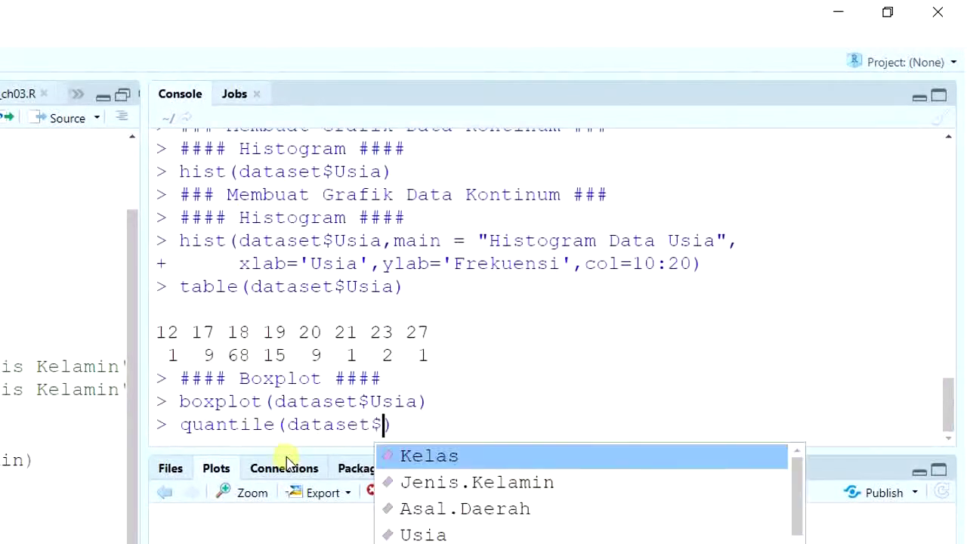
{"action": "key", "text": "Down"}
{"action": "key", "text": "Down"}
{"action": "key", "text": "Down"}
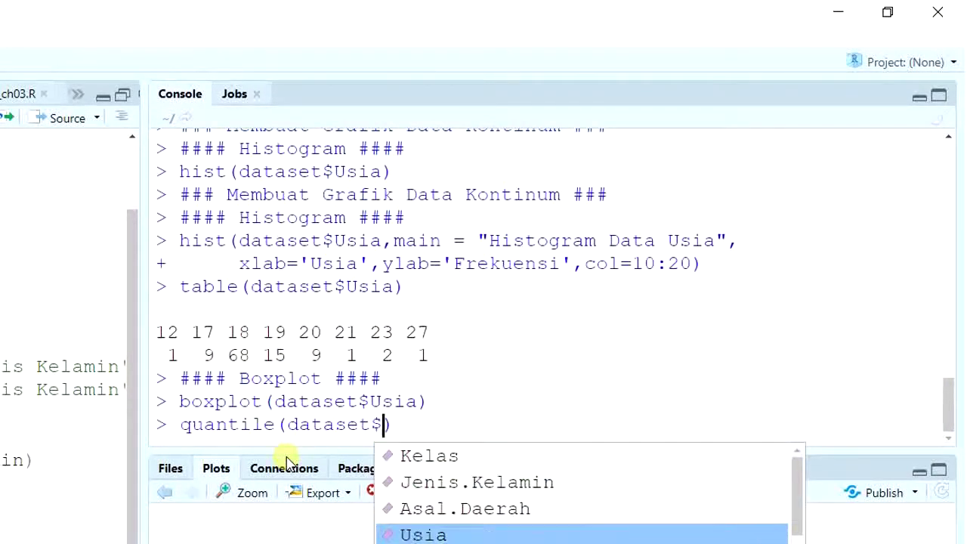
{"action": "key", "text": "Return"}
{"action": "type", "text": ","}
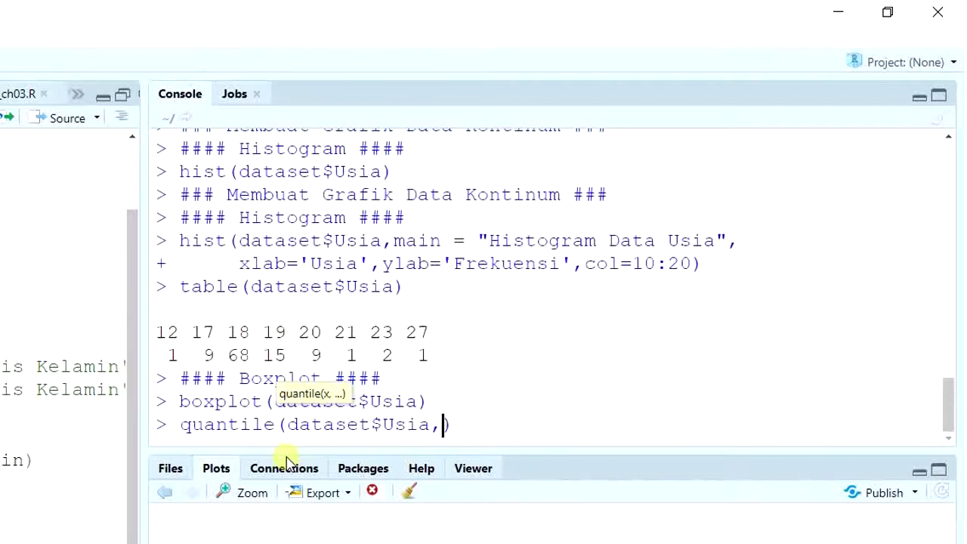
{"action": "type", "text": "prob"}
{"action": "key", "text": "Return"}
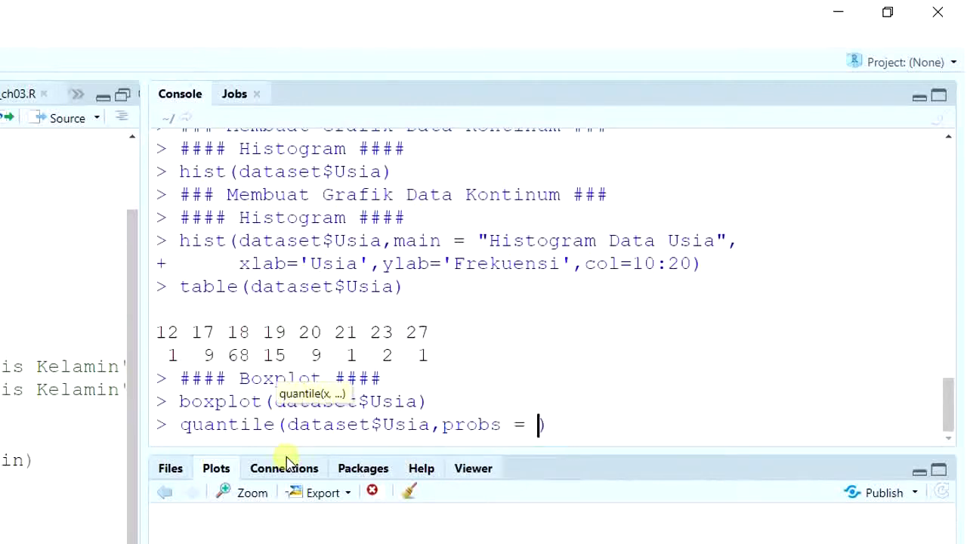
{"action": "type", "text": "c(0."}
{"action": "key", "text": "Left"}
{"action": "key", "text": "BackSpace"}
{"action": "key", "text": "Right"}
{"action": "type", "text": "25, ."}
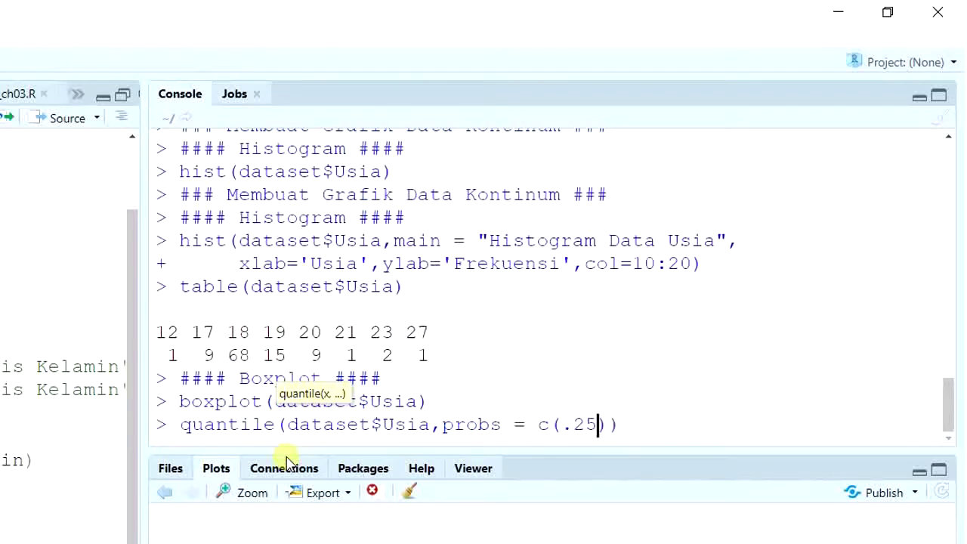
{"action": "type", "text": "5,.75"}
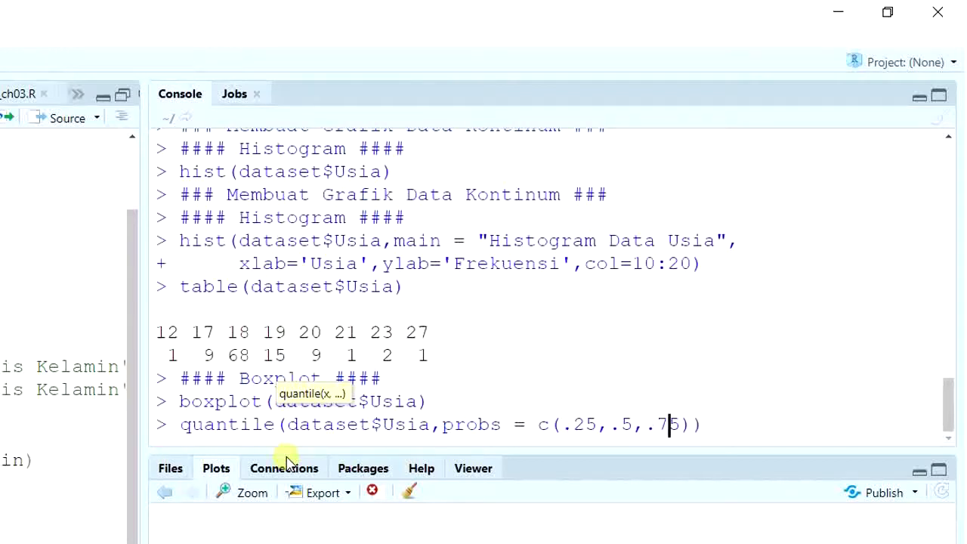
- Insert the probability .05 before .25 in the quantile call's probs vector
{"action": "key", "text": "Left"}
{"action": "key", "text": "Left"}
{"action": "key", "text": "Left"}
{"action": "key", "text": "Left"}
{"action": "key", "text": "Left"}
{"action": "key", "text": "Left"}
{"action": "key", "text": "Left"}
{"action": "key", "text": "Left"}
{"action": "key", "text": "Left"}
{"action": "type", "text": "."}
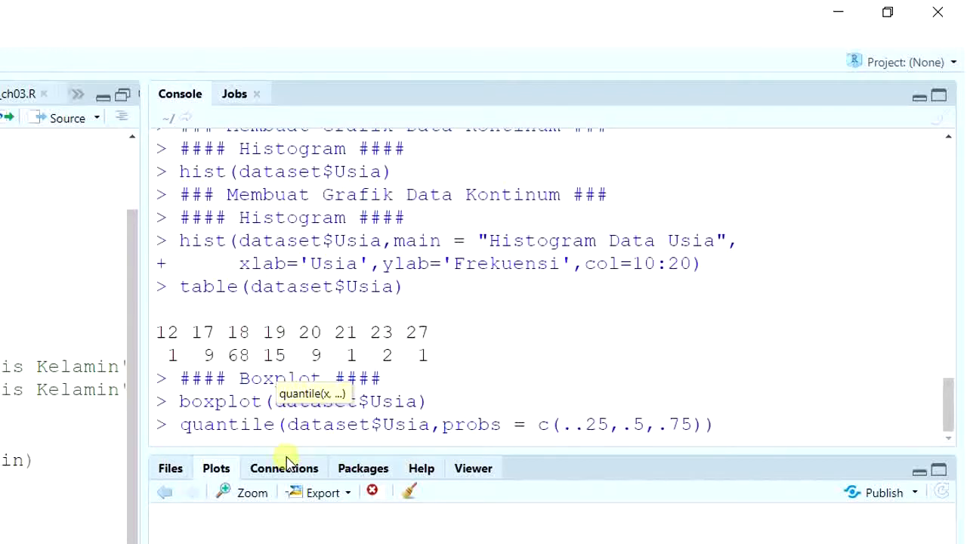
{"action": "type", "text": "05,"}
{"action": "key", "text": "Right"}
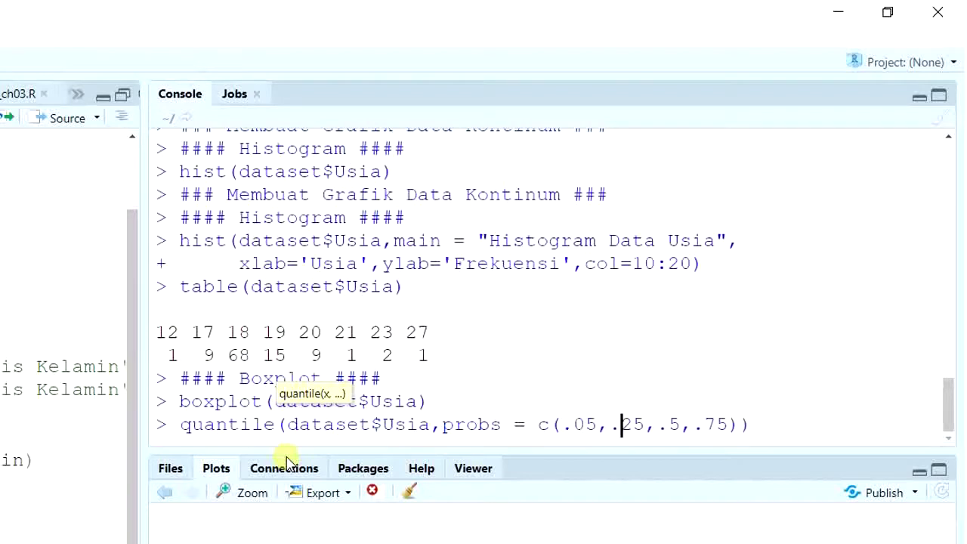
- Append the probability .95 after .75 in the probs vector and run the quantile call
{"action": "key", "text": "Right"}
{"action": "key", "text": "Right"}
{"action": "key", "text": "Right"}
{"action": "key", "text": "Right"}
{"action": "key", "text": "Right"}
{"action": "key", "text": "Right"}
{"action": "key", "text": "Right"}
{"action": "key", "text": "Right"}
{"action": "key", "text": "Right"}
{"action": "key", "text": "Right"}
{"action": "key", "text": "Right"}
{"action": "key", "text": "Left"}
{"action": "key", "text": "Left"}
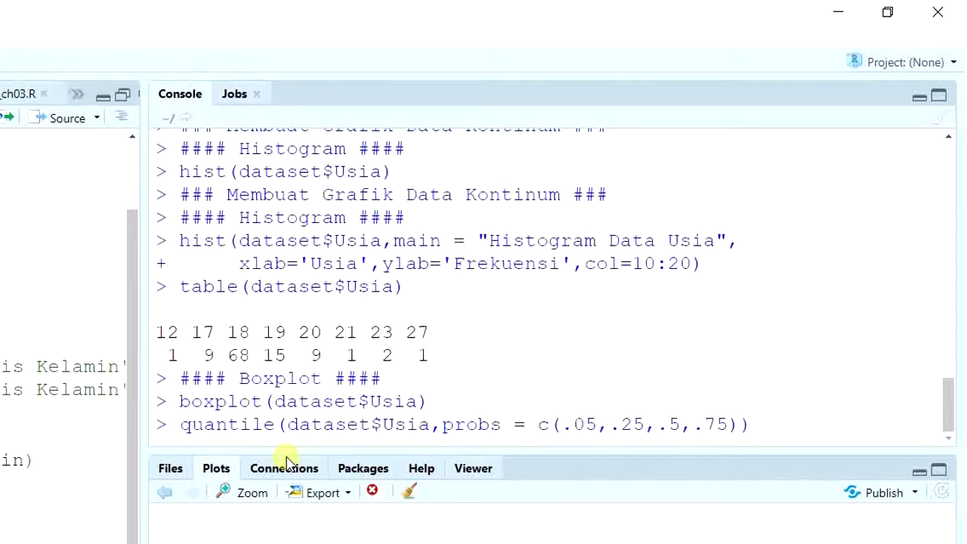
{"action": "type", "text": ",.95"}
{"action": "key", "text": "Return"}
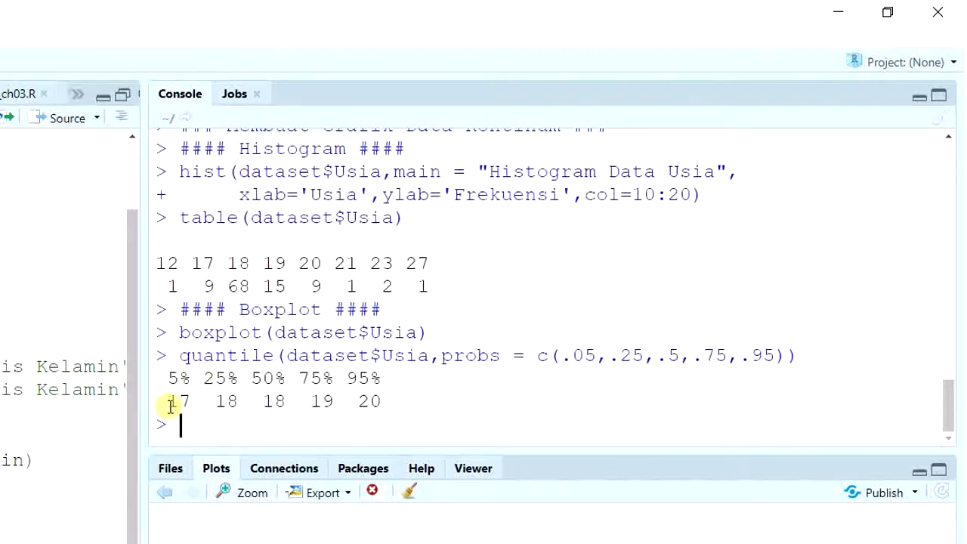
- Enlarge the age boxplot, place its window beside the console to compare it with the quantiles, and close it
{"action": "left_click", "coordinate": [229, 487]}
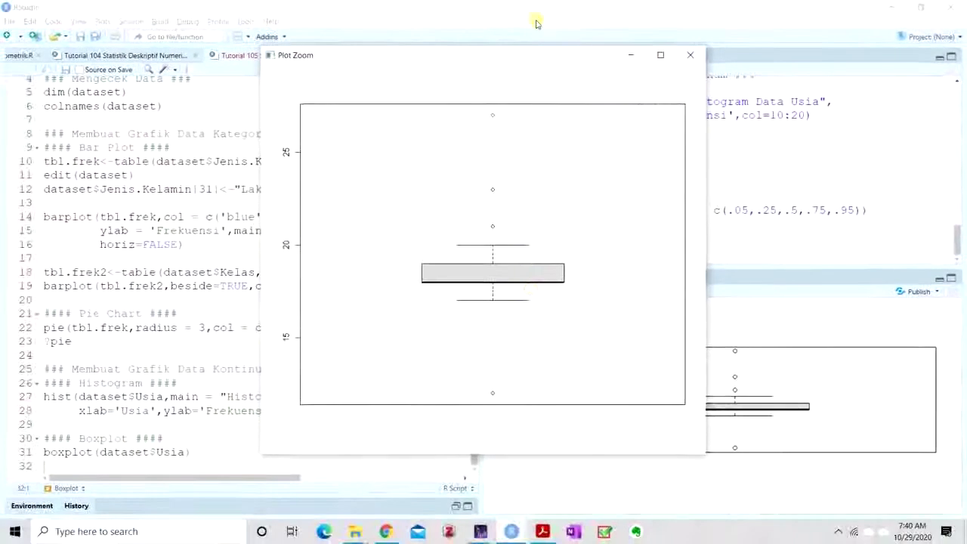
{"action": "left_click_drag", "start_coordinate": [548, 58], "coordinate": [320, 45]}
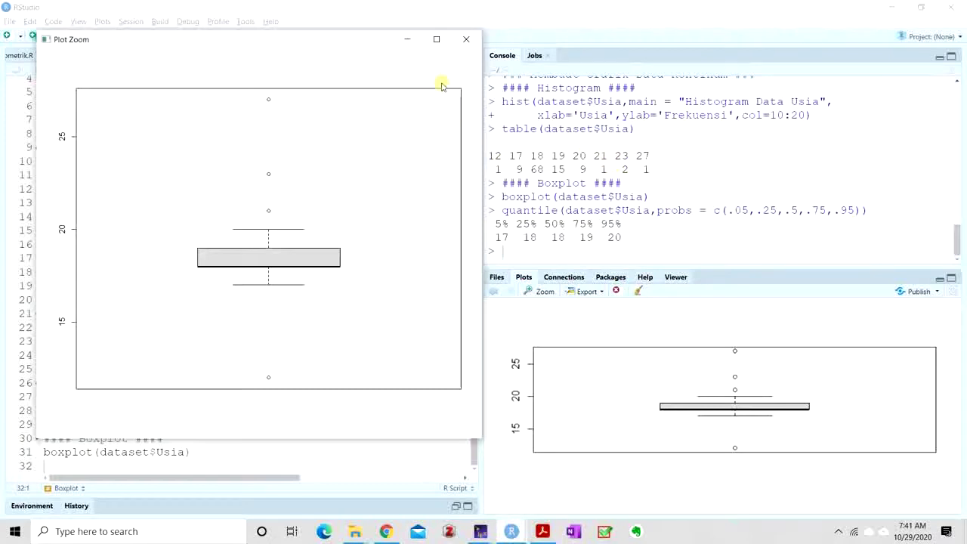
{"action": "left_click", "coordinate": [469, 40]}
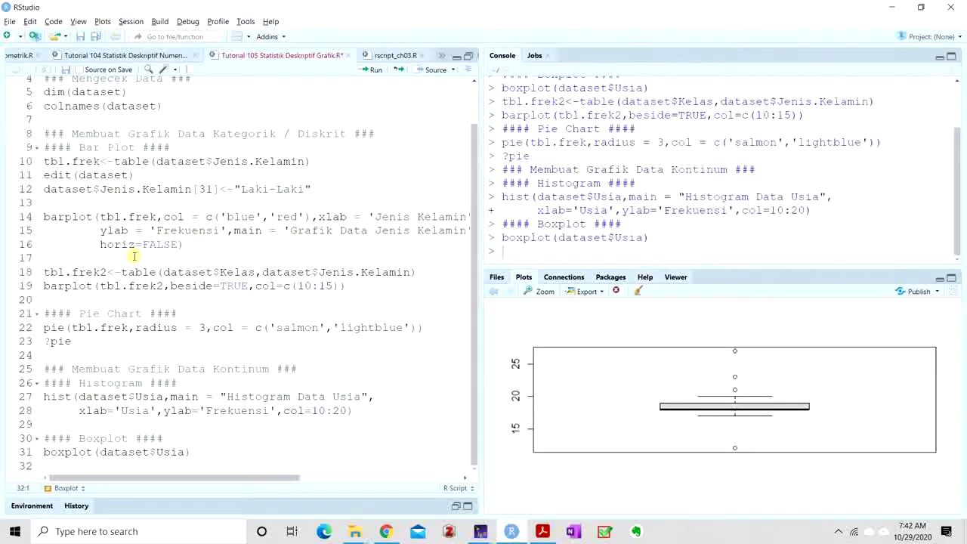
- Clear the console and write boxplot(dataset$Usia~dataset$Kelas) on line 32 of the script
{"action": "key", "text": "ctrl+l"}
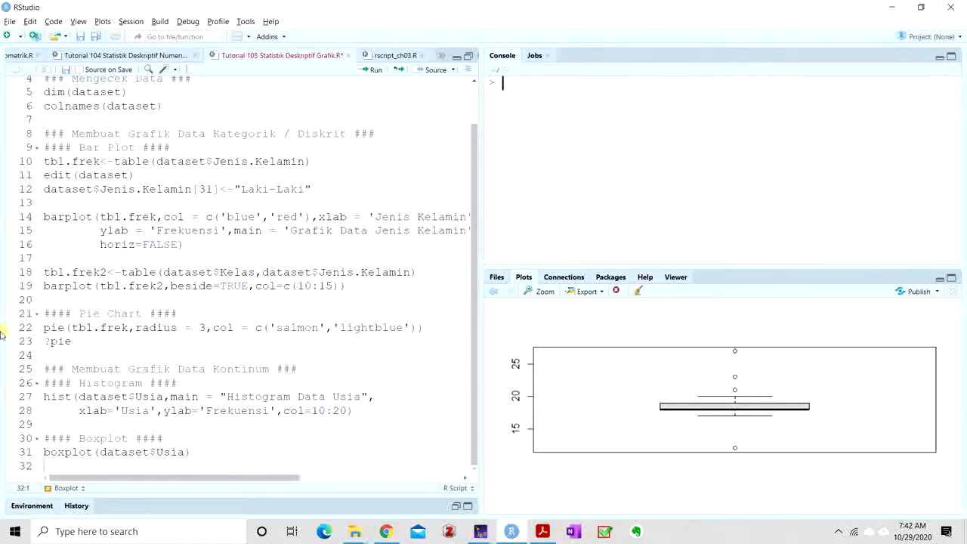
{"action": "left_click", "coordinate": [65, 467]}
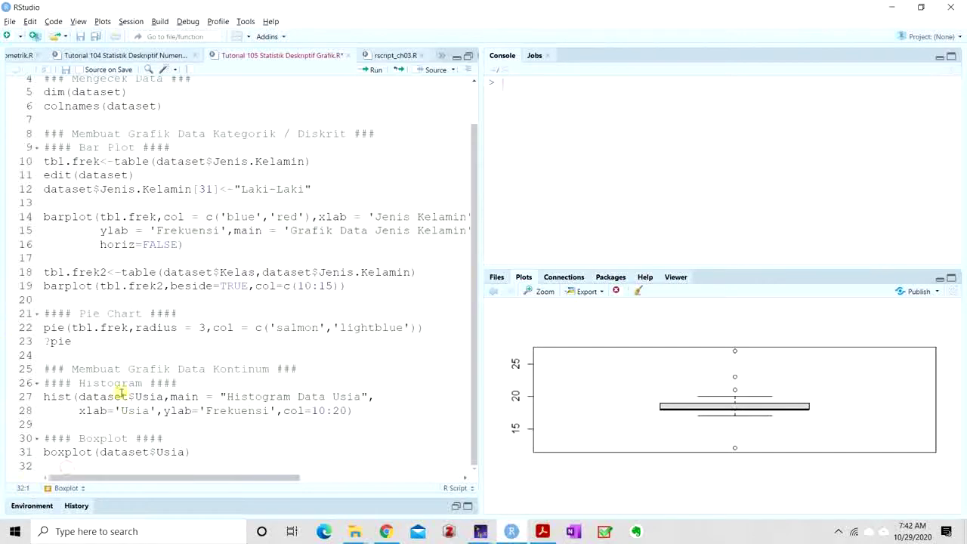
{"action": "type", "text": "boxplot("}
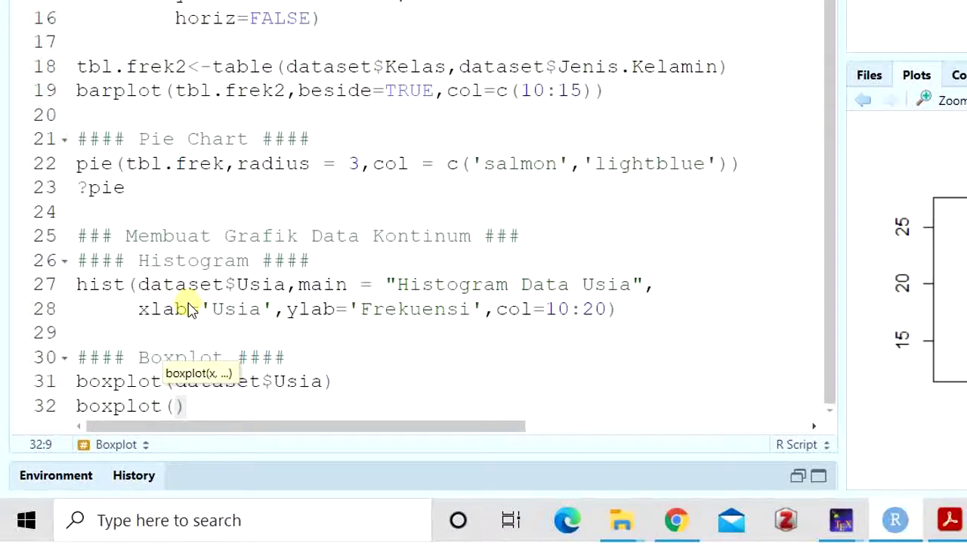
{"action": "type", "text": "dataset$Usia"}
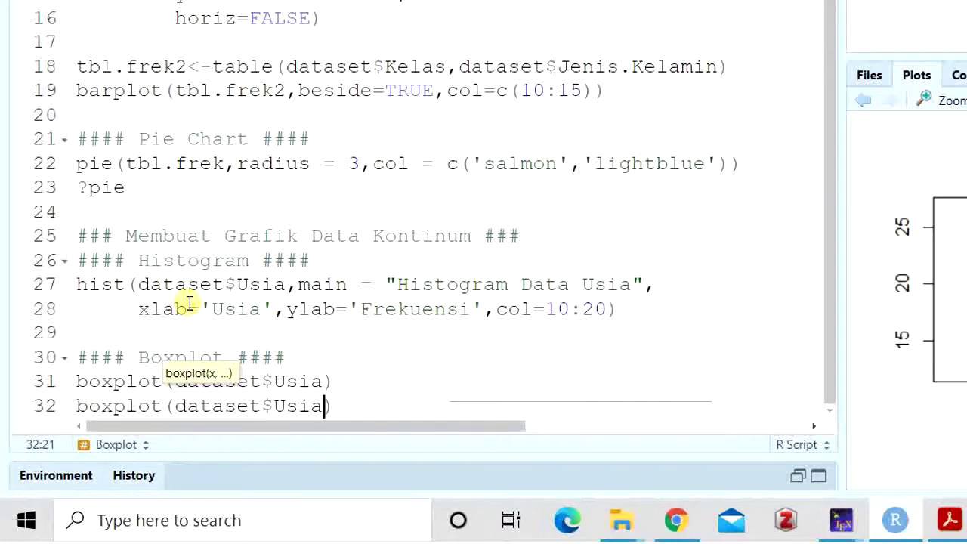
{"action": "type", "text": "~"}
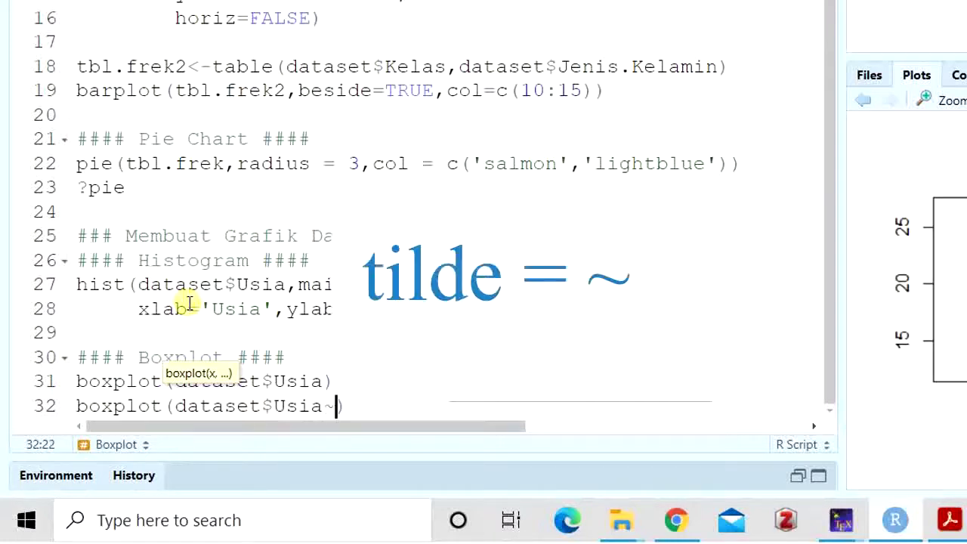
{"action": "type", "text": "dataset$"}
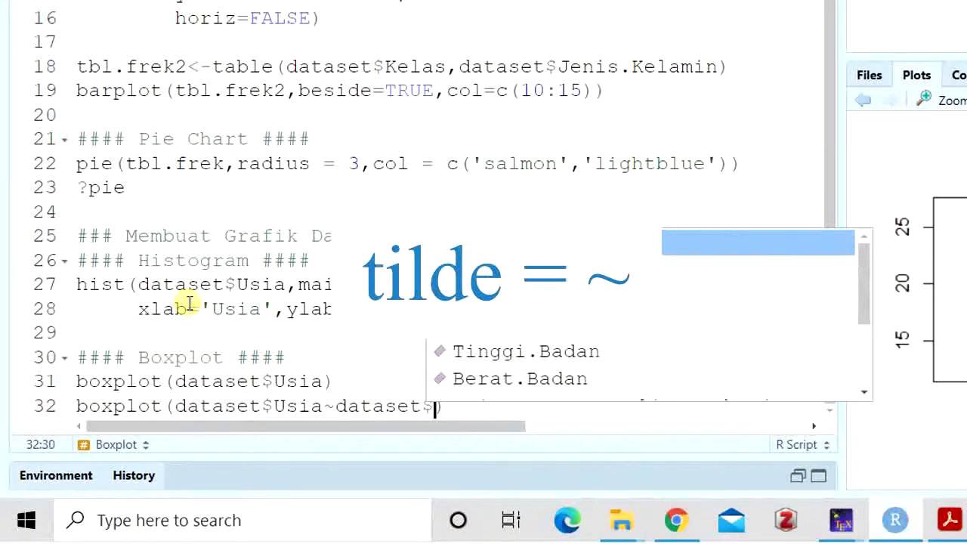
{"action": "type", "text": "Kelas"}
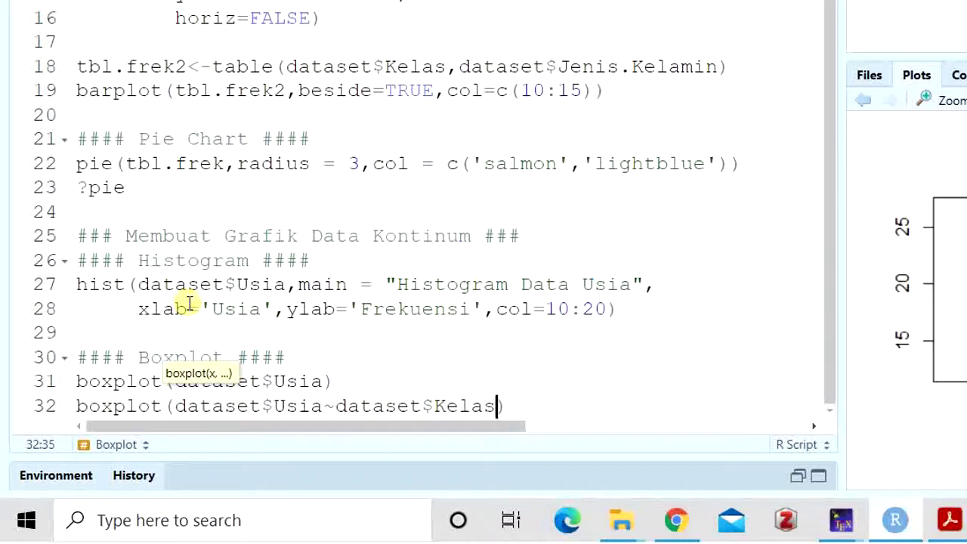
- Run the boxplot of Usia by Kelas on line 32, examine it in an enlarged view, and close that view
{"action": "key", "text": "ctrl+Return"}
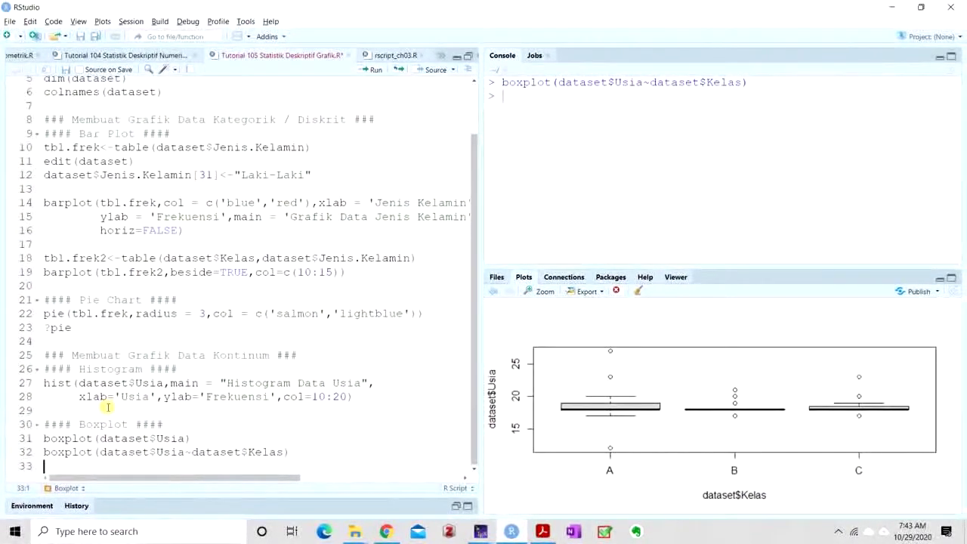
{"action": "left_click", "coordinate": [541, 293]}
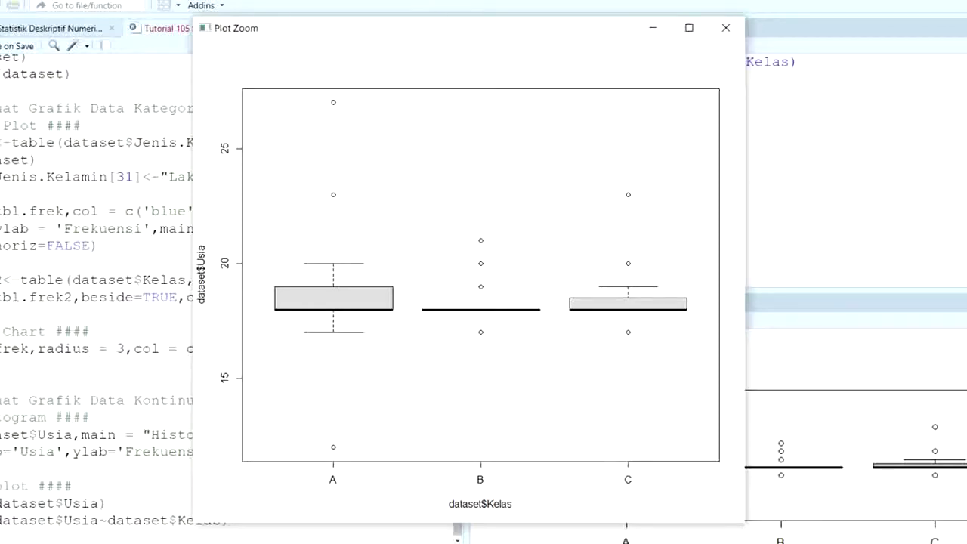
{"action": "left_click", "coordinate": [725, 28]}
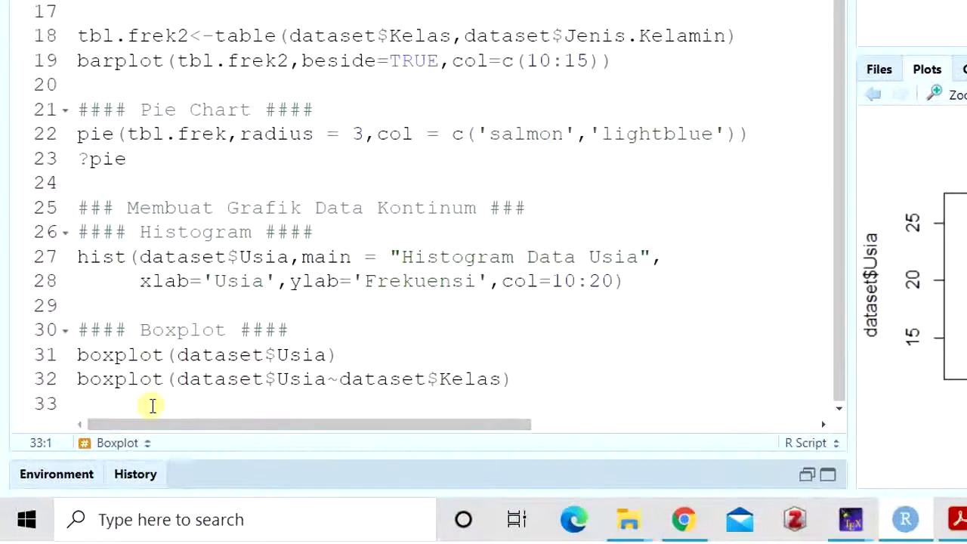
- Write boxplot(dataset$Usia~dataset$Jenis.Kelamin) on line 33 of the script
{"action": "type", "text": "boxplot(dataset"}
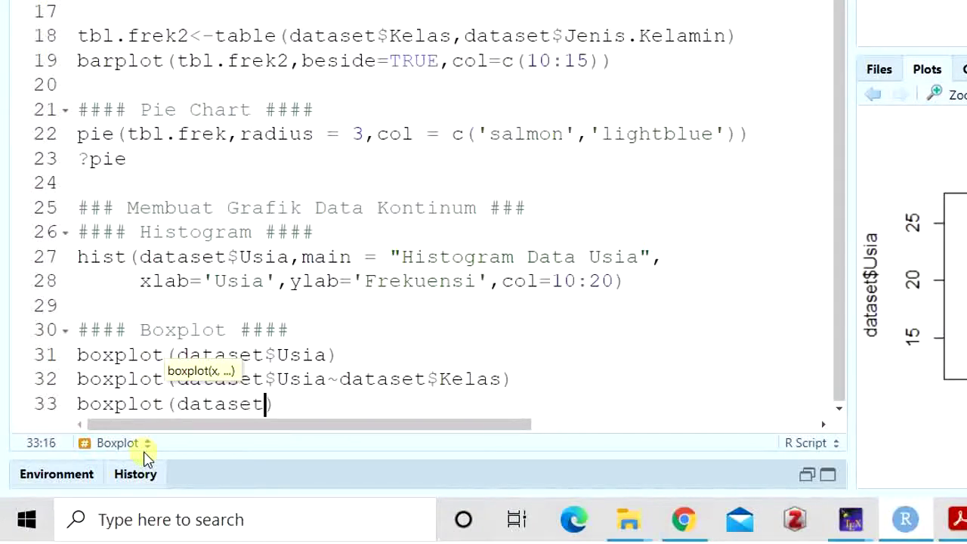
{"action": "type", "text": "$"}
{"action": "key", "text": "BackSpace"}
{"action": "type", "text": "$us"}
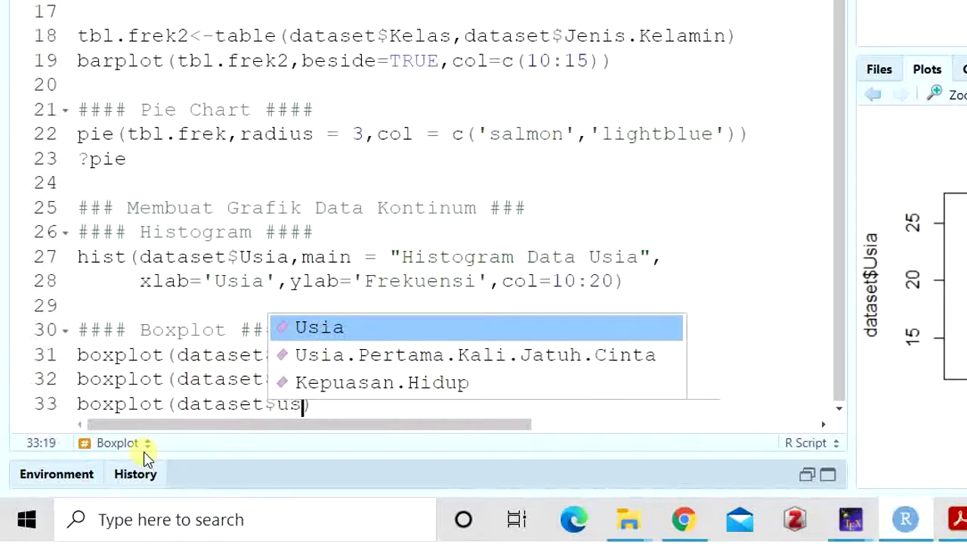
{"action": "key", "text": "Return"}
{"action": "type", "text": "~"}
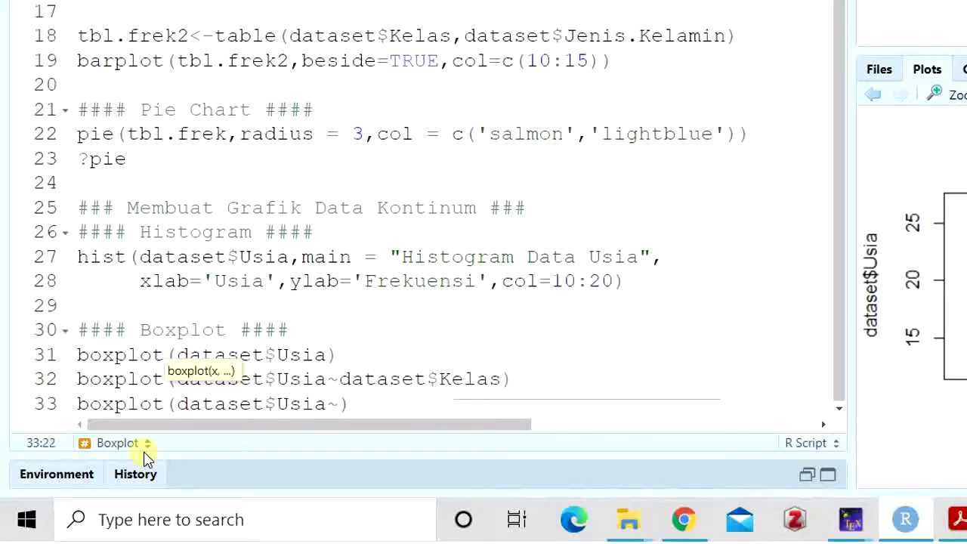
{"action": "type", "text": "dataset"}
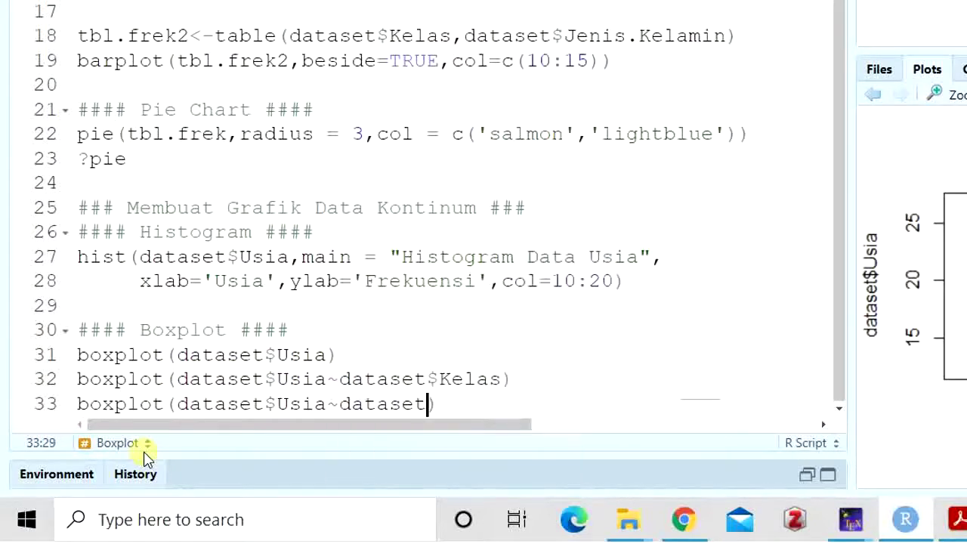
{"action": "type", "text": "$"}
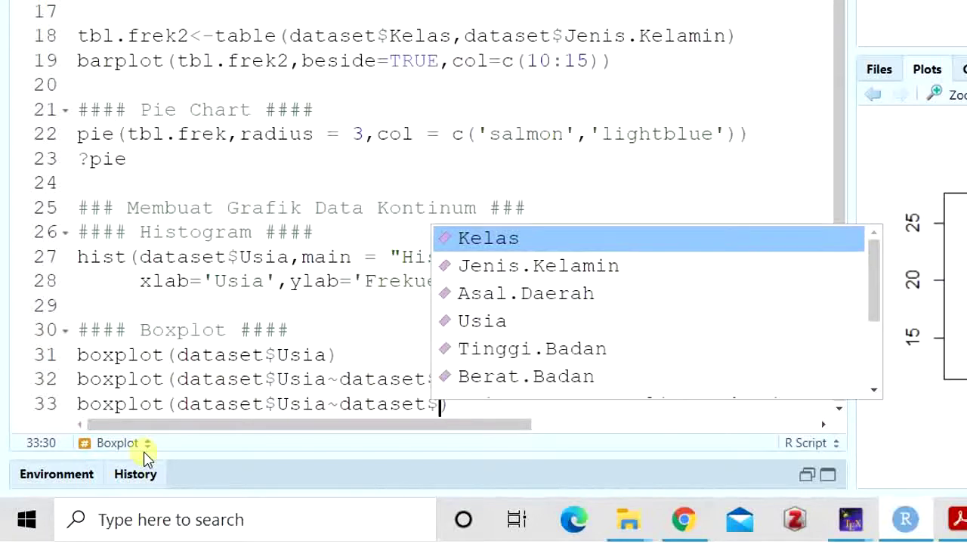
{"action": "type", "text": "j"}
{"action": "key", "text": "Return"}
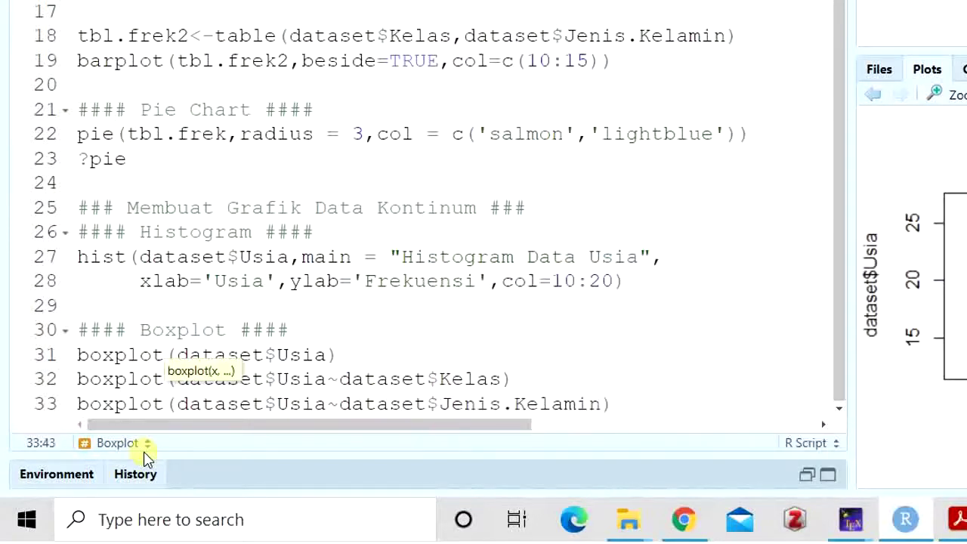
- Run the boxplot of Usia by Jenis.Kelamin on line 33, examine it in an enlarged view, and close that view
{"action": "key", "text": "ctrl+Return"}
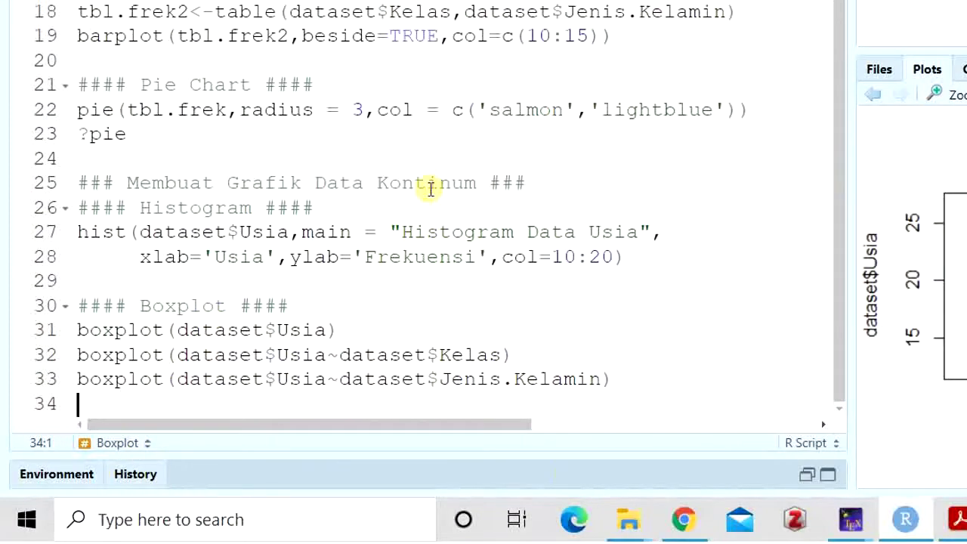
{"action": "left_click", "coordinate": [938, 94]}
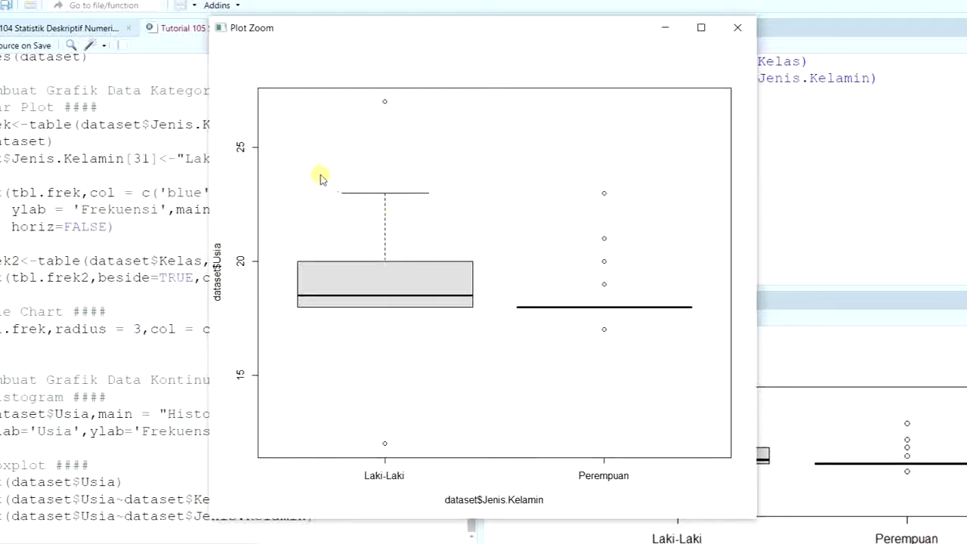
{"action": "left_click", "coordinate": [729, 28]}
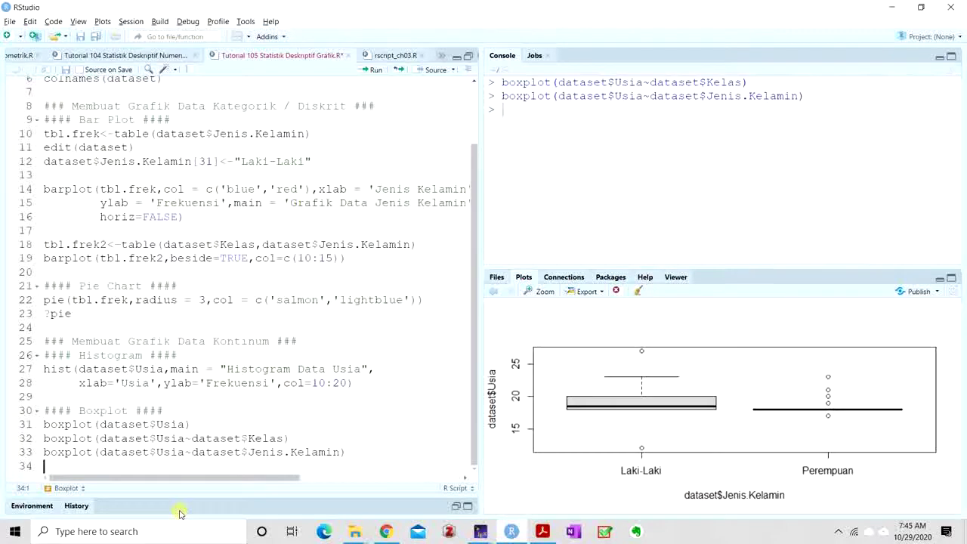
- Duplicate the Usia by Jenis.Kelamin boxplot call from line 33 onto line 34
{"action": "key", "text": "shift+Up"}
{"action": "key", "text": "ctrl+c"}
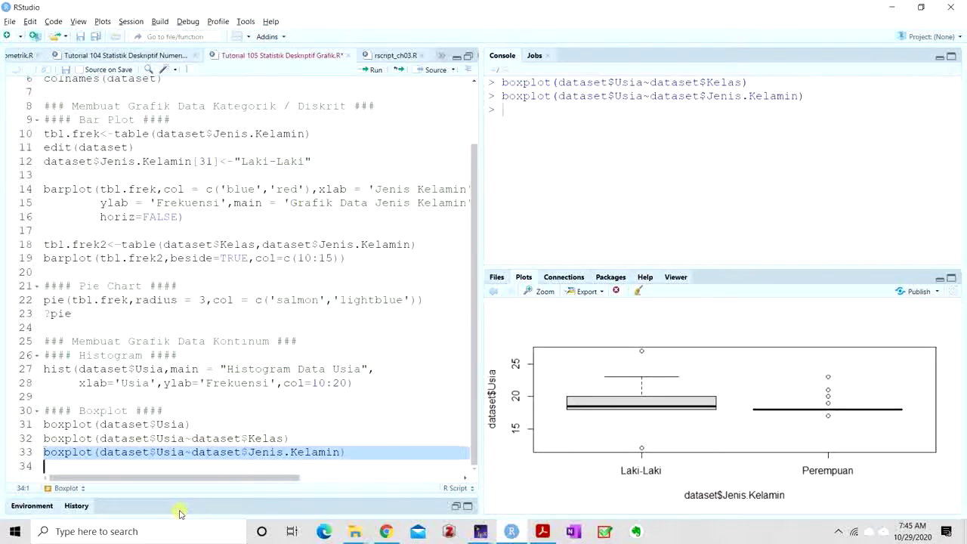
{"action": "key", "text": "Down"}
{"action": "key", "text": "ctrl+v"}
- Replace the Usia variable in the line 34 boxplot call with Usia.Pertama.Kali.Jatuh.Cinta, keeping the grouping by Jenis.Kelamin
{"action": "key", "text": "Left"}
{"action": "key", "text": "Left"}
{"action": "key", "text": "Left"}
{"action": "key", "text": "Left"}
{"action": "key", "text": "Left"}
{"action": "key", "text": "Left"}
{"action": "key", "text": "Left"}
{"action": "key", "text": "Left"}
{"action": "key", "text": "Left"}
{"action": "key", "text": "Left"}
{"action": "key", "text": "Left"}
{"action": "key", "text": "Left"}
{"action": "key", "text": "Left"}
{"action": "key", "text": "Left"}
{"action": "key", "text": "Left"}
{"action": "key", "text": "Left"}
{"action": "key", "text": "Left"}
{"action": "key", "text": "Left"}
{"action": "key", "text": "Left"}
{"action": "key", "text": "Left"}
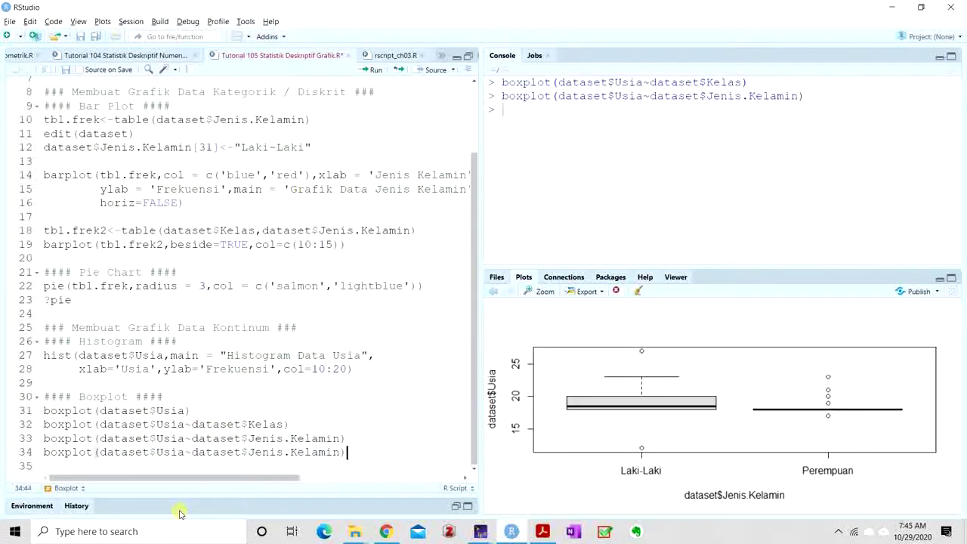
{"action": "key", "text": "Right"}
{"action": "key", "text": "BackSpace"}
{"action": "key", "text": "BackSpace"}
{"action": "key", "text": "BackSpace"}
{"action": "key", "text": "BackSpace"}
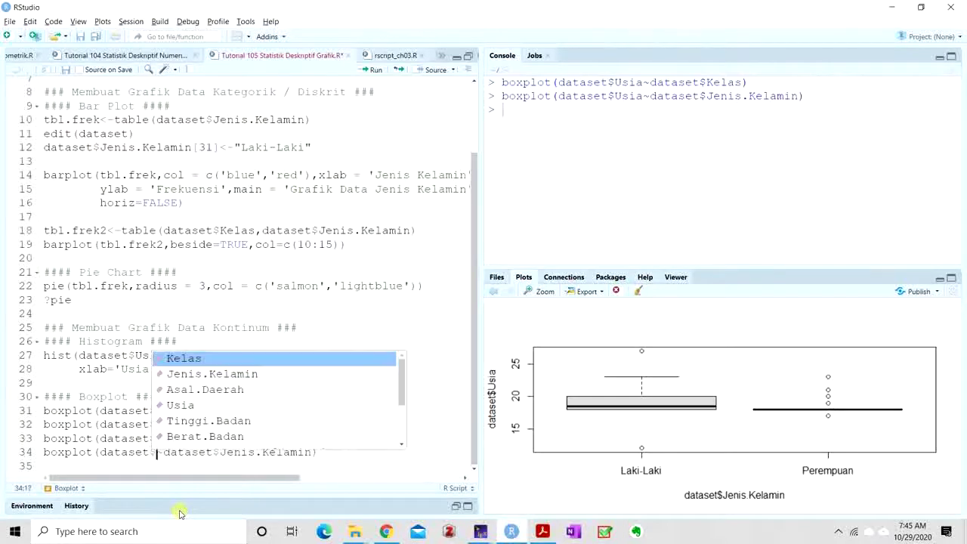
{"action": "key", "text": "Down"}
{"action": "key", "text": "Down"}
{"action": "key", "text": "Down"}
{"action": "key", "text": "Down"}
{"action": "key", "text": "Down"}
{"action": "key", "text": "Down"}
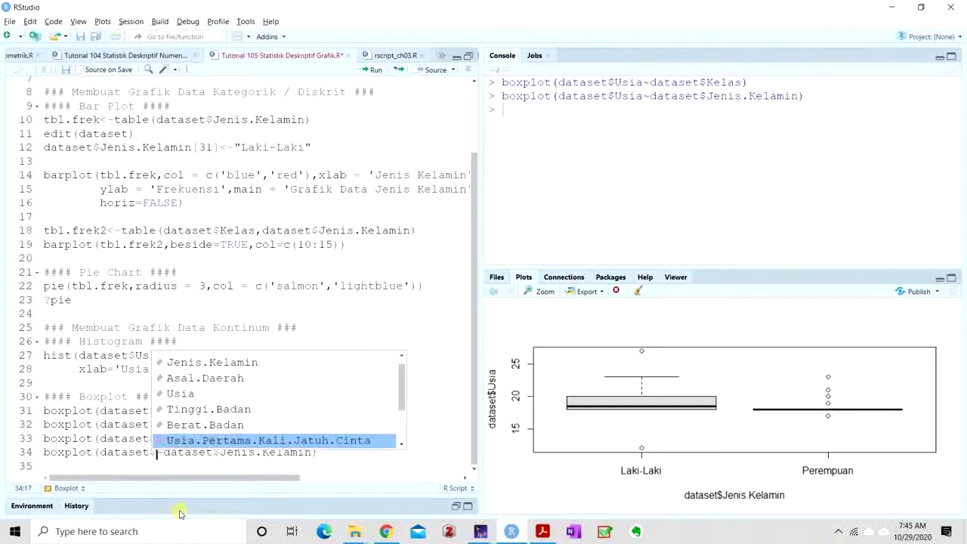
{"action": "key", "text": "Return"}
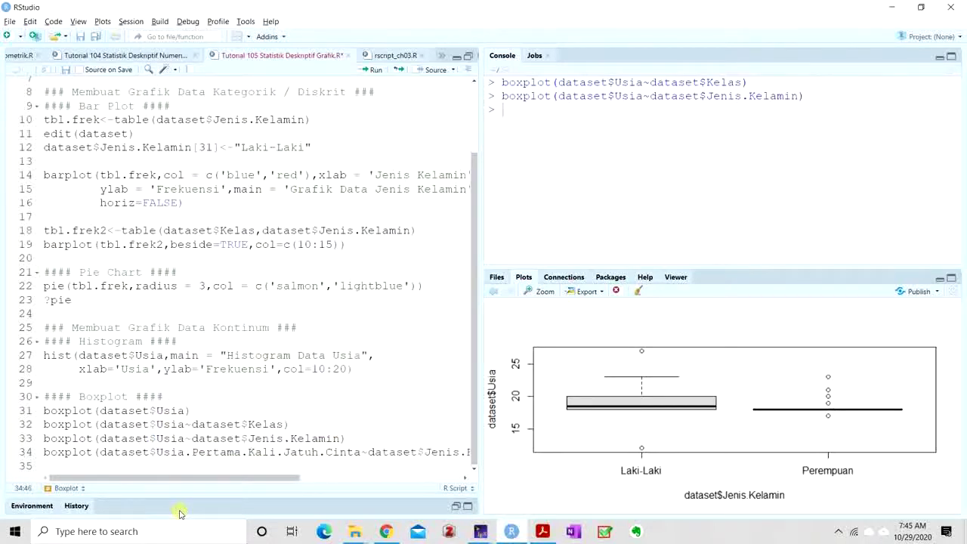
- Run the line 34 boxplot of Usia.Pertama.Kali.Jatuh.Cinta by Jenis.Kelamin, examine it in an enlarged view, and close that view
{"action": "key", "text": "ctrl+Return"}
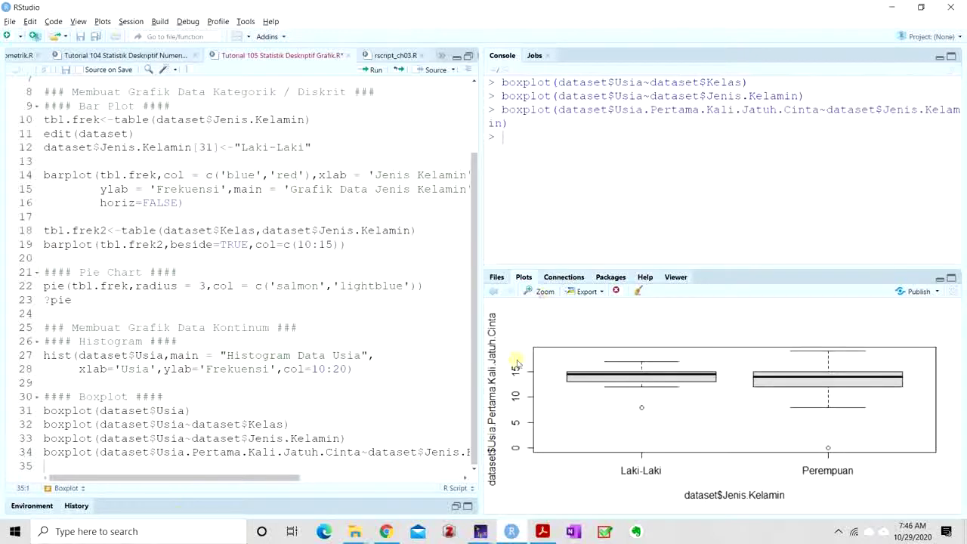
{"action": "left_click", "coordinate": [531, 293]}
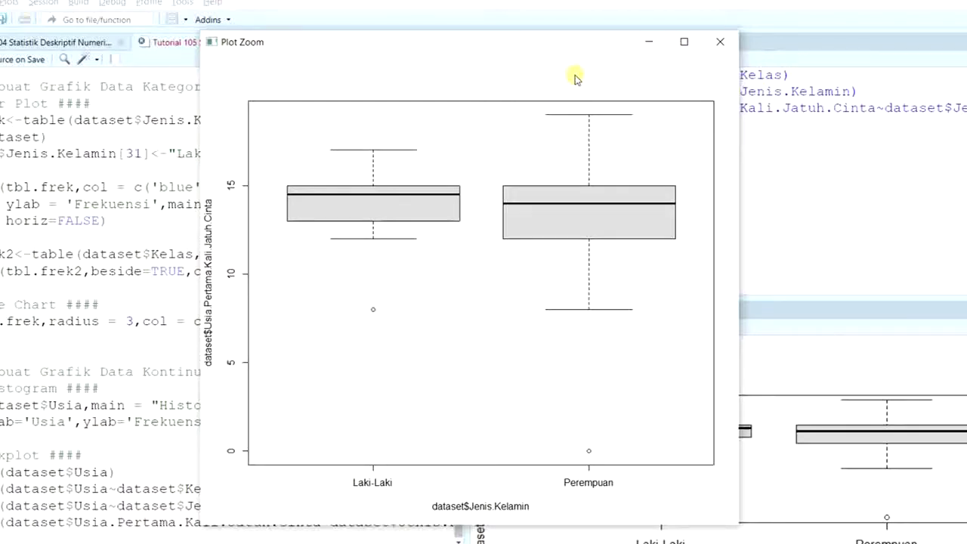
{"action": "left_click", "coordinate": [719, 41]}
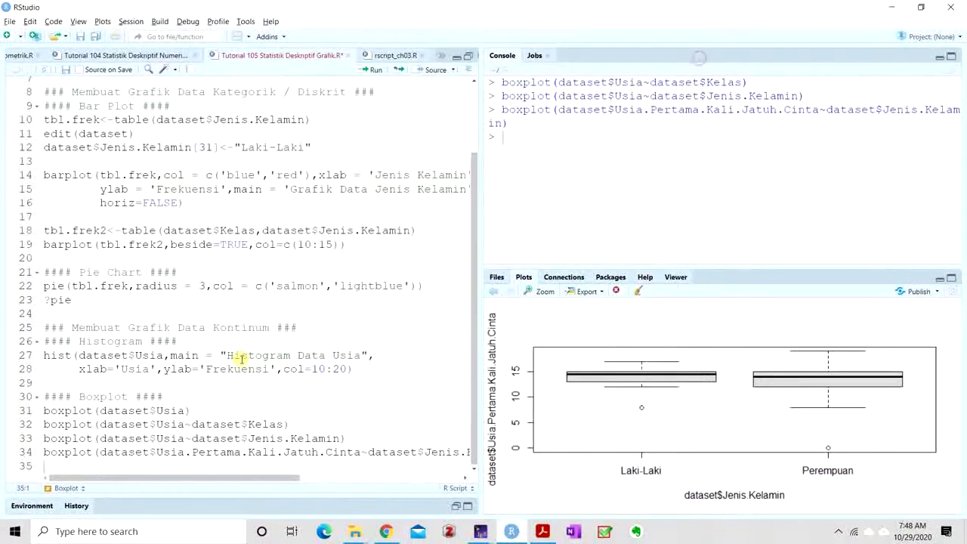